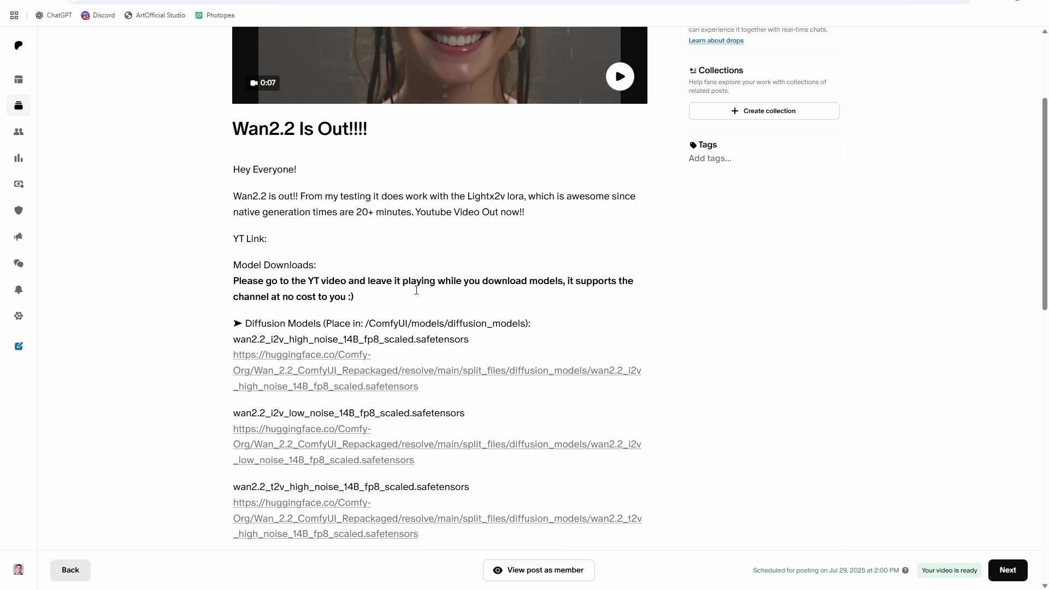
Step: Start downloading wan2.2_i2v_high_noise_14B_fp8_scaled.safetensors from the post's Diffusion Models list and cancel the download
scroll(262, 370, "down", 3)
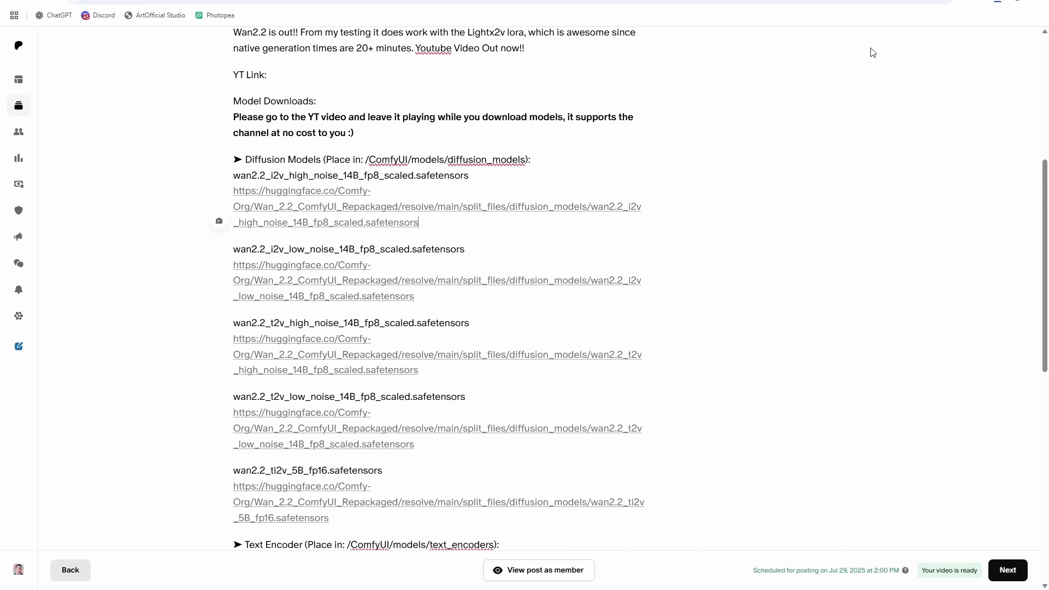
left_click(1001, 3)
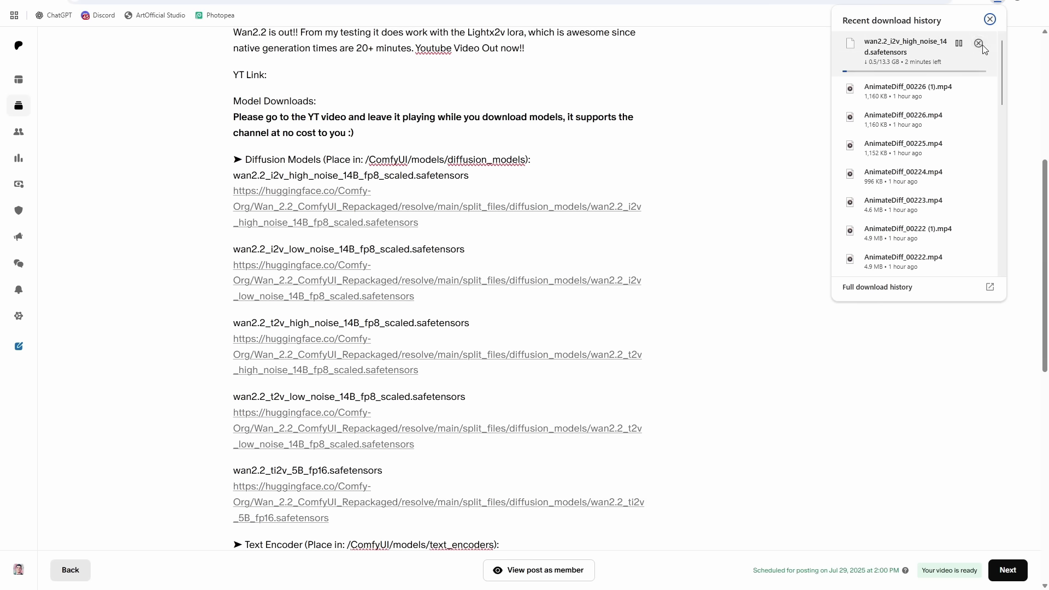
left_click(683, 120)
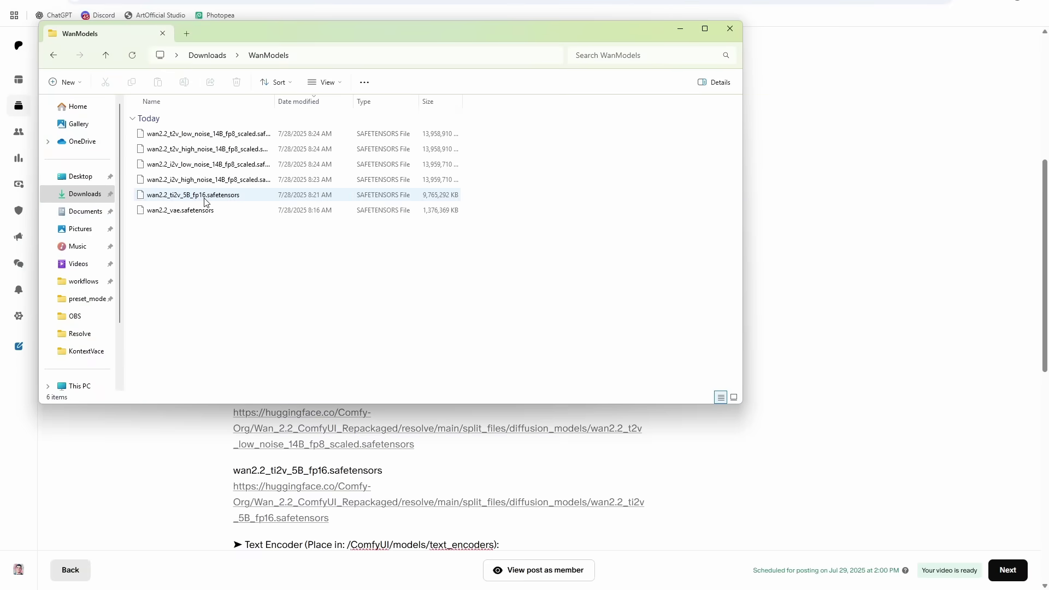
Step: Move the WanModels and ComfyUI folder windows aside and review the model placement folders listed in the post
left_click_drag(183, 33, 450, 38)
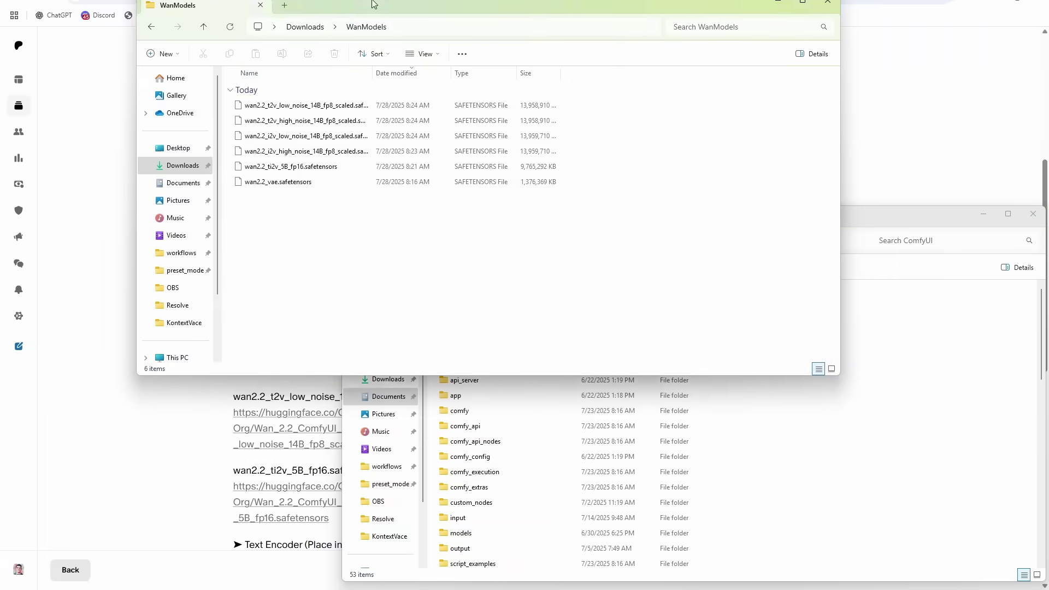
left_click(850, 222)
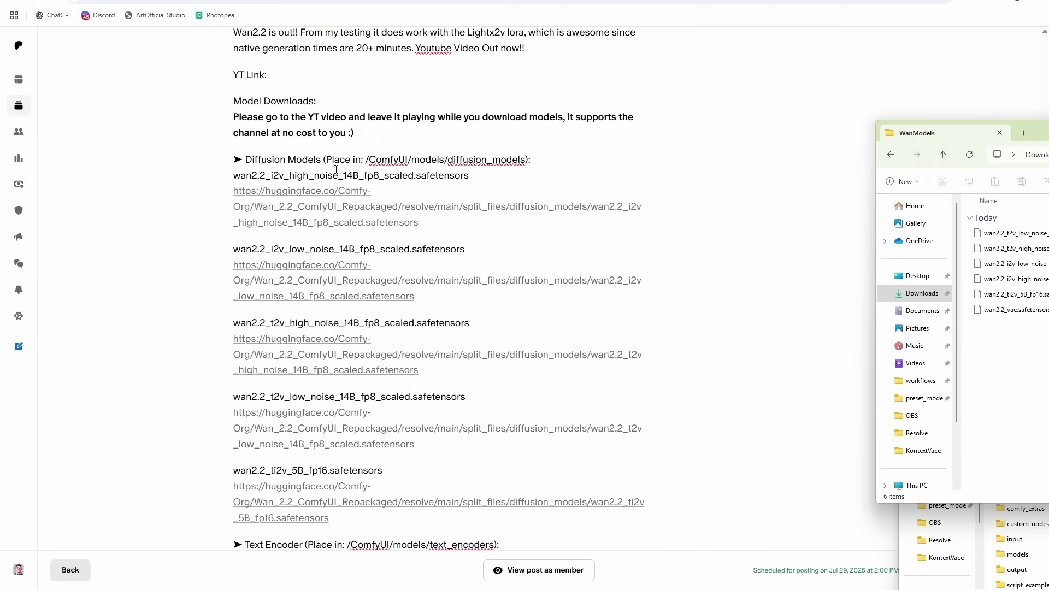
scroll(336, 170, "down", 2)
scroll(308, 167, "up", 1)
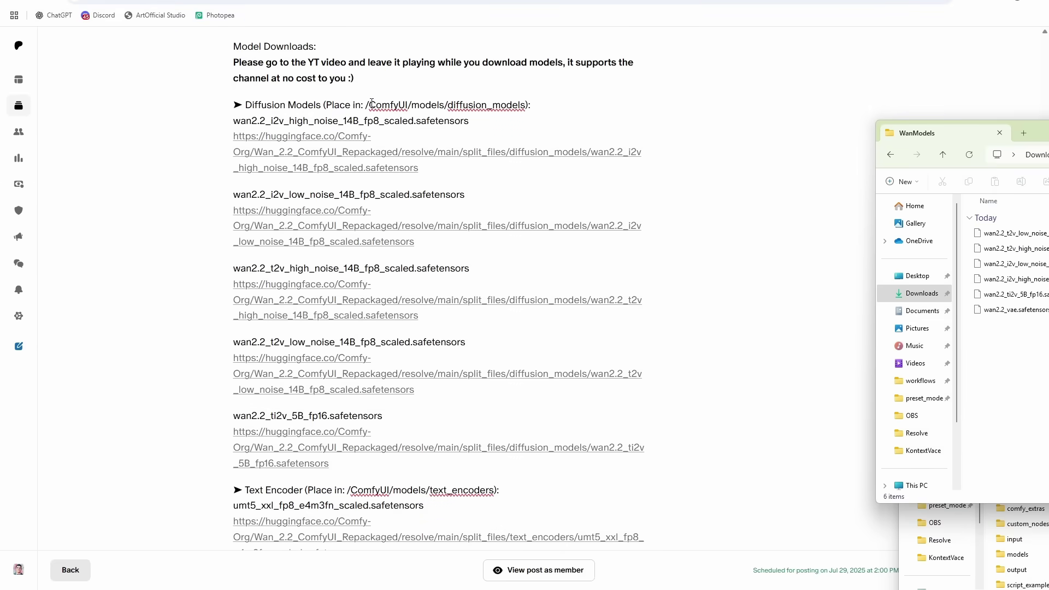
scroll(461, 349, "down", 2)
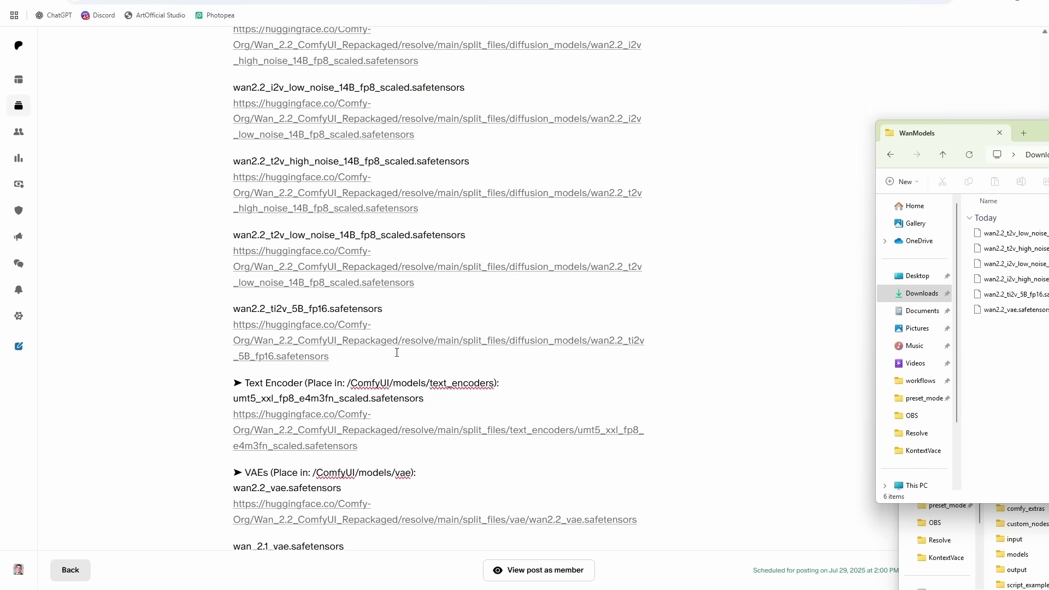
scroll(396, 351, "up", 1)
Step: Arrange the WanModels and ComfyUI folder windows over the post so both file lists can be used together
left_click_drag(1044, 134, 434, 30)
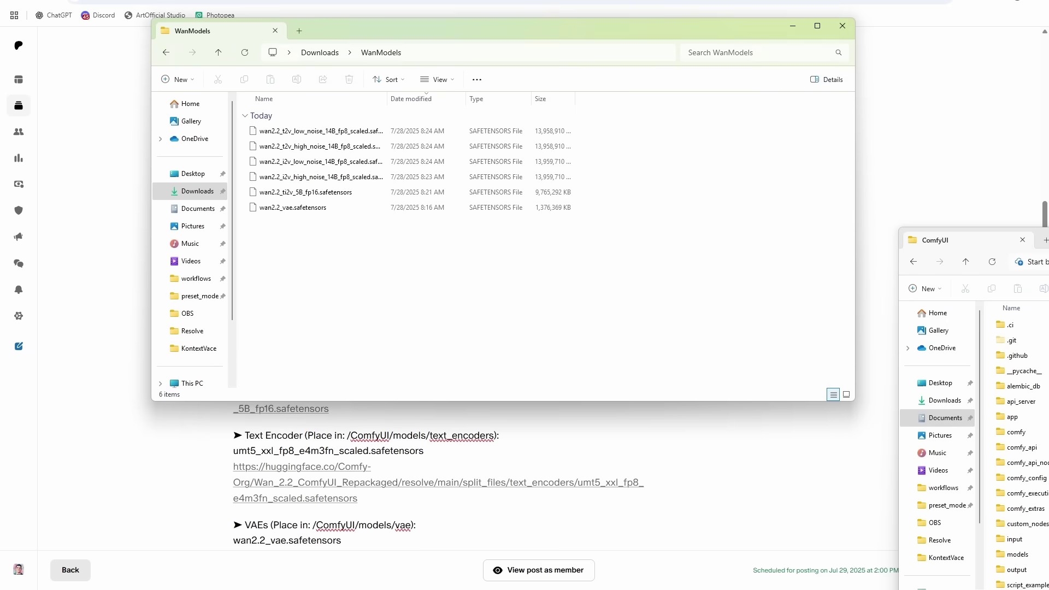
left_click_drag(1047, 238, 693, 179)
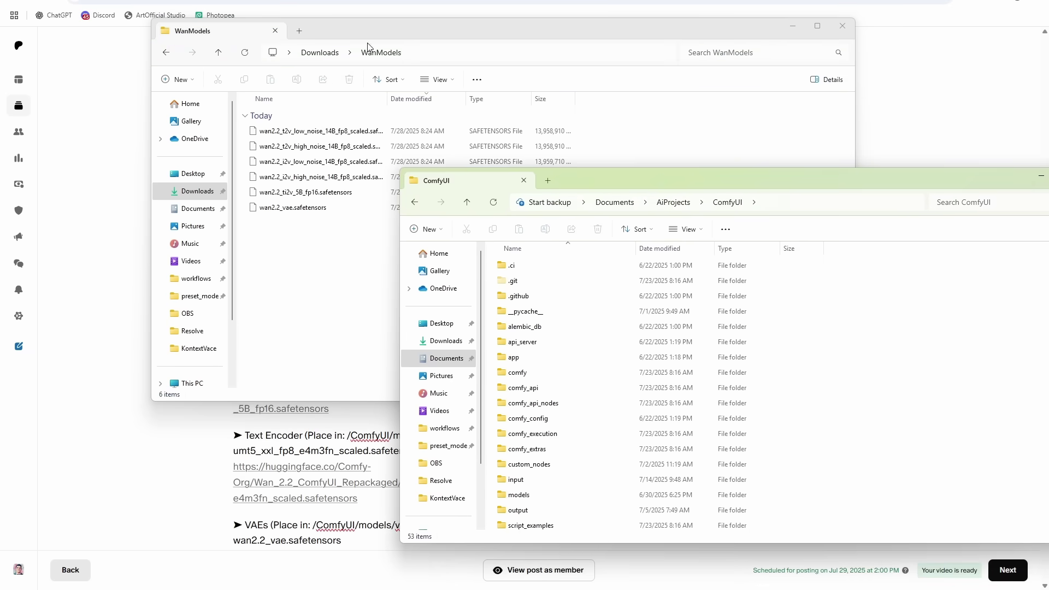
left_click_drag(369, 48, 372, 263)
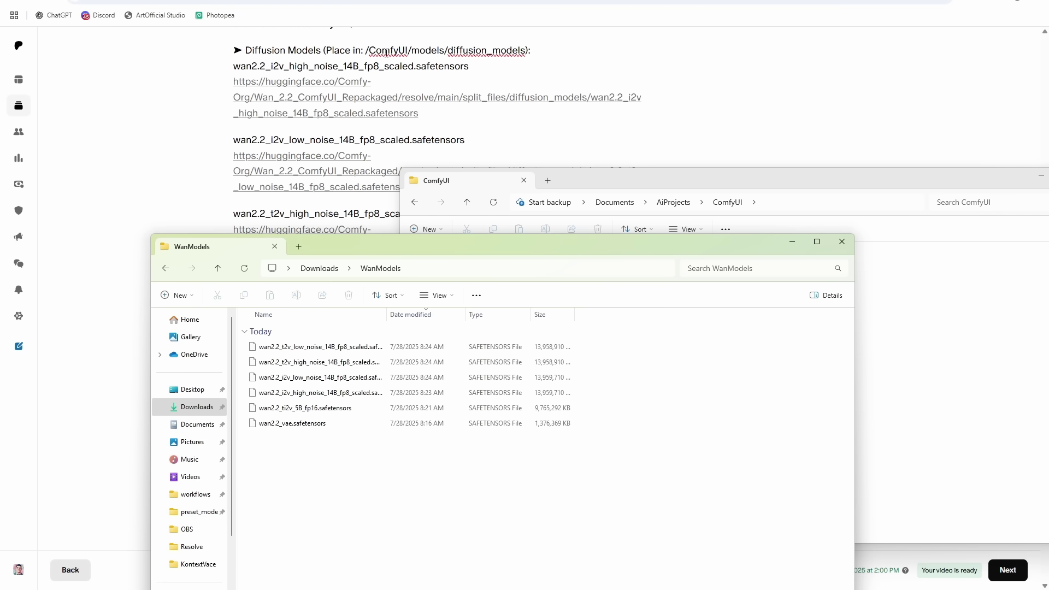
left_click_drag(544, 247, 424, 18)
left_click(826, 203)
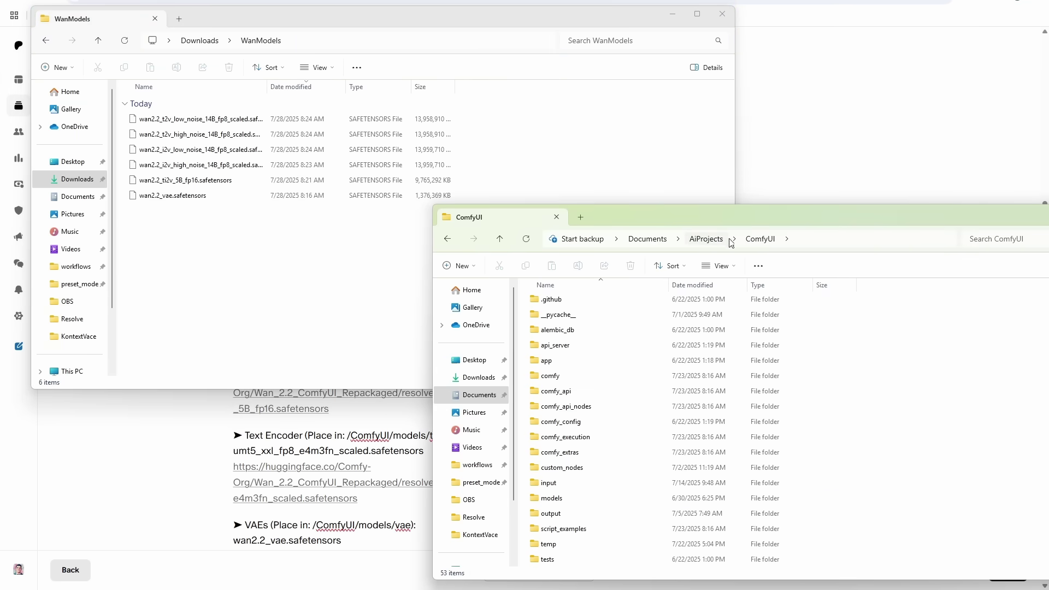
Step: Move the wan2.2_i2v_high_noise_14B_fp8_scaled model file from WanModels into ComfyUI/models/diffusion_models, and close the WanModels window
double_click(557, 500)
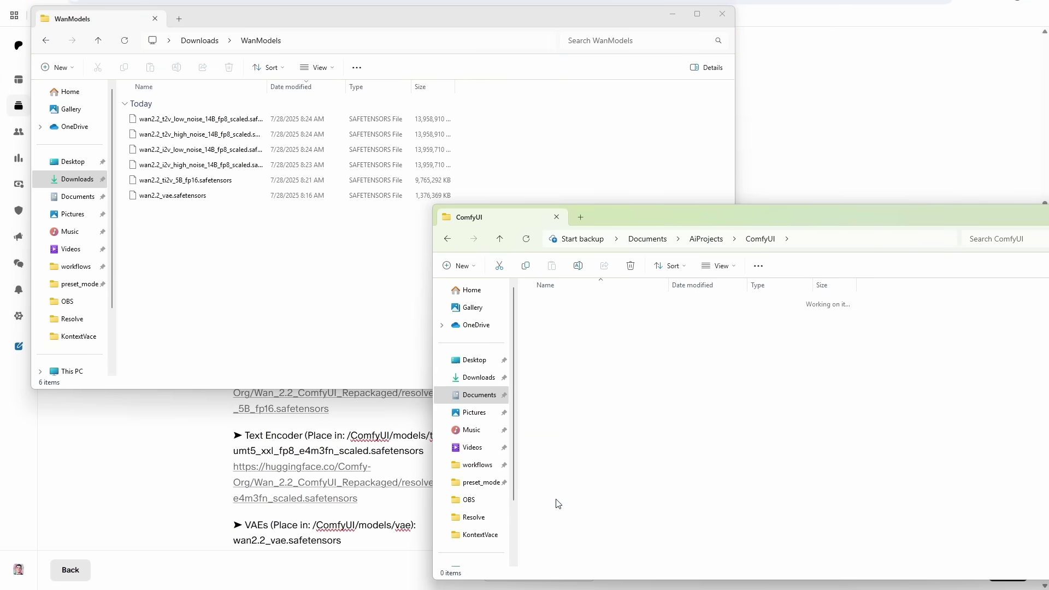
double_click(583, 394)
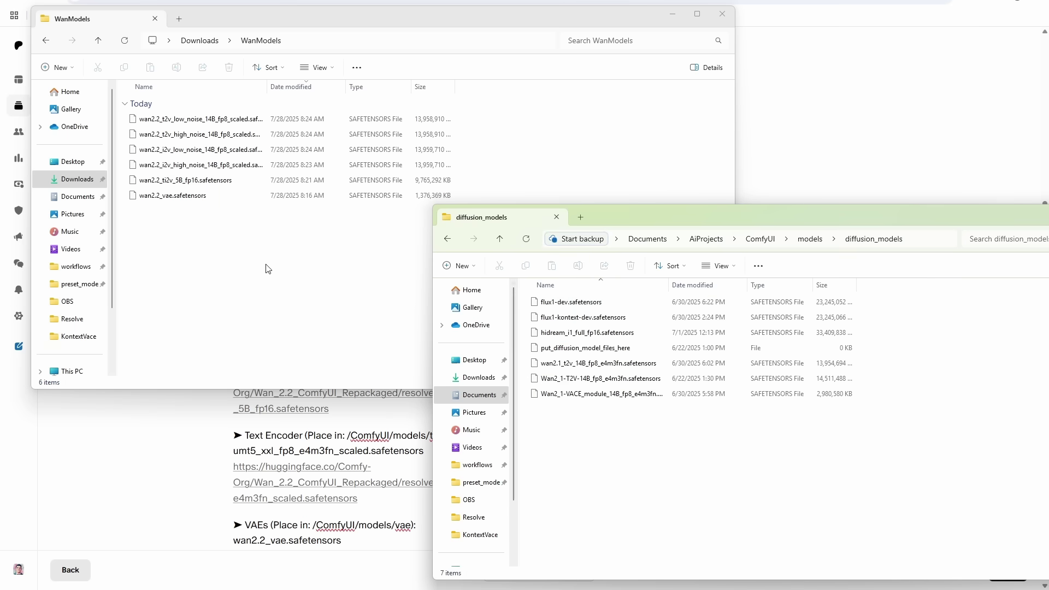
left_click(194, 204)
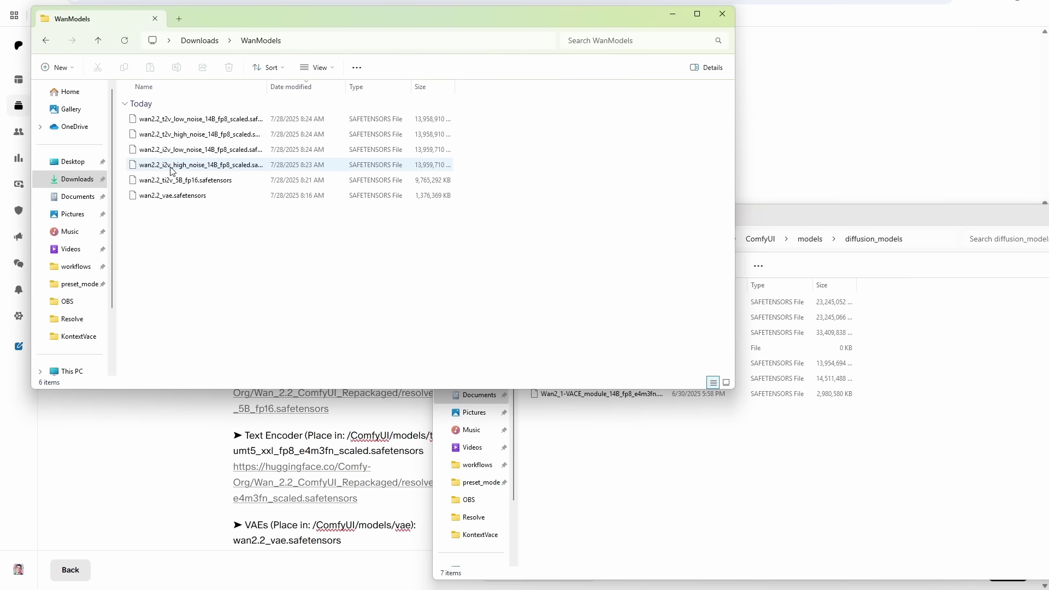
left_click_drag(173, 171, 616, 474)
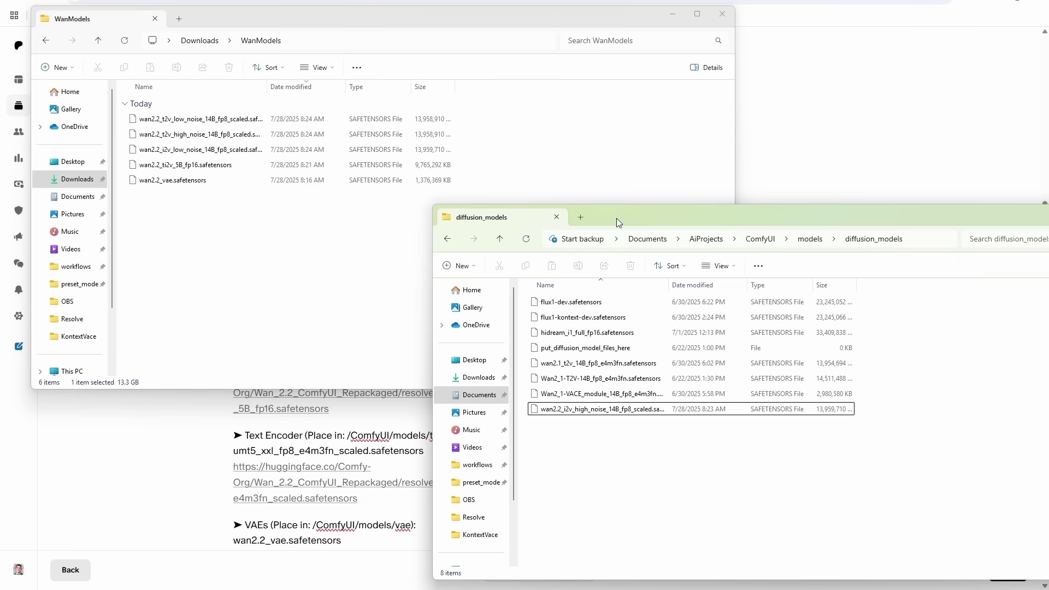
left_click(720, 14)
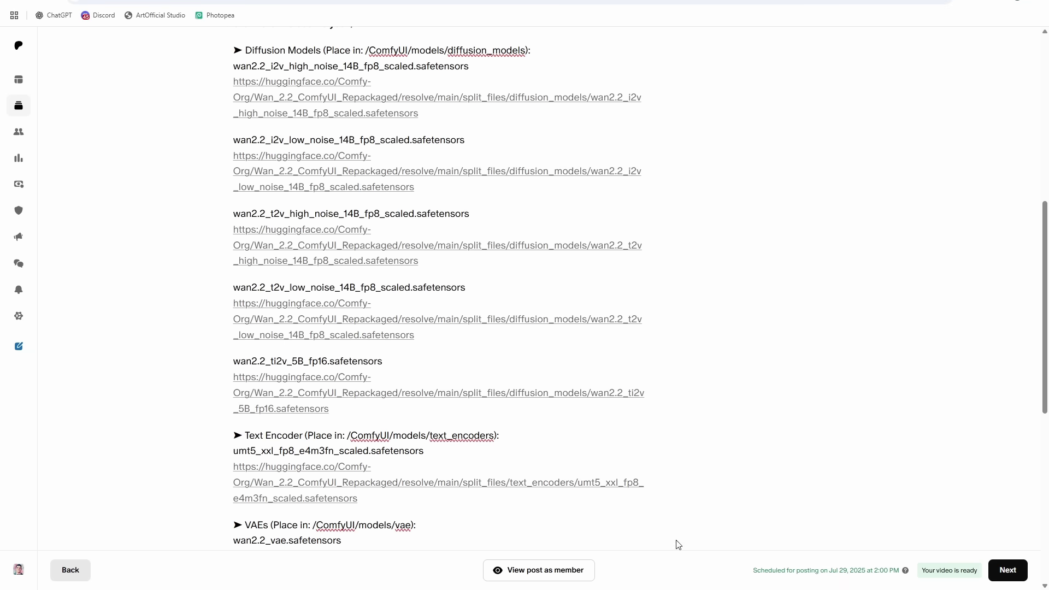
Step: Switch to ComfyUI and look through the Wan22T2V_Native, Wan22I2V_Native and Wan22TI2V_Hybrid workflows
mouse_move(684, 547)
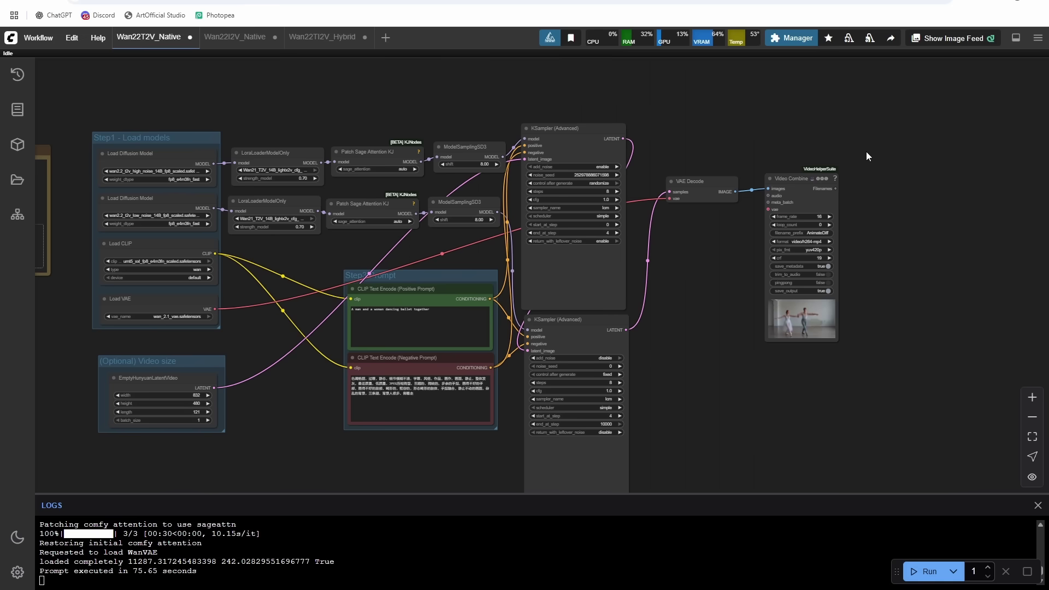
left_click_drag(714, 303, 728, 314)
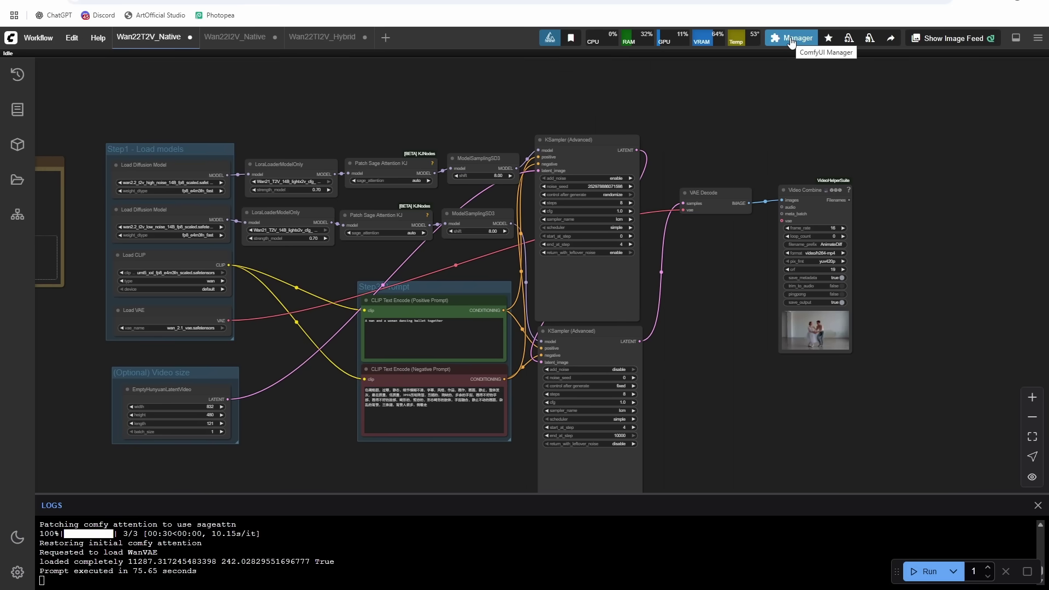
left_click(228, 41)
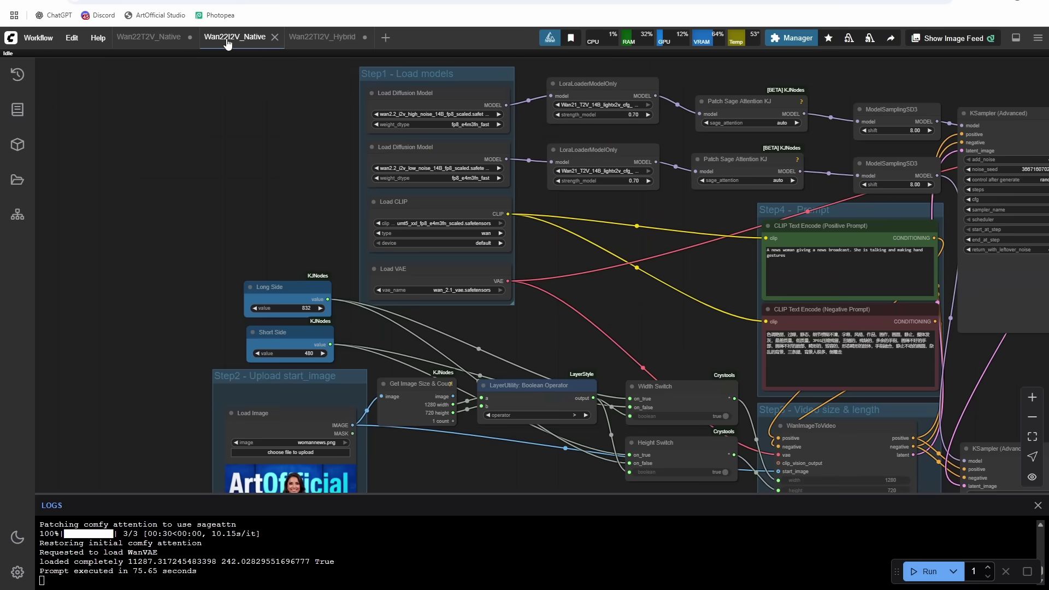
left_click(313, 41)
left_click_drag(716, 428, 693, 214)
scroll(466, 382, "down", 3)
scroll(574, 299, "up", 6)
scroll(583, 297, "up", 3)
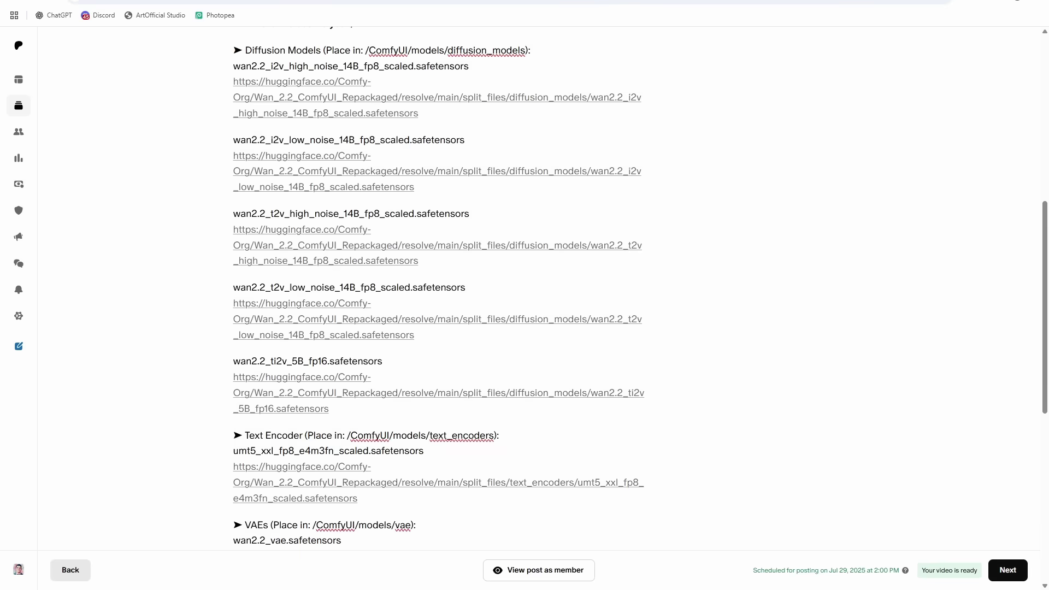
Step: Download the Wan22TI2VHybrid_Native.json attachment from the post and load the downloaded file as a workflow in ComfyUI
scroll(312, 447, "down", 10)
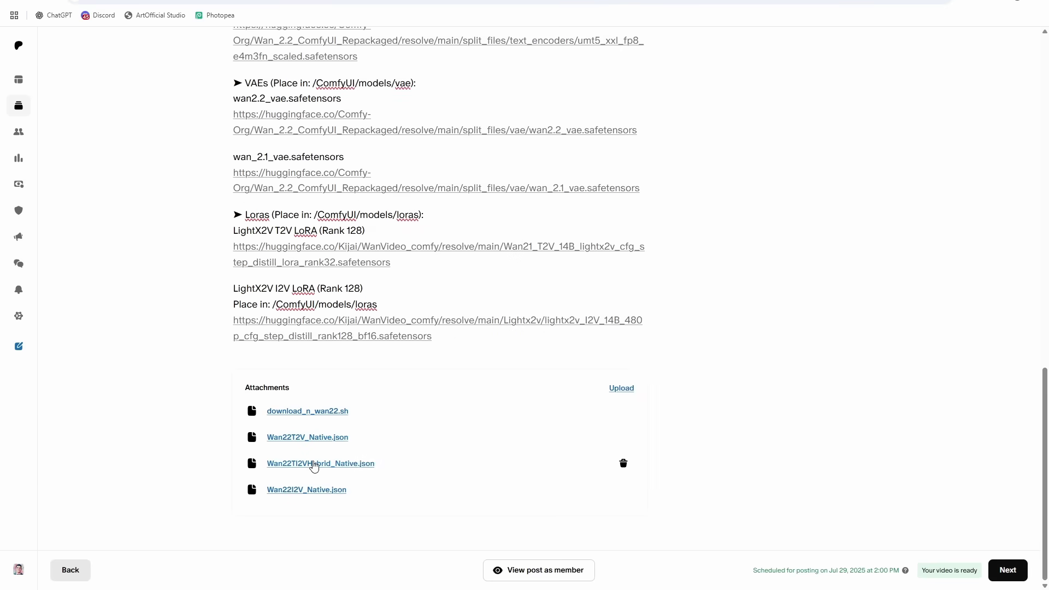
left_click(315, 466)
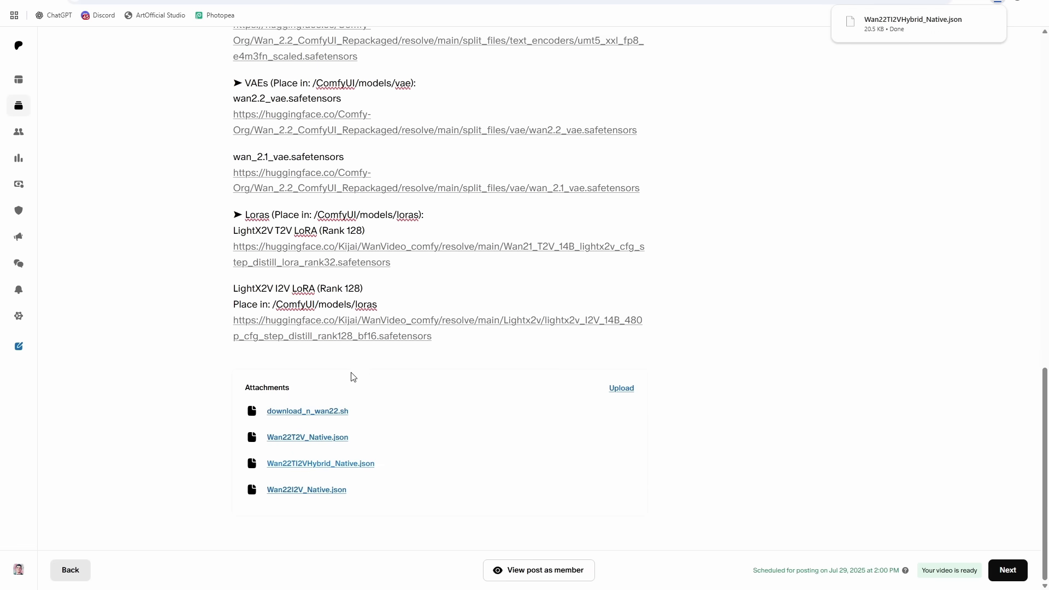
scroll(358, 380, "up", 7)
scroll(363, 385, "up", 9)
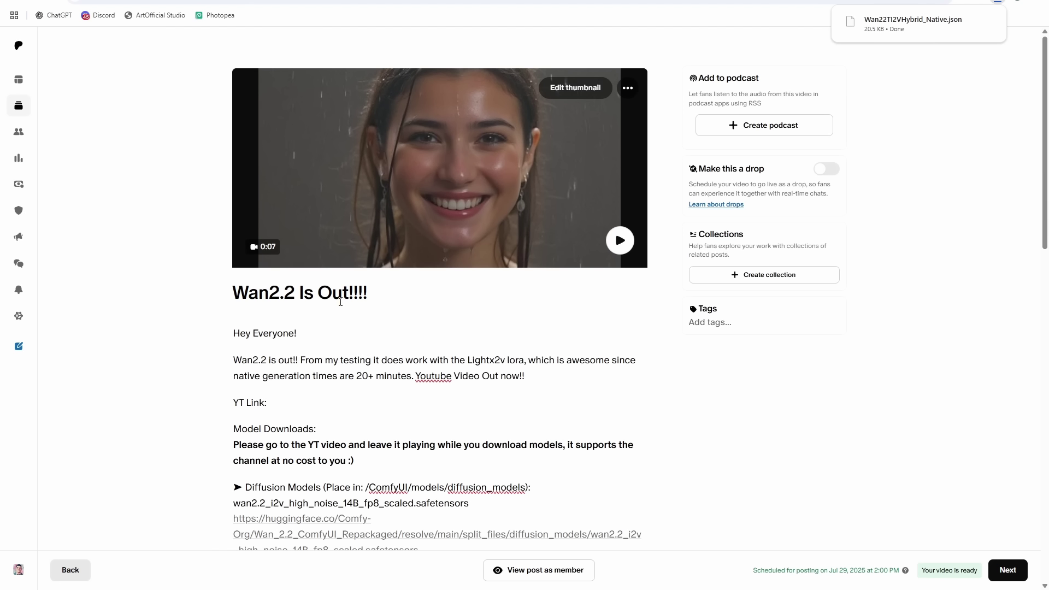
key("ctrl+Tab")
left_click(998, 2)
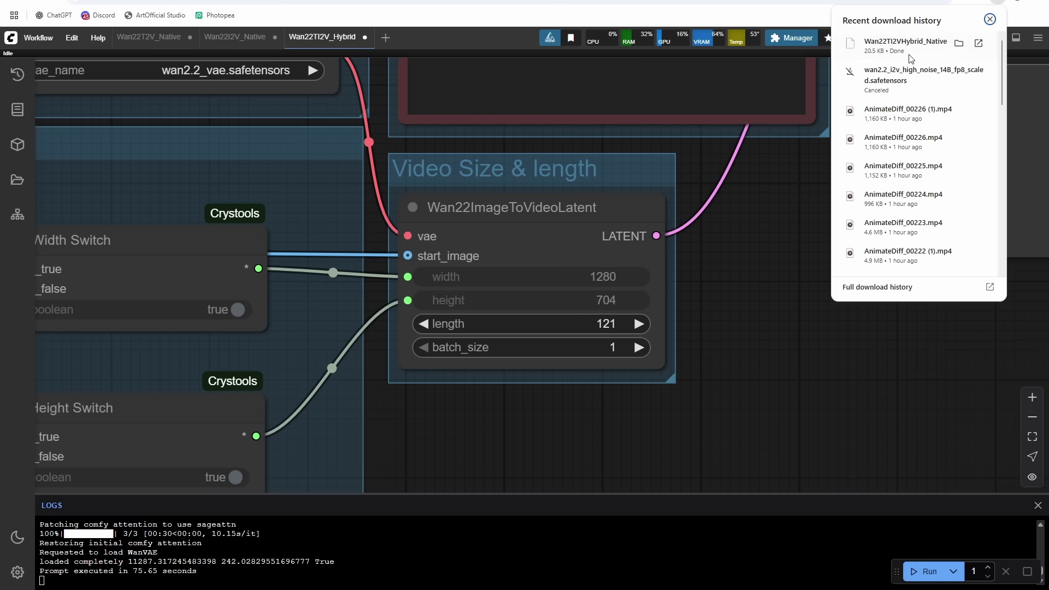
left_click_drag(910, 54, 649, 264)
Step: Examine the Wan22ImageToVideoLatent node and its size and length settings in the loaded hybrid workflow
scroll(317, 264, "down", 2)
left_click_drag(376, 254, 221, 204)
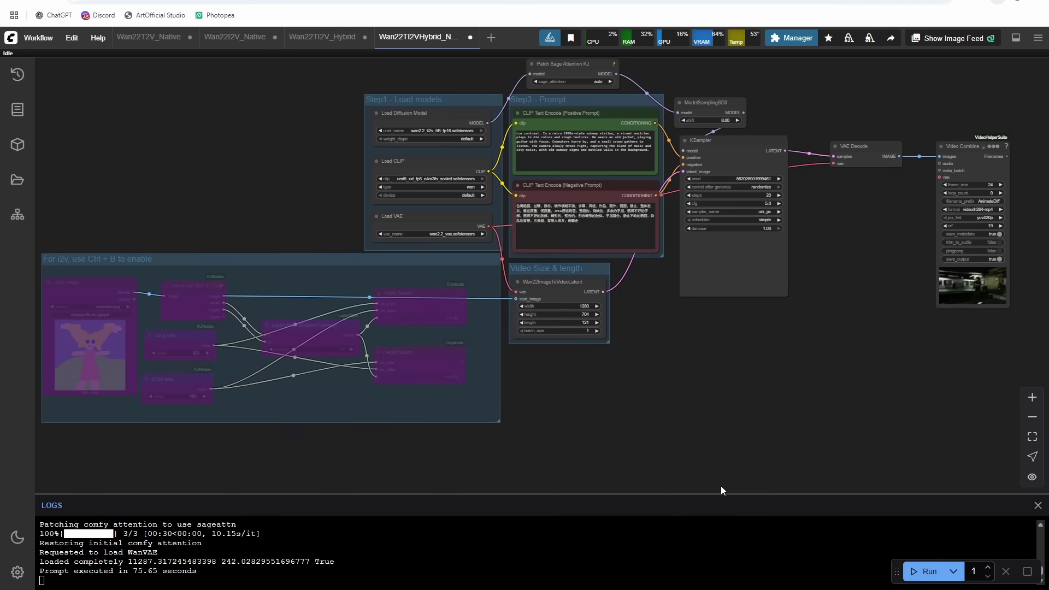
scroll(606, 395, "up", 6)
scroll(621, 358, "up", 5)
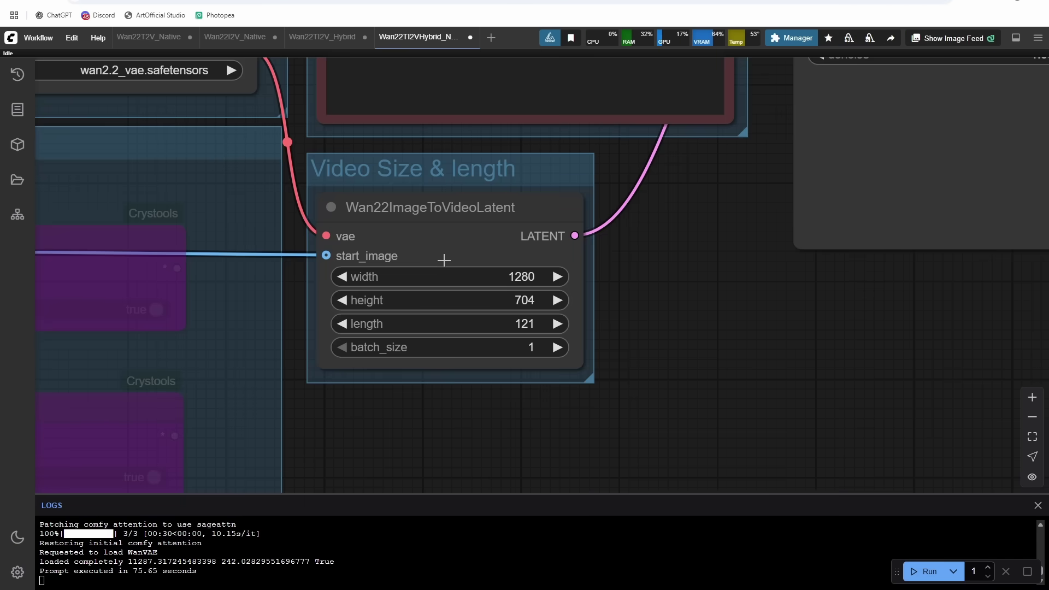
left_click(404, 221)
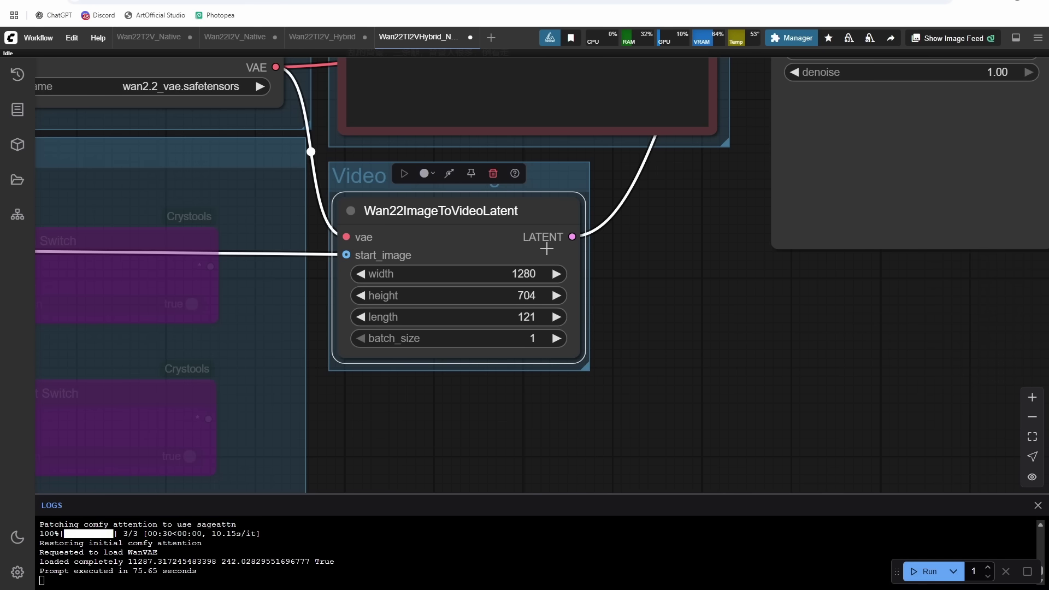
scroll(681, 274, "down", 5)
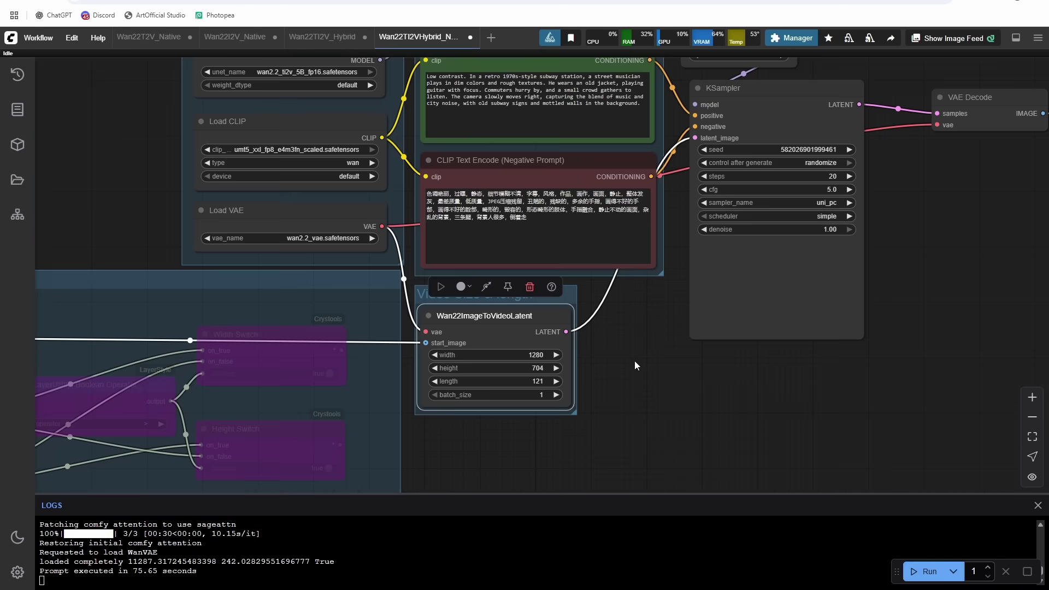
left_click(684, 377)
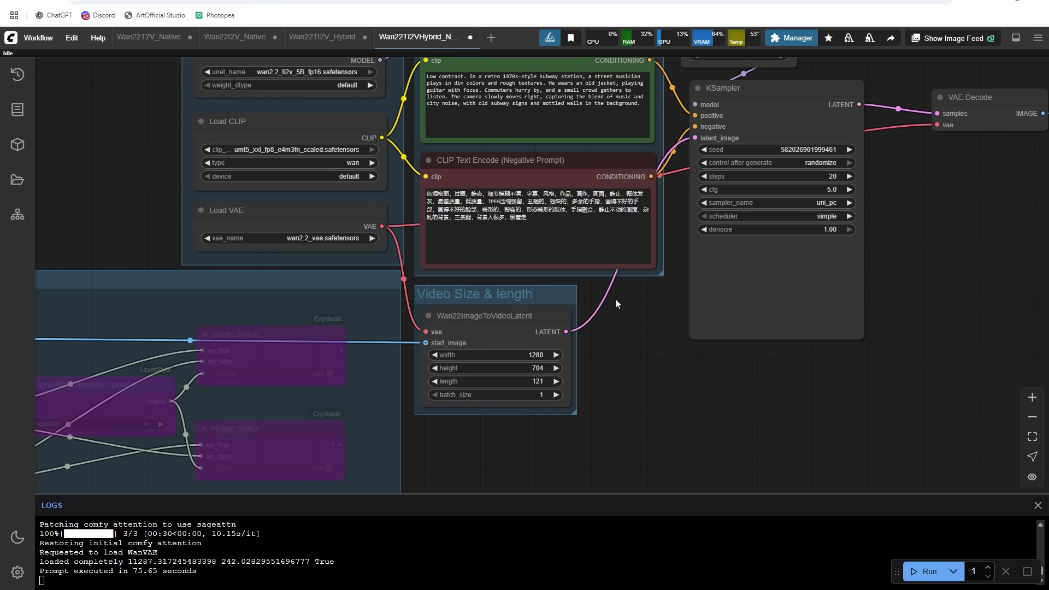
Step: Set the update option in ComfyUI Manager to ComfyUI Nightly Version and update ComfyUI
left_click(792, 37)
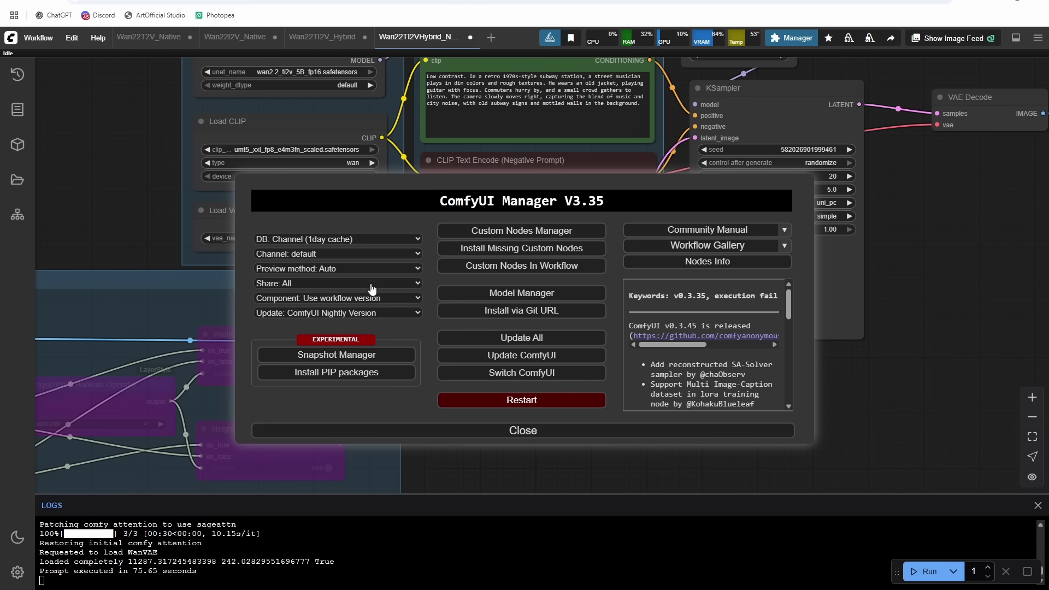
left_click(335, 314)
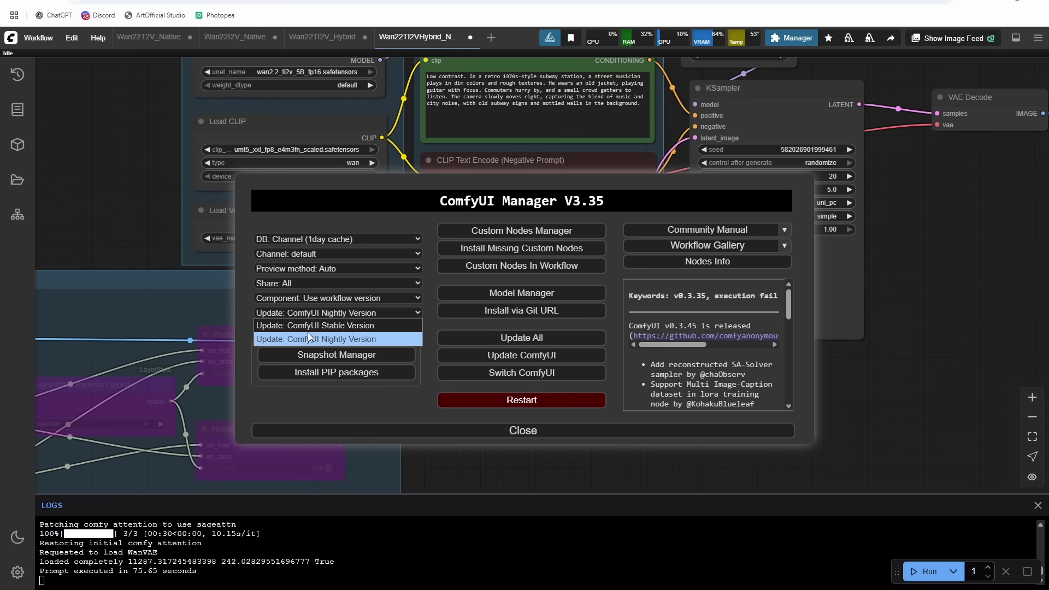
left_click(308, 326)
left_click(338, 314)
left_click(342, 340)
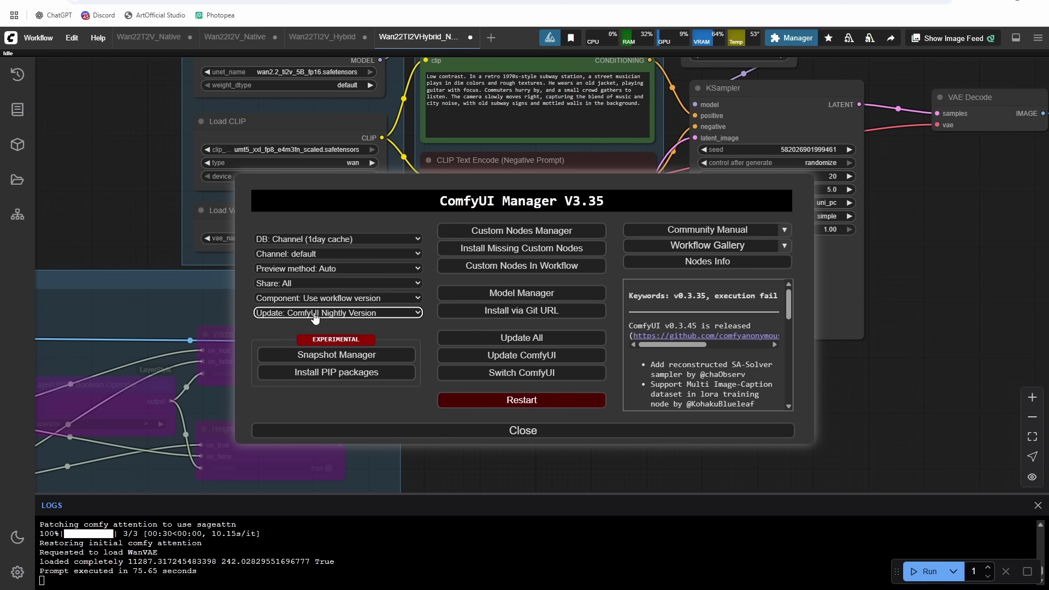
left_click(526, 357)
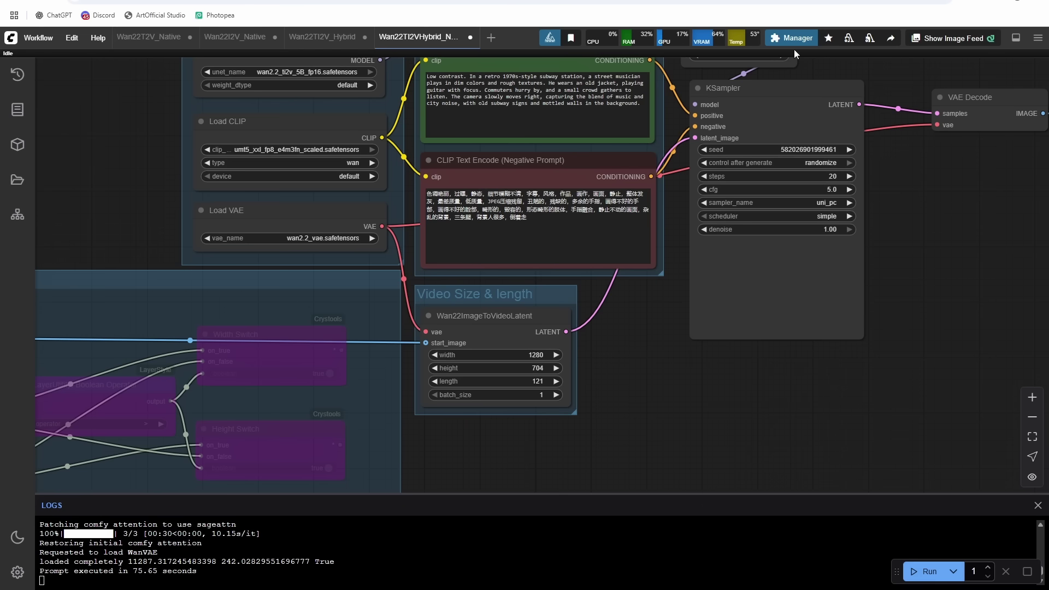
left_click(792, 39)
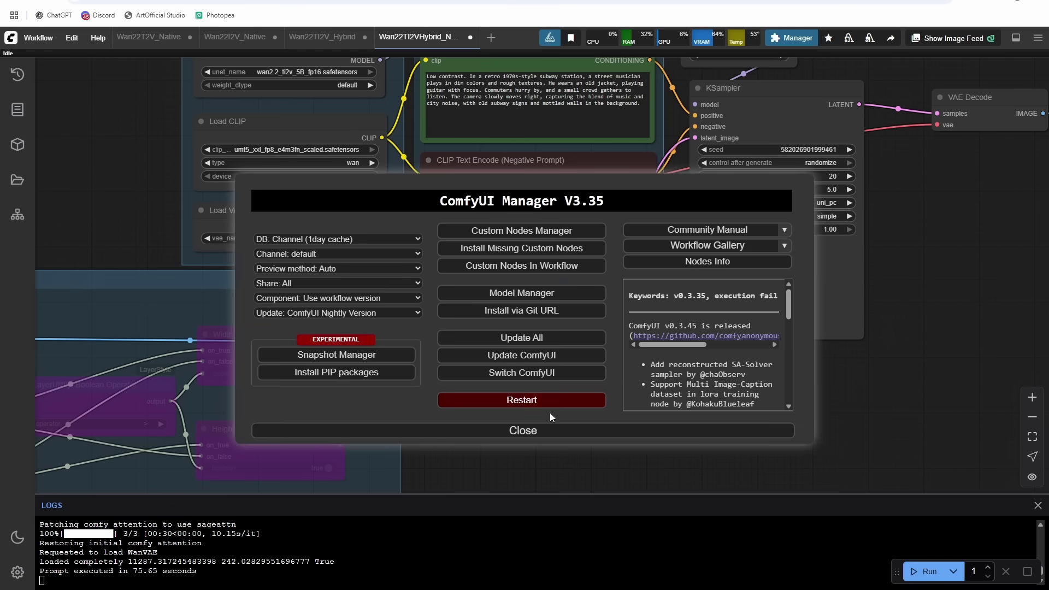
left_click(543, 431)
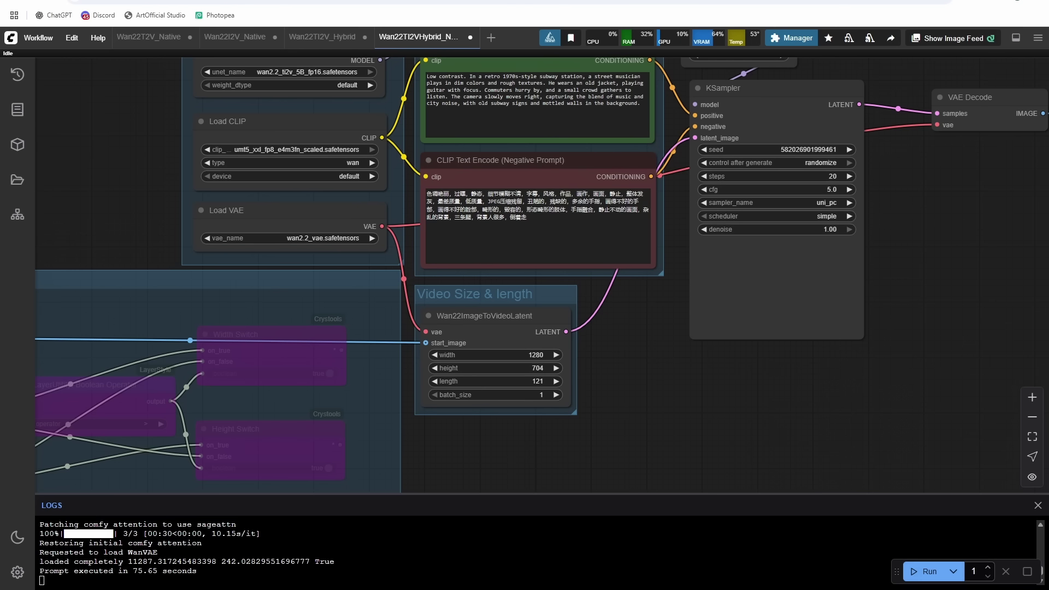
Step: Open the Documents > AiProjects > ComfyUI folder in File Explorer and start a terminal in that folder
left_click(526, 589)
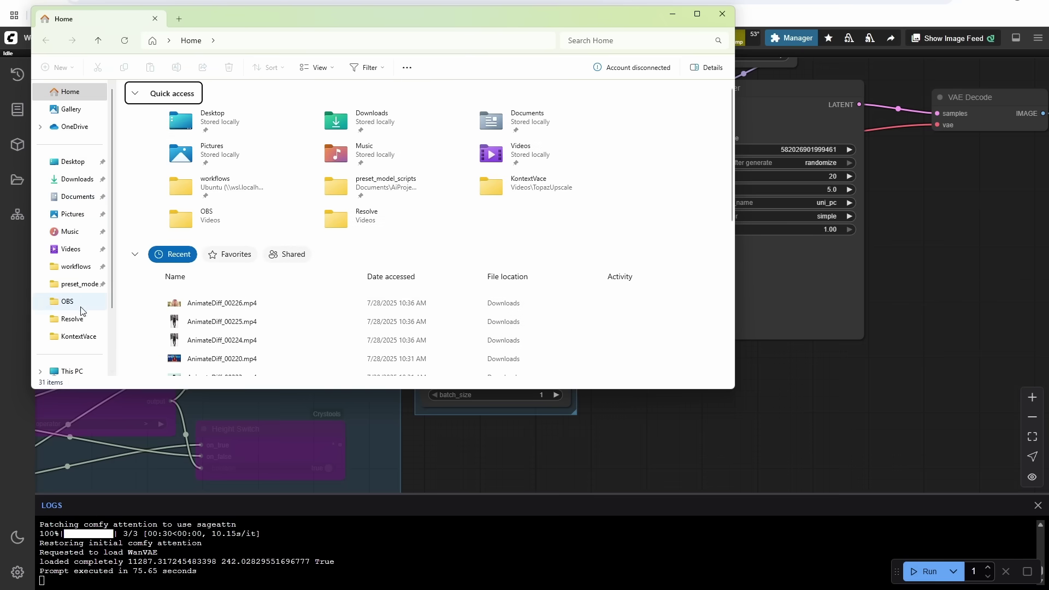
scroll(79, 310, "down", 3)
scroll(65, 279, "up", 3)
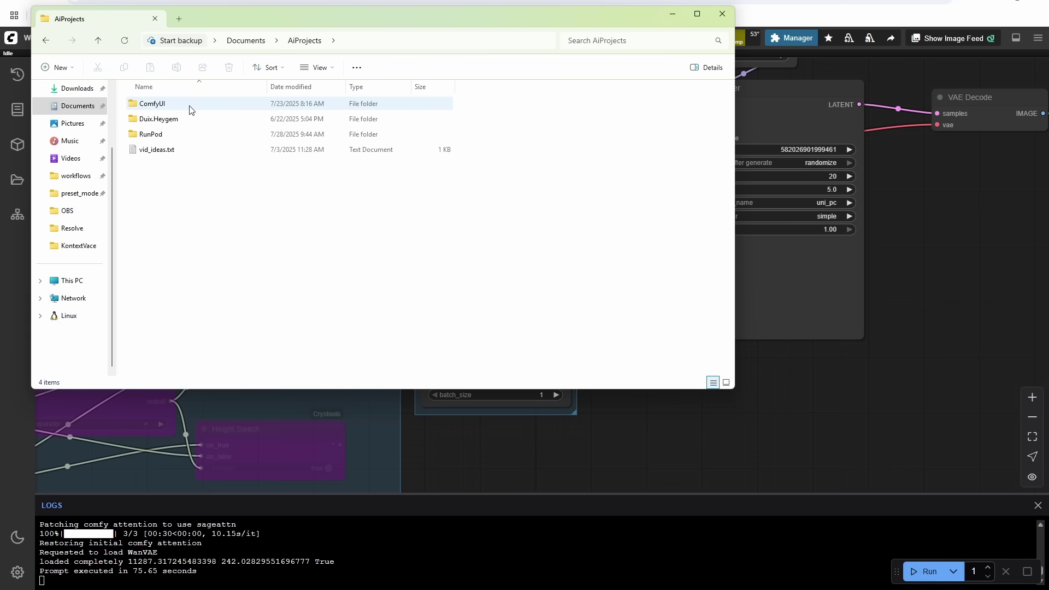
double_click(189, 106)
right_click(535, 255)
left_click(585, 382)
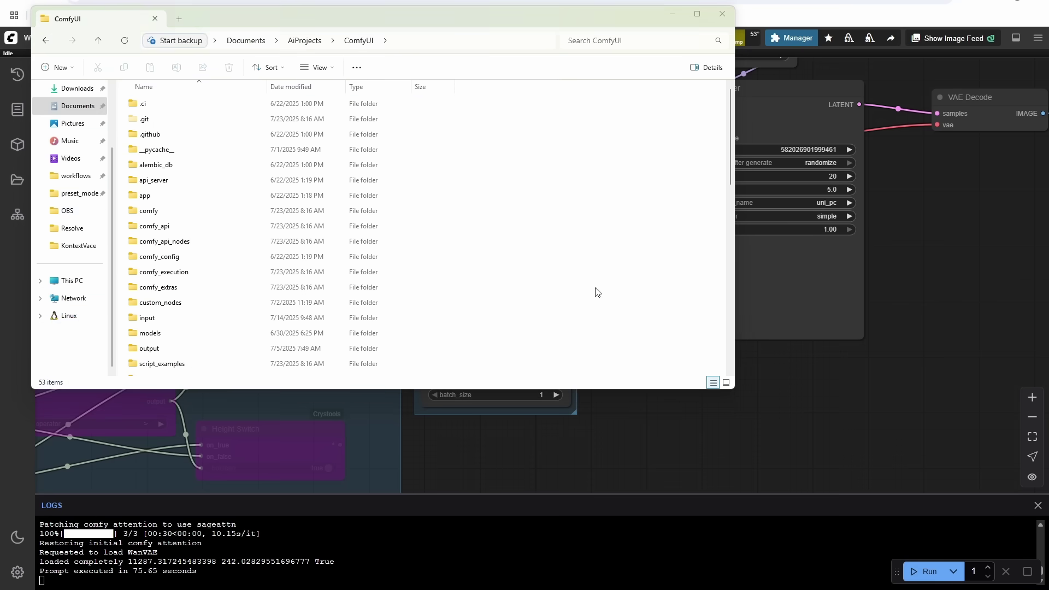
mouse_move(1048, 61)
left_mouse_down()
mouse_move(671, 64)
mouse_move(1048, 59)
left_mouse_up()
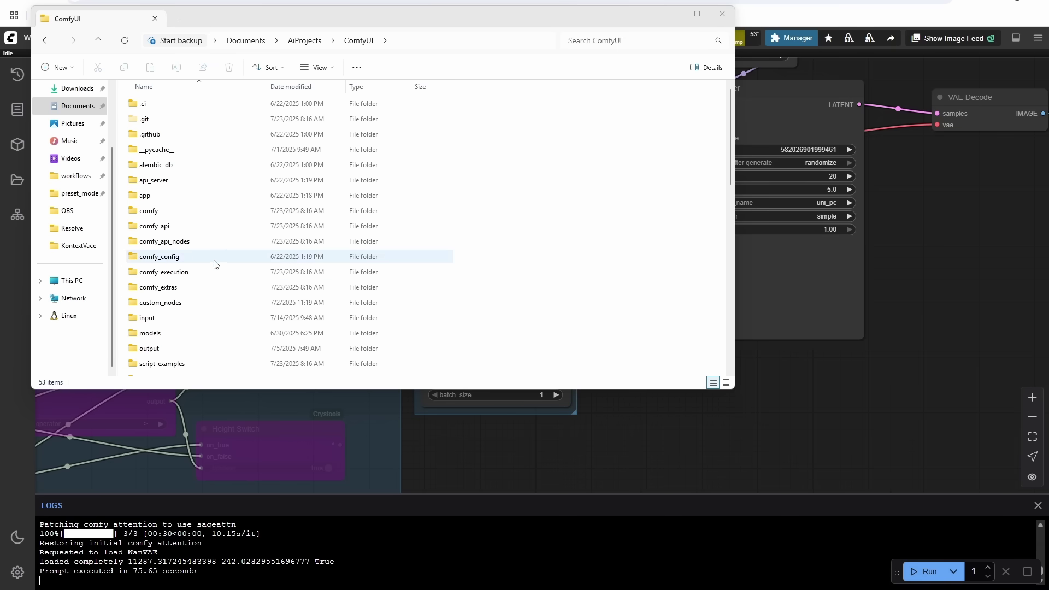
scroll(164, 235, "down", 3)
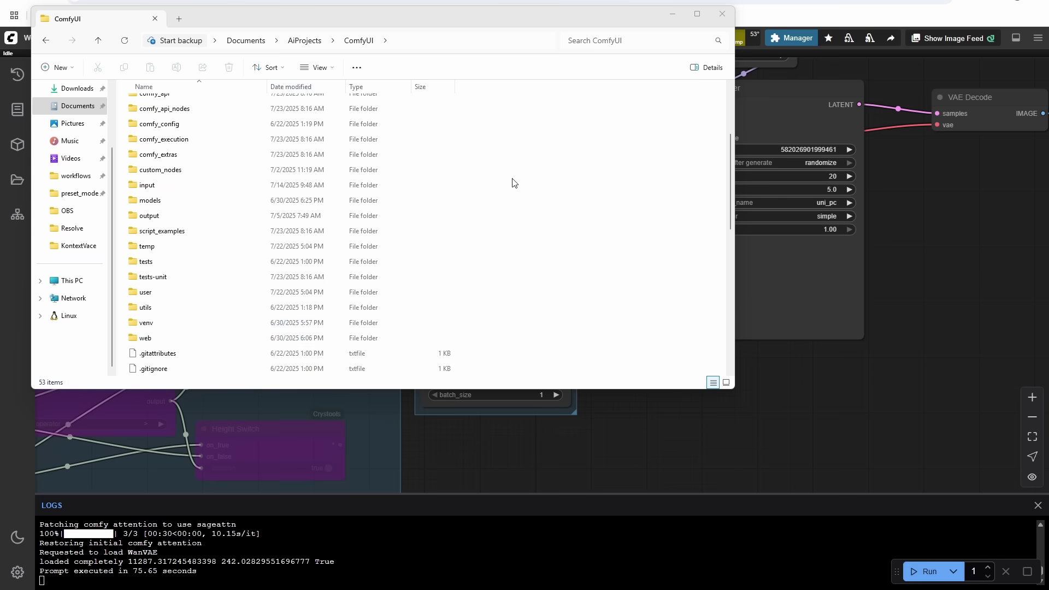
left_click_drag(1048, 96, 431, 216)
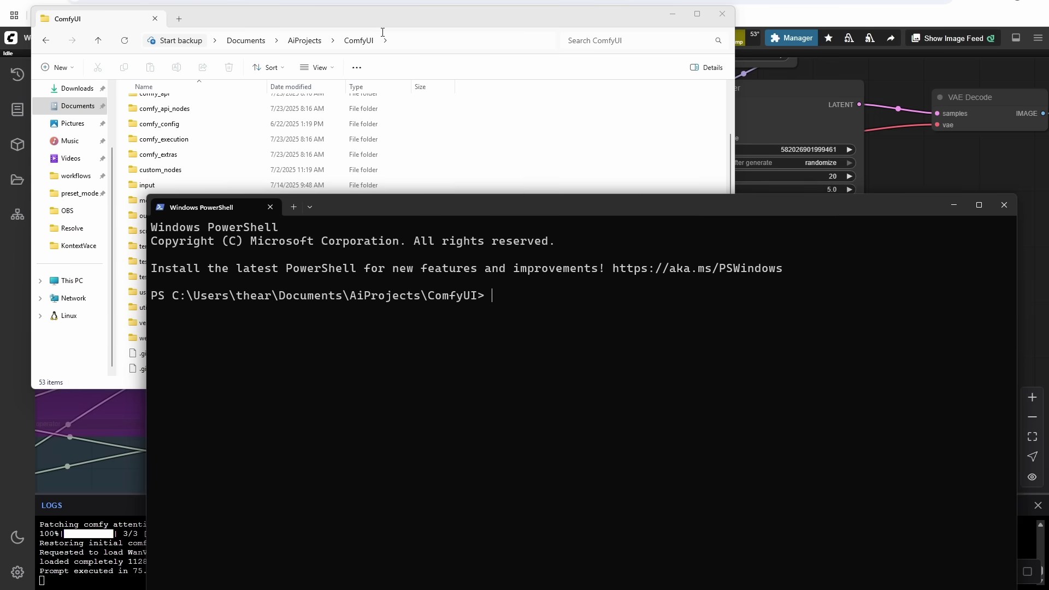
left_click_drag(394, 26, 370, 1)
left_click(784, 199)
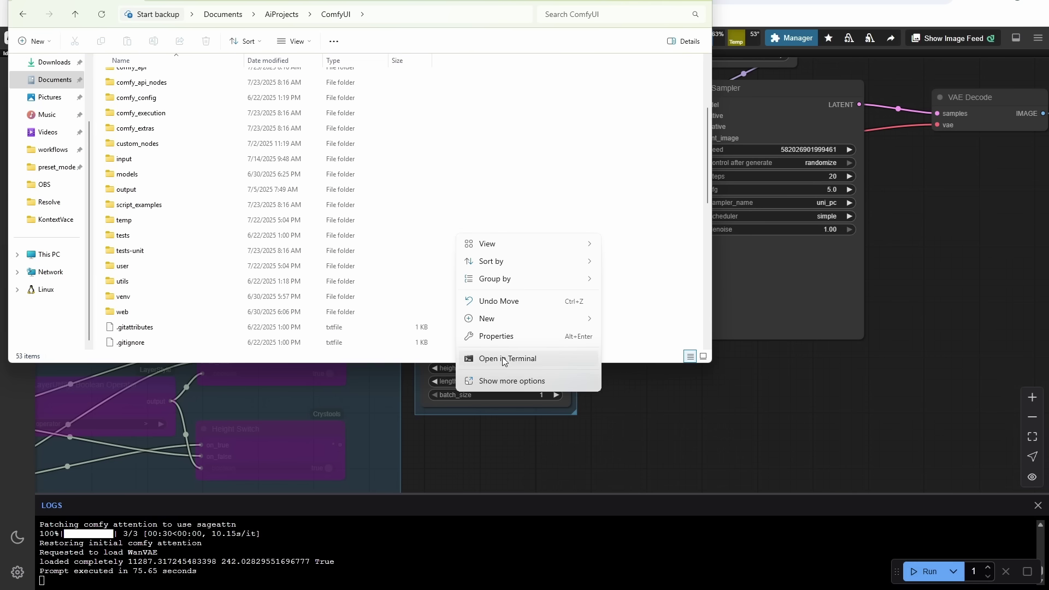
left_click(504, 359)
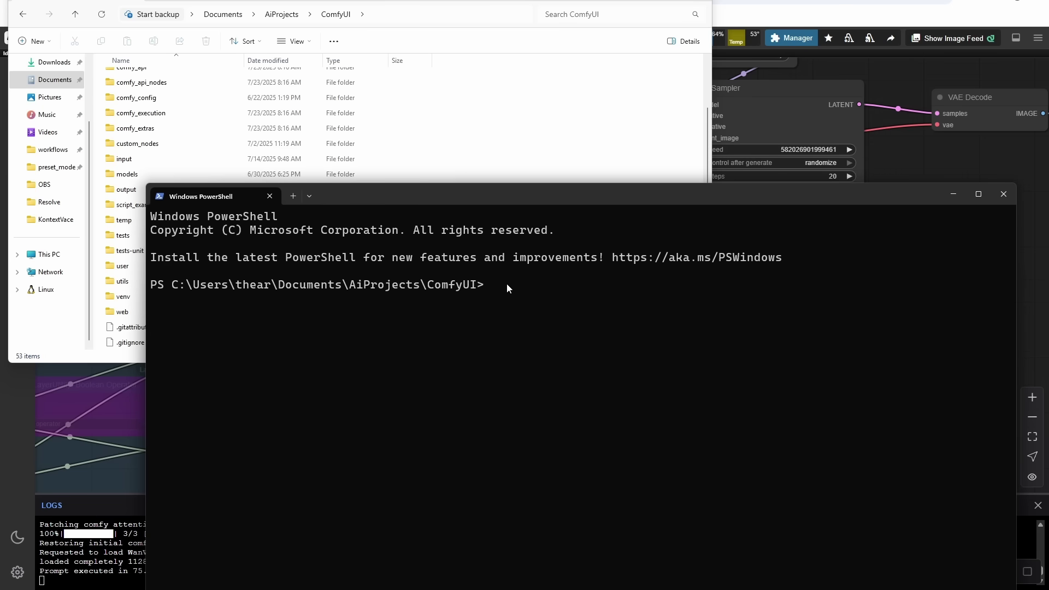
Step: Activate the ComfyUI virtual environment by running venv/Scripts/Activate.ps1 in PowerShell
type("ven")
type("v")
key("BackSpace")
type("nv/Scripts/Activate.ps1")
key("Return")
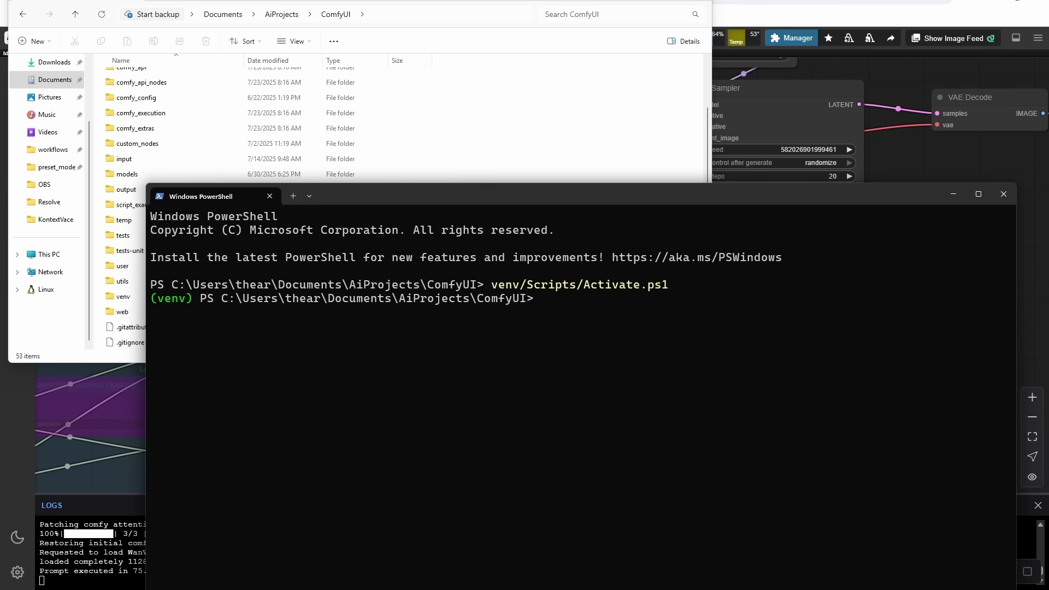
Step: List the environment's installed packages with pip list and check the version of comfyui_frontend_package
type("pip list")
key("Return")
scroll(427, 286, "up", 20)
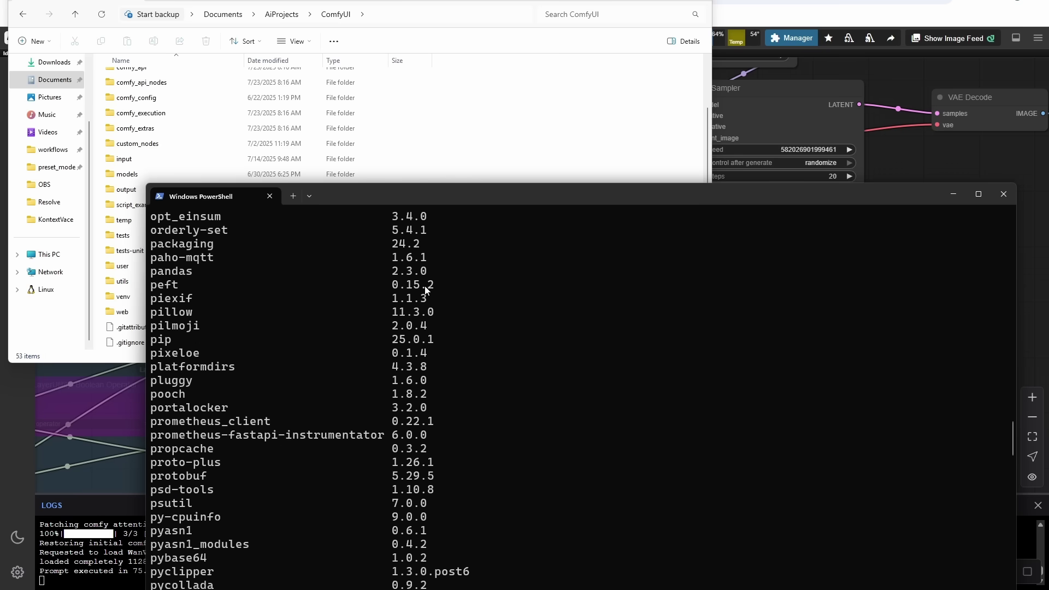
scroll(425, 299, "up", 20)
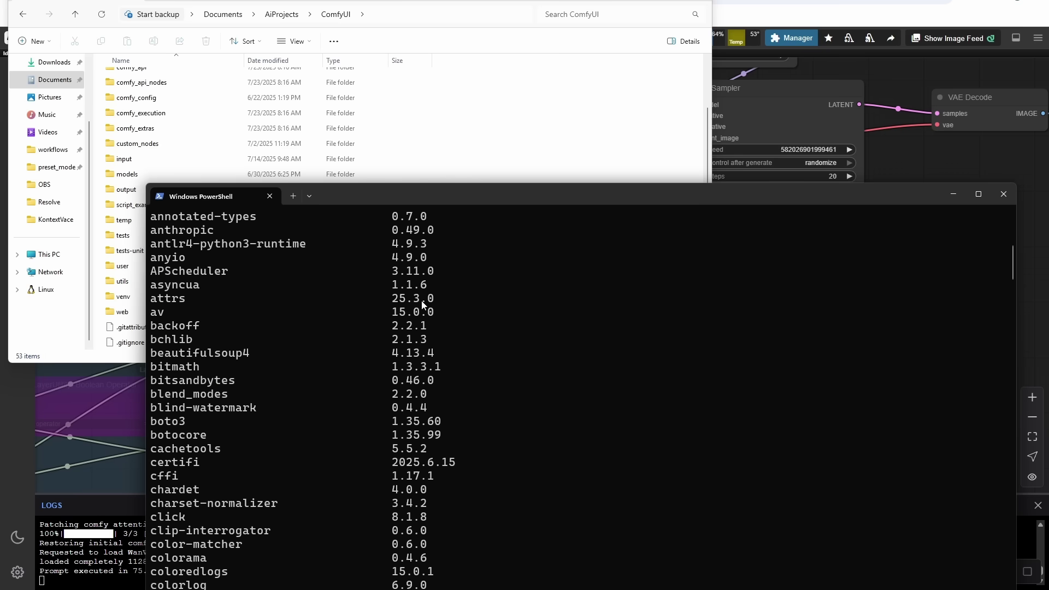
scroll(424, 300, "down", 6)
scroll(426, 305, "up", 4)
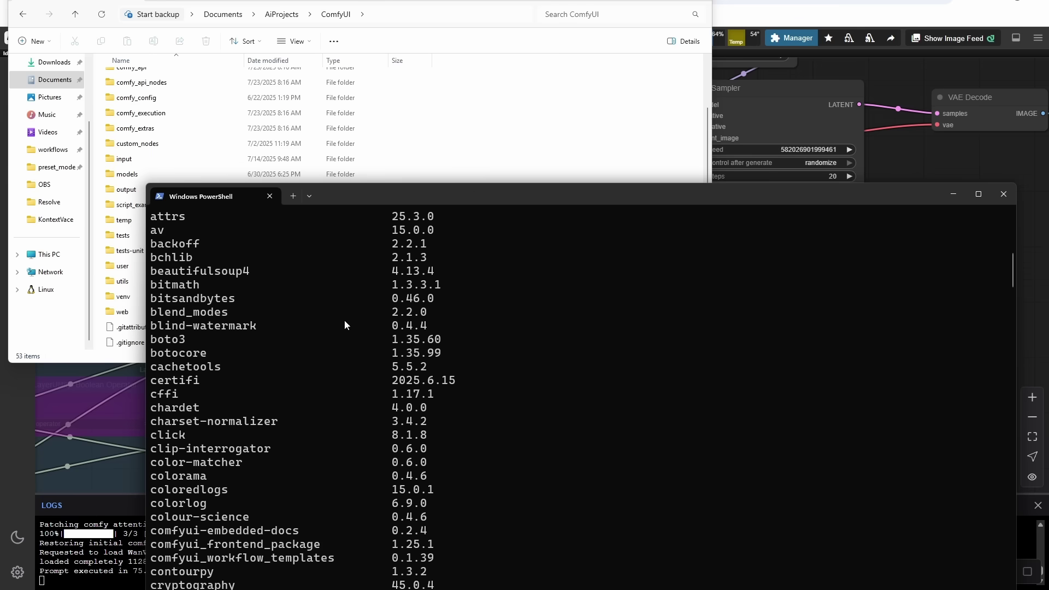
scroll(339, 350, "down", 2)
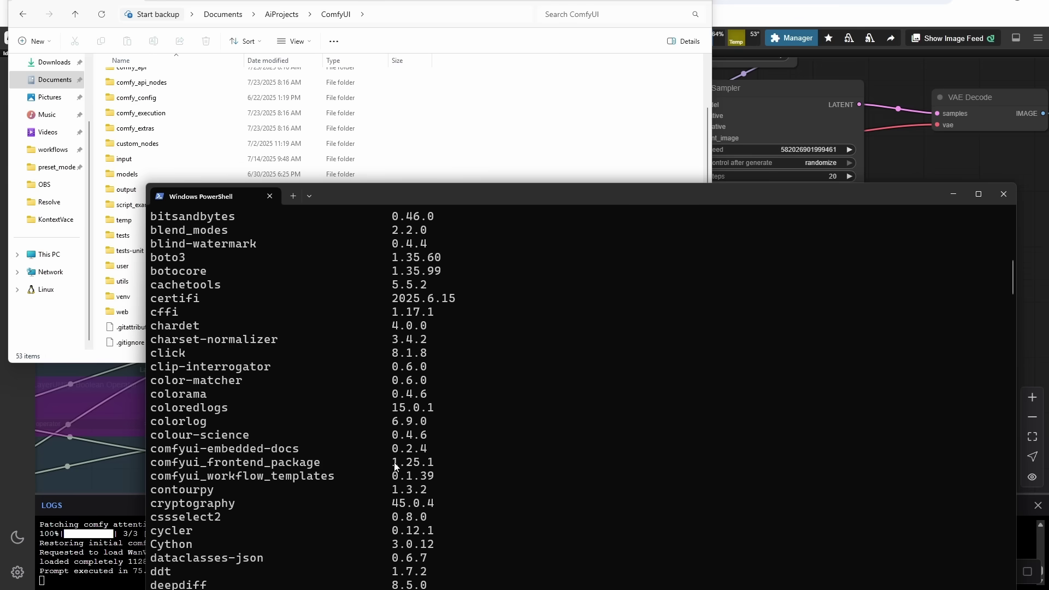
left_click_drag(387, 464, 439, 473)
right_click(440, 473)
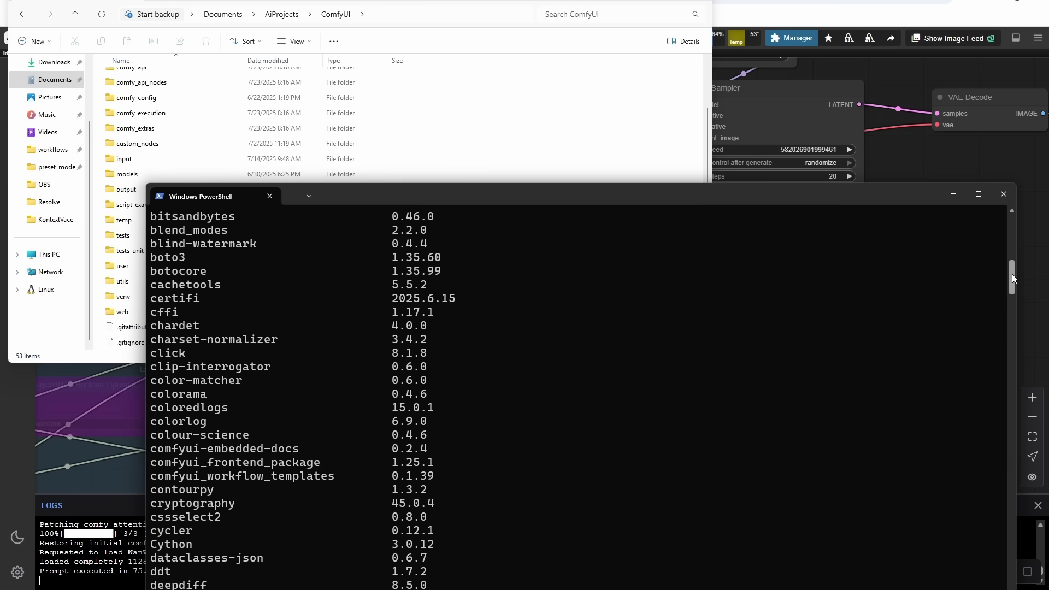
Step: Run pip install comfyui_frontend_package --upgrade at the PowerShell prompt, then close the terminal
left_click_drag(1012, 274, 1011, 453)
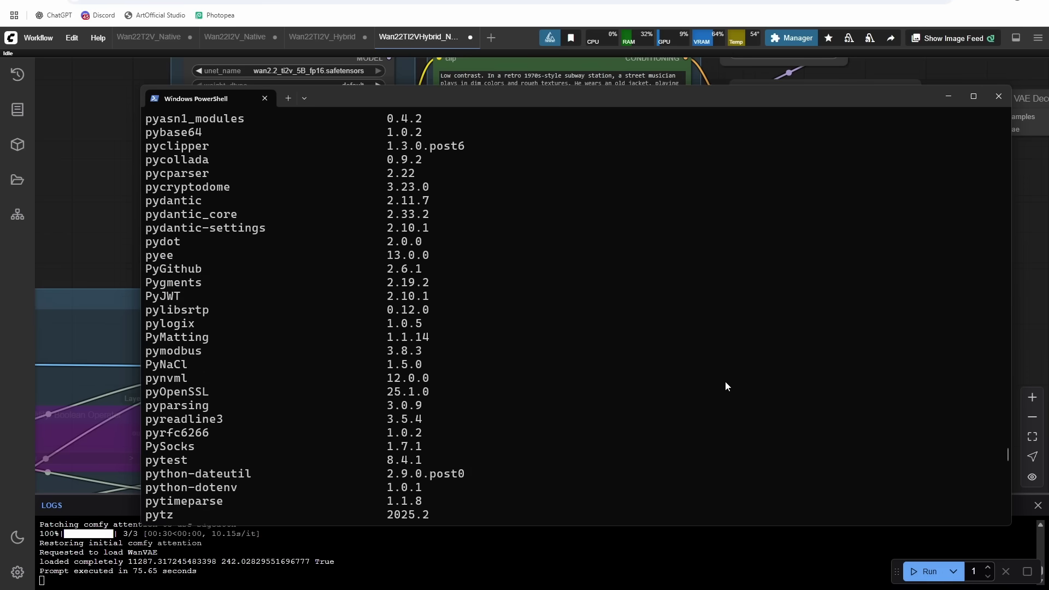
scroll(690, 391, "down", 15)
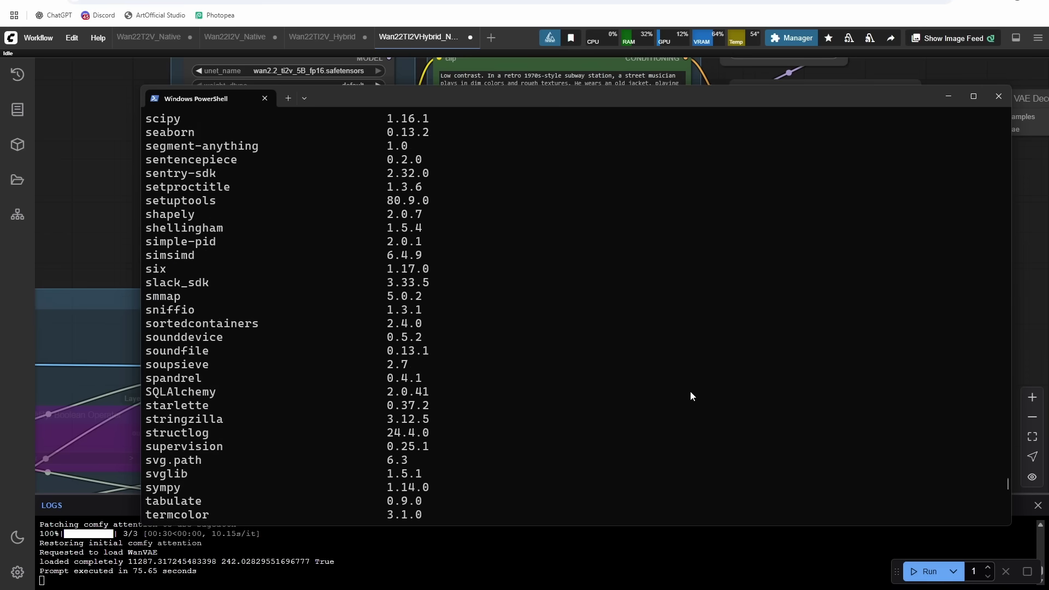
scroll(691, 391, "down", 15)
type("pip ")
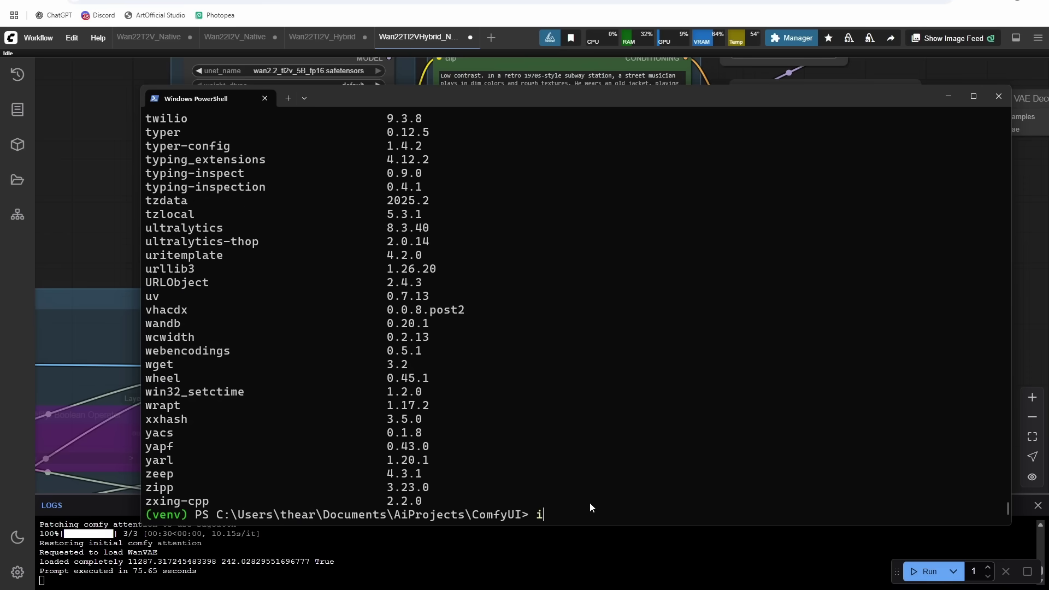
type("install comfyui_frontend_package")
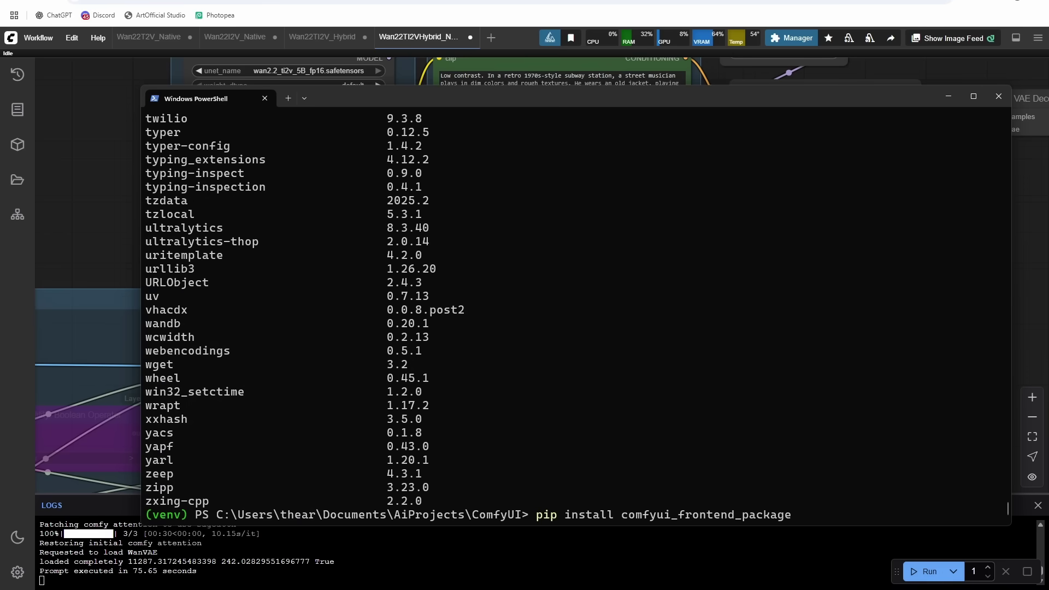
type(" --upgrade")
key("Return")
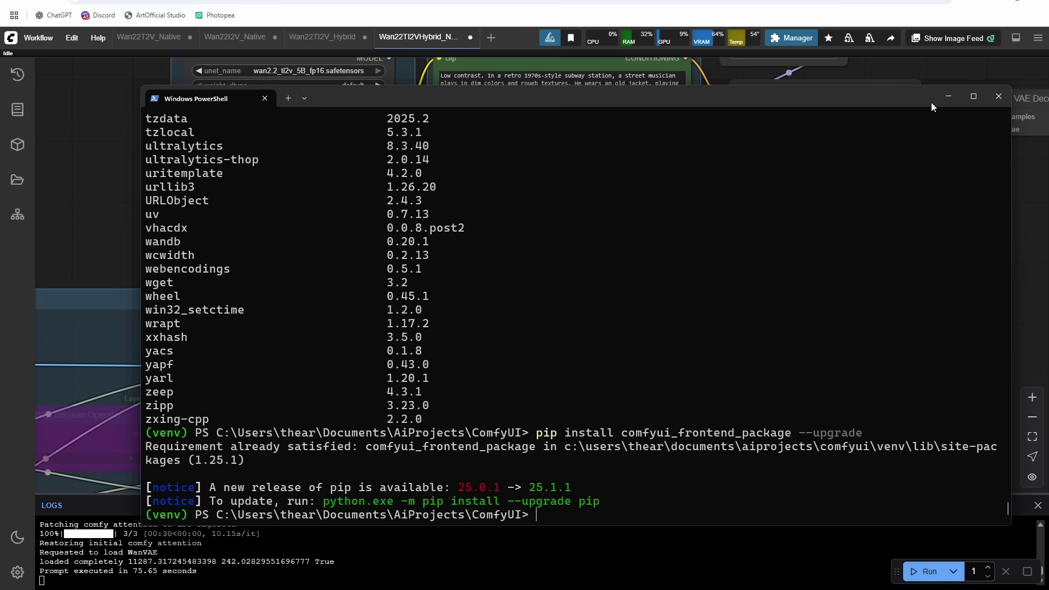
left_click(994, 102)
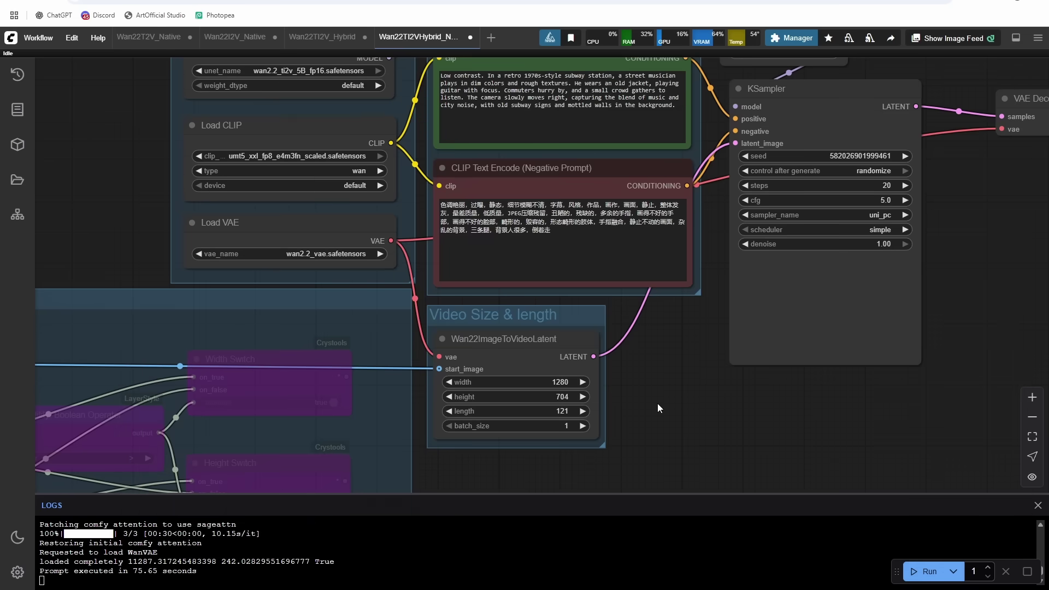
Step: Switch to ArtOfficial Studio and look through the Model Downloader list, including the Wan 2.2 Native and Wan Speedup/Enhancement Loras entries
scroll(658, 403, "down", 4)
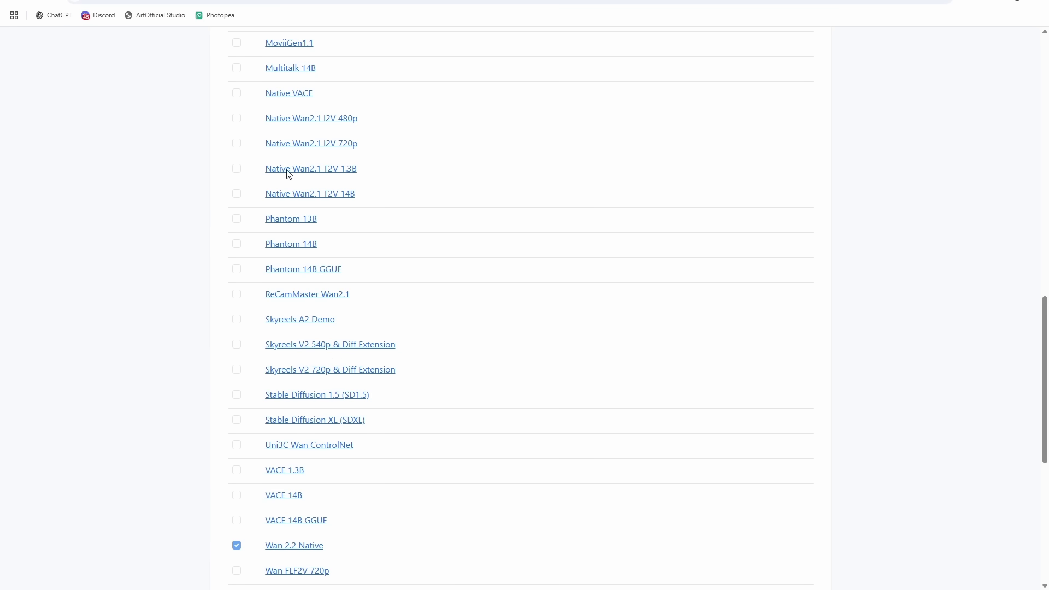
scroll(288, 180, "up", 4)
scroll(288, 189, "down", 10)
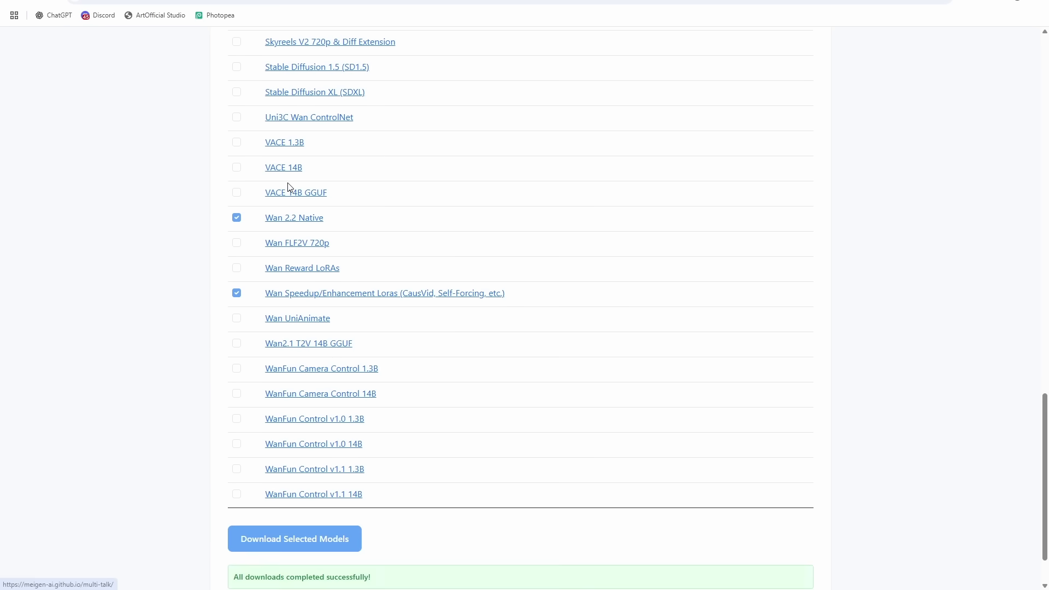
scroll(290, 187, "up", 2)
scroll(298, 187, "up", 1)
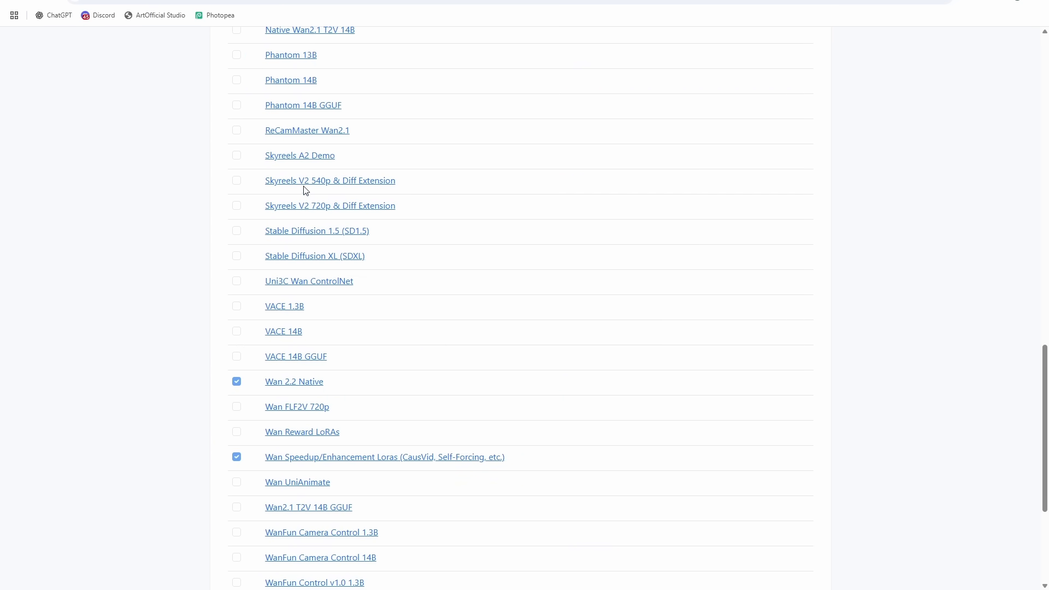
scroll(335, 182, "up", 15)
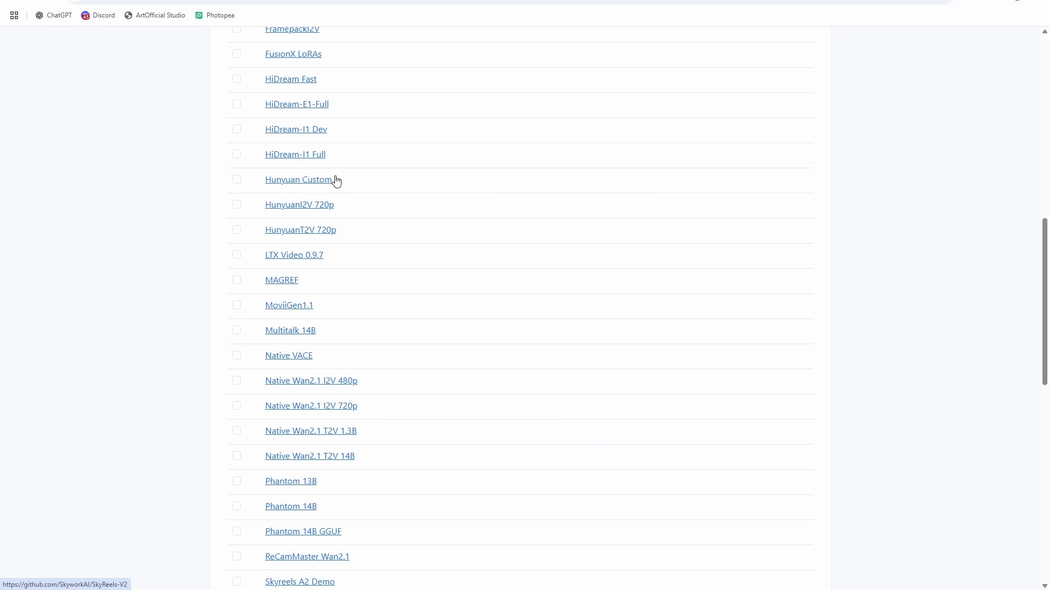
scroll(336, 179, "down", 8)
scroll(337, 180, "down", 8)
left_click(236, 327)
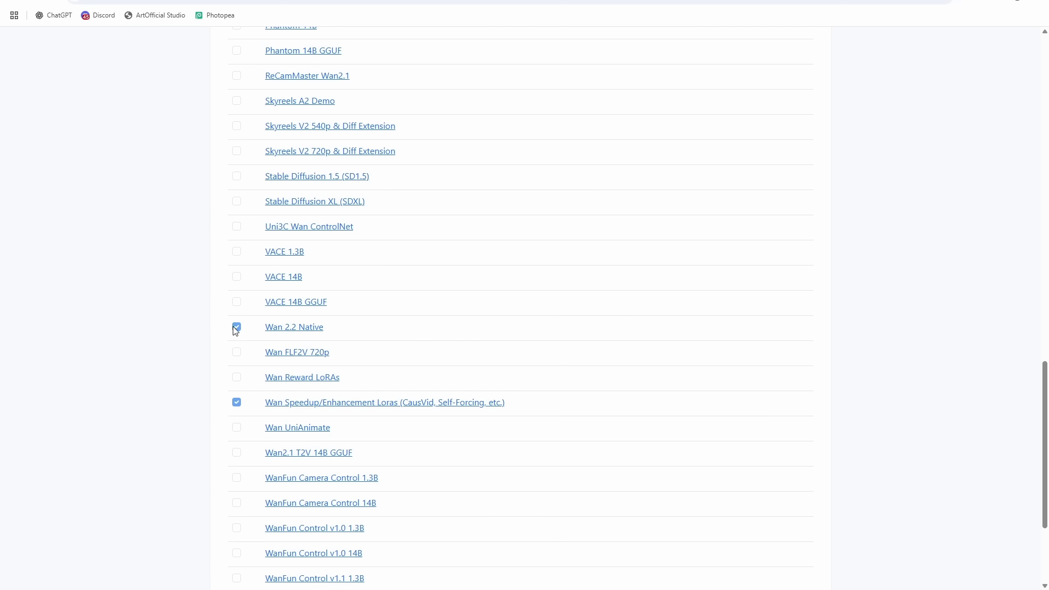
scroll(236, 328, "down", 3)
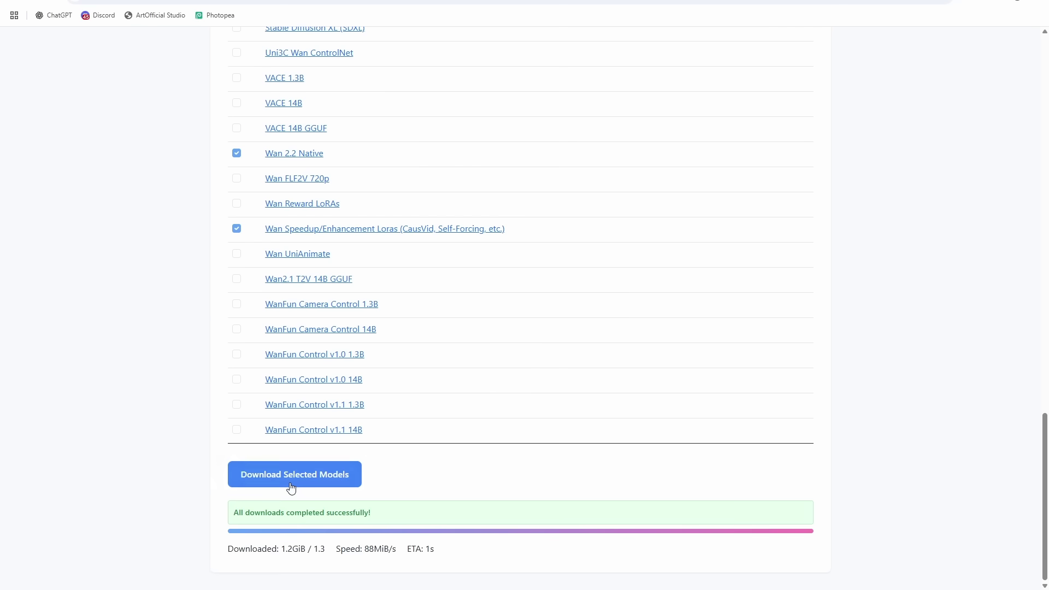
scroll(295, 437, "up", 20)
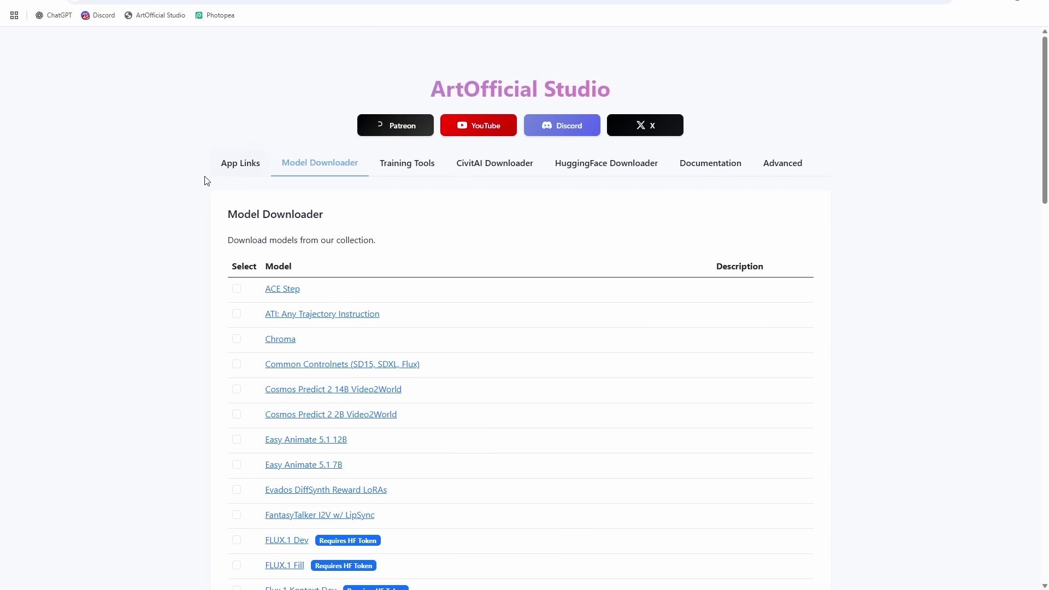
Step: Go to ComfyUI through ArtOfficial Studio's app links and examine the model links, loaders, LoRA and KSampler nodes in Wan22T2V_Native
left_click(218, 172)
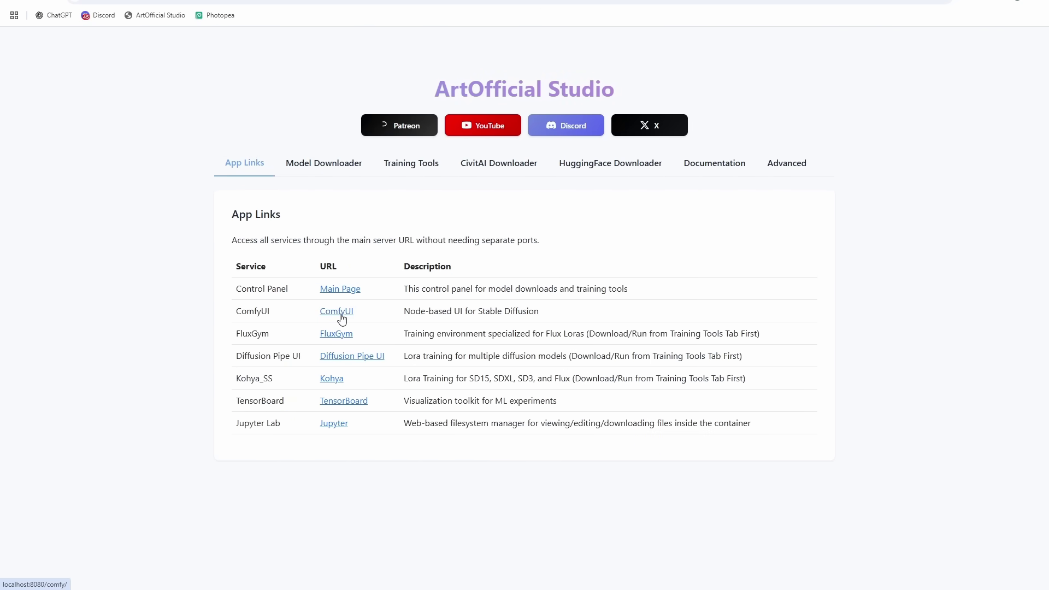
left_click(335, 307)
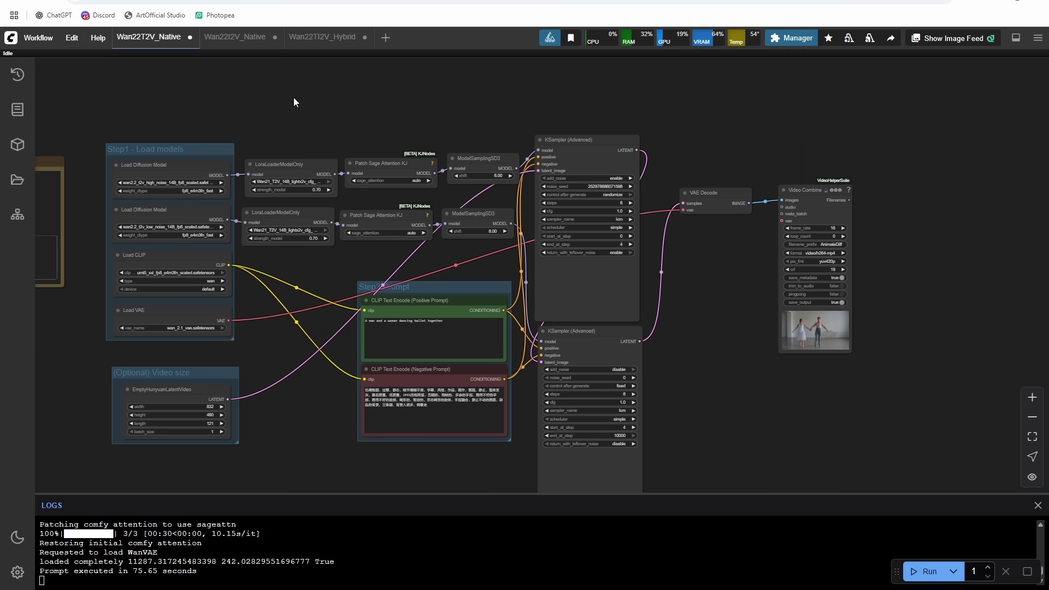
left_click_drag(363, 128, 561, 92)
scroll(334, 143, "up", 5)
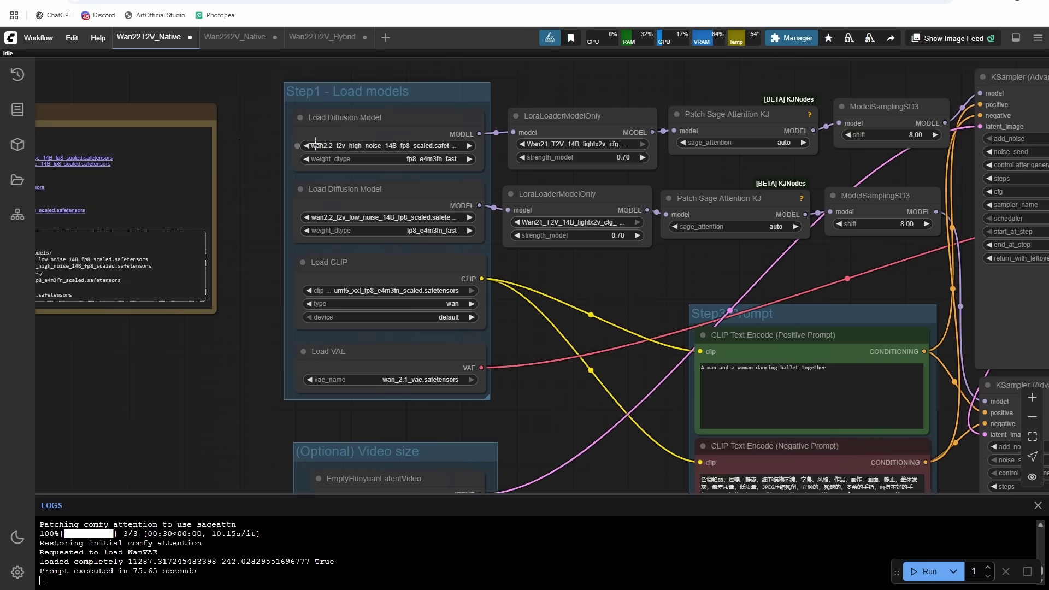
left_click_drag(241, 143, 250, 187)
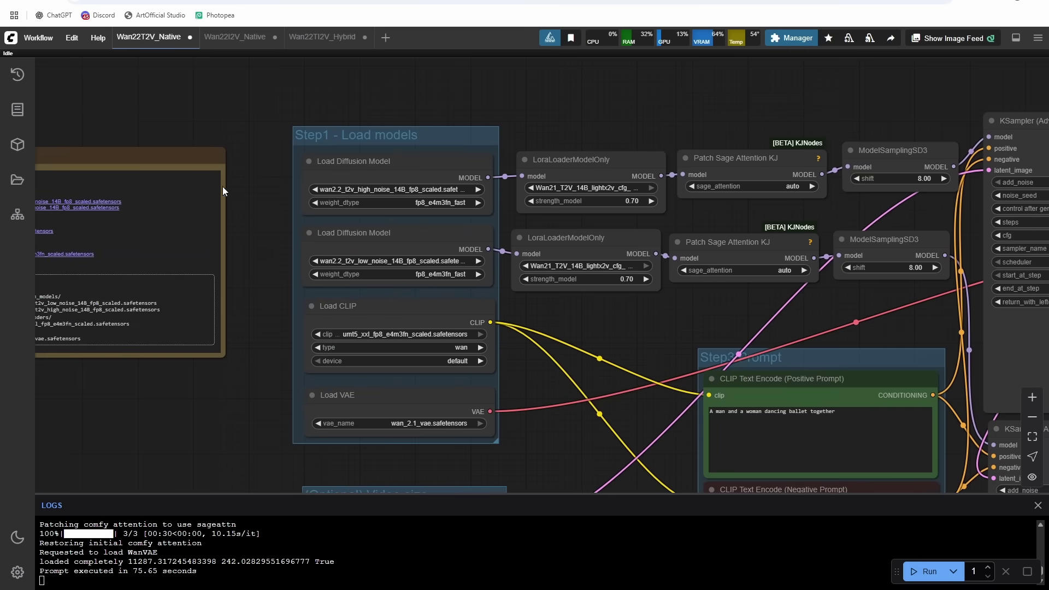
scroll(262, 149, "down", 3)
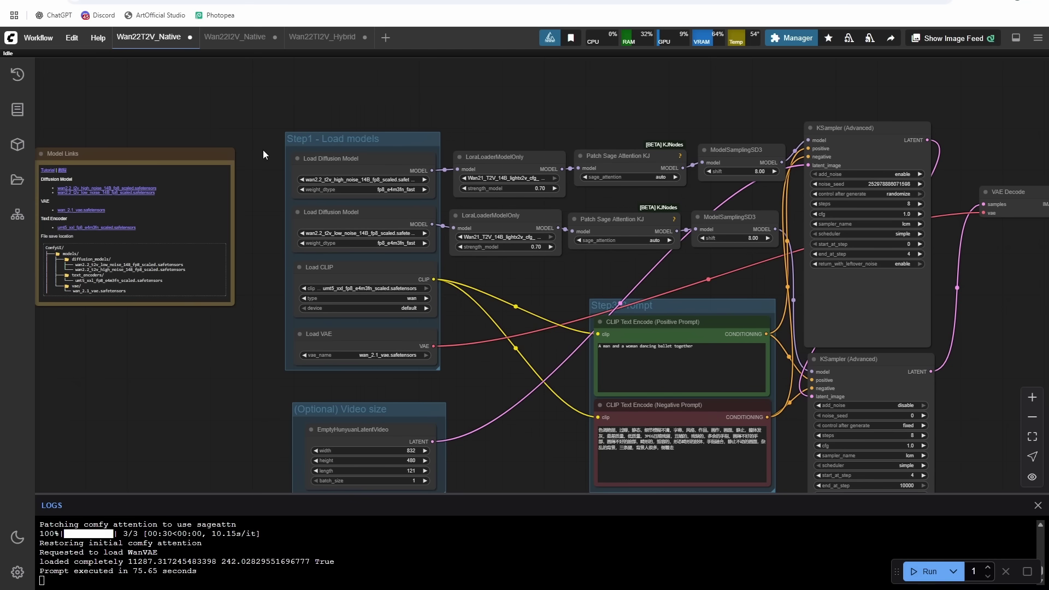
scroll(468, 348, "down", 3)
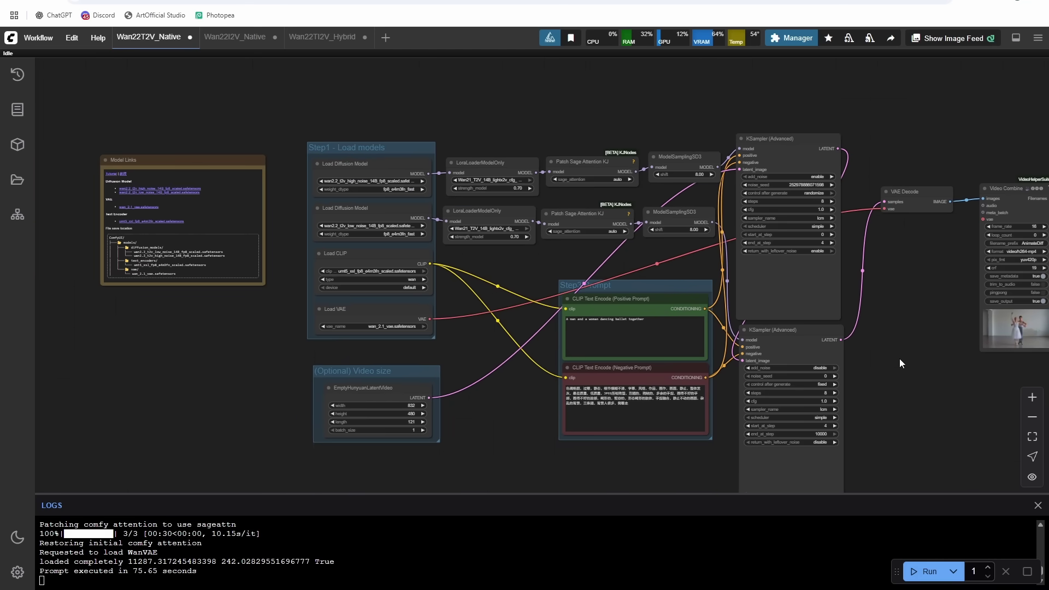
scroll(518, 254, "up", 3)
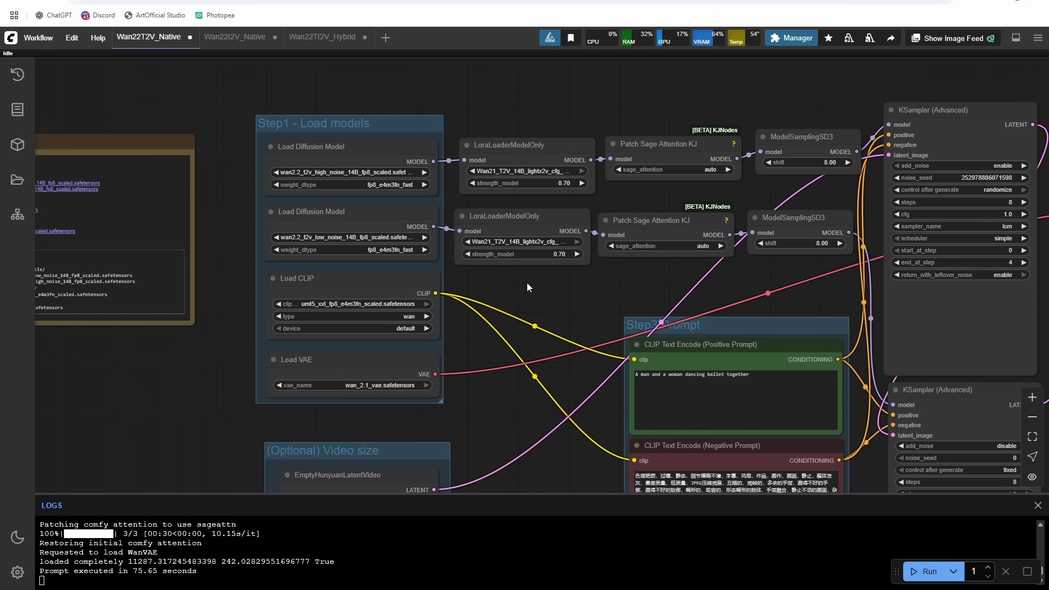
left_click_drag(543, 284, 309, 257)
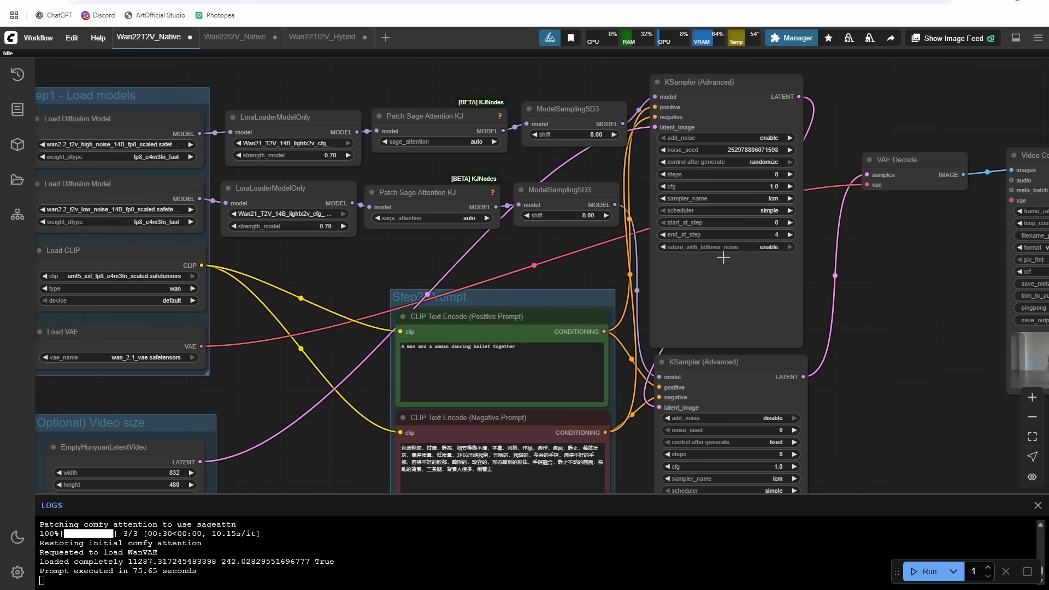
Step: Examine the Load models group, the video size settings and the Patch Sage Attention KJ nodes in Wan22T2V_Native
left_click_drag(894, 261, 683, 232)
left_click_drag(257, 212, 571, 243)
left_click_drag(480, 273, 563, 237)
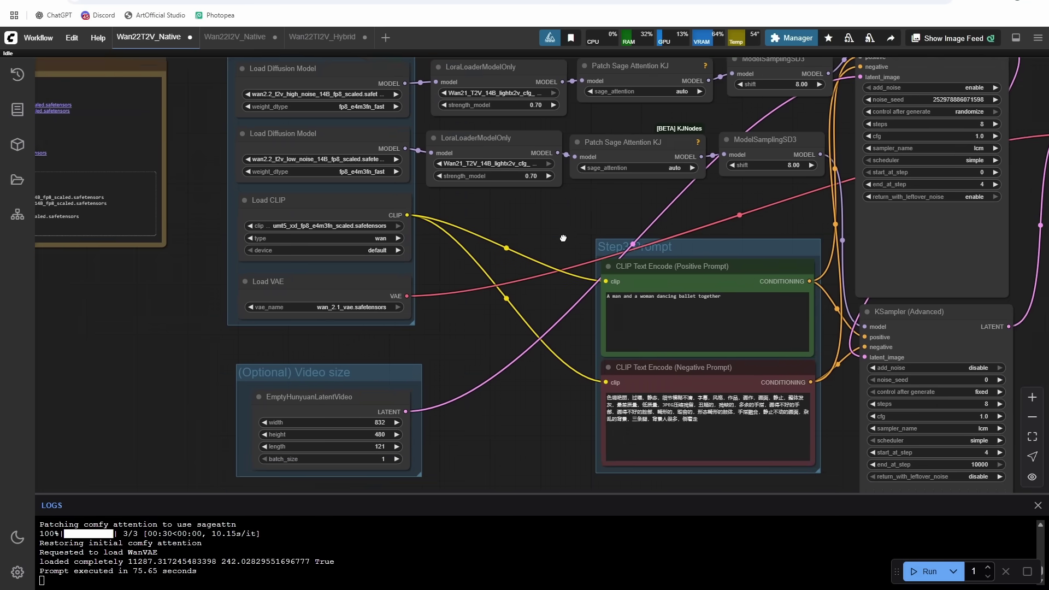
scroll(372, 224, "down", 1)
scroll(317, 185, "up", 5)
left_click_drag(318, 134, 341, 174)
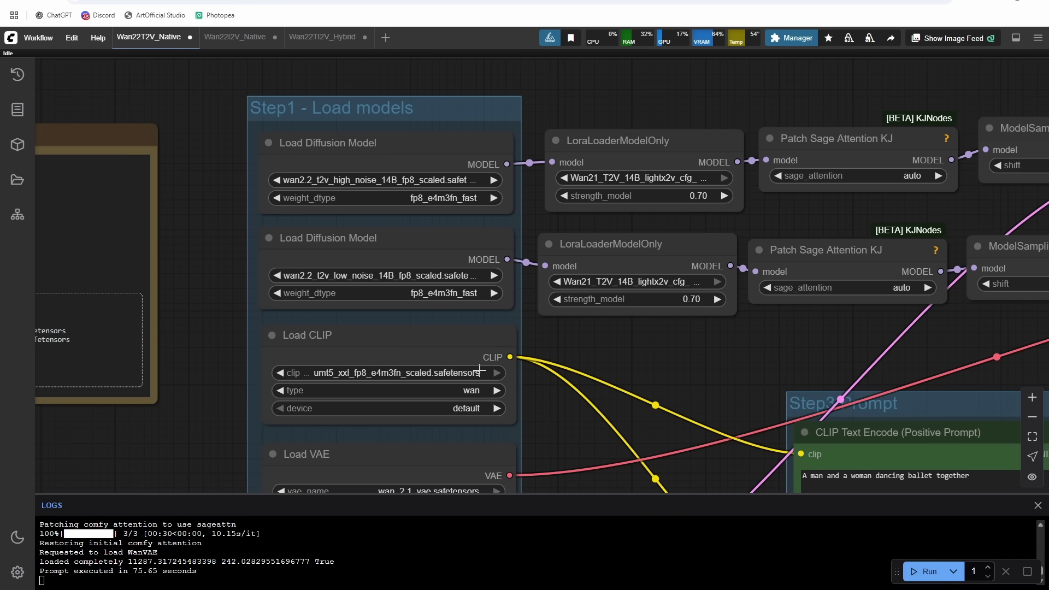
scroll(635, 200, "down", 5)
left_click_drag(636, 200, 630, 270)
left_click_drag(792, 258, 560, 389)
left_click(554, 174)
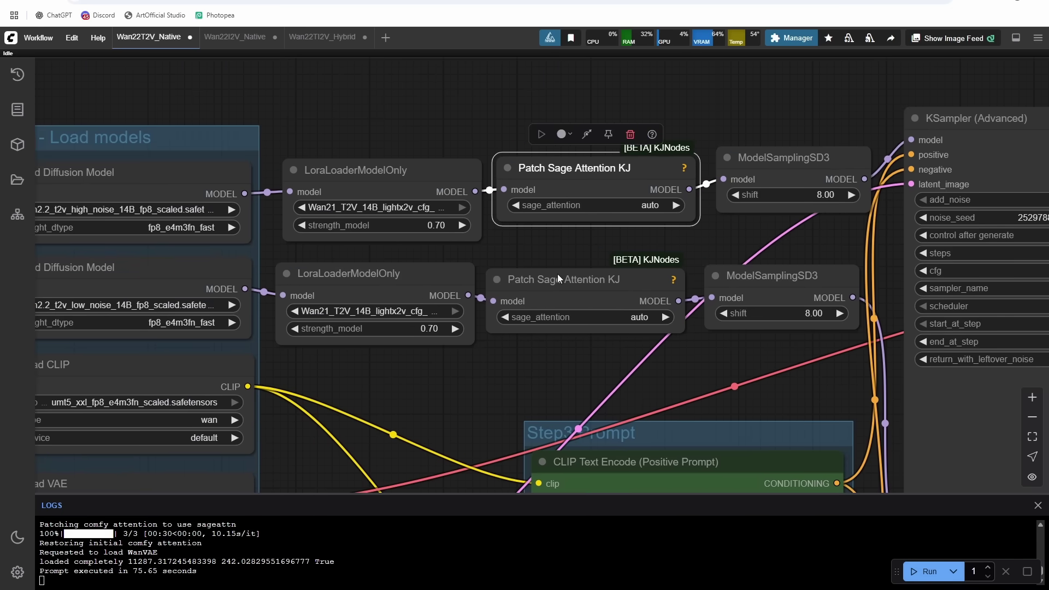
left_click(537, 237)
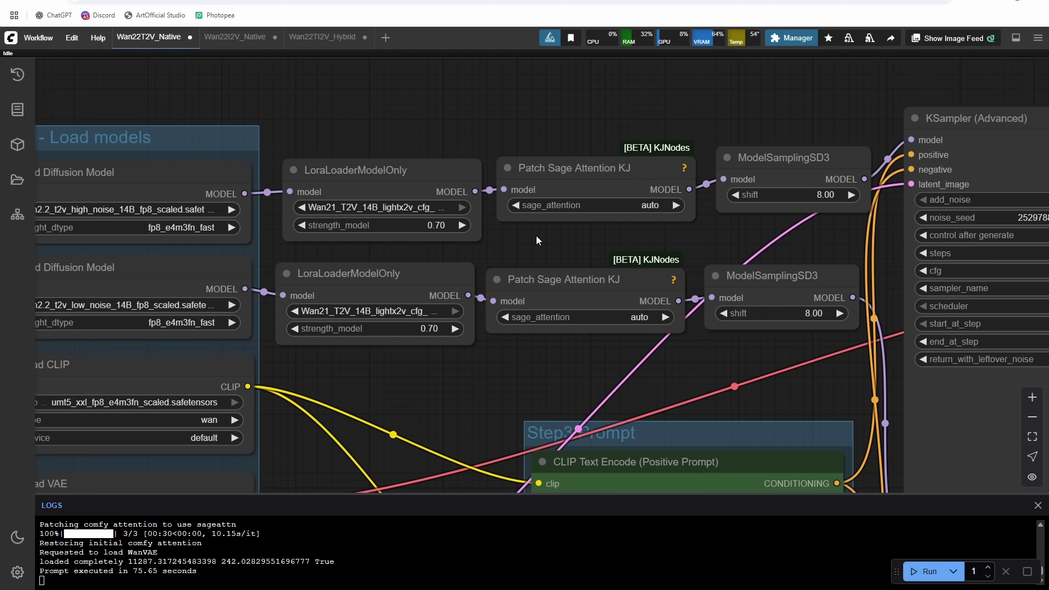
Step: Inspect the LoraLoaderModelOnly nodes, their strength_model settings and their connections between the diffusion model loaders and the sage attention nodes
scroll(536, 235, "left", 5)
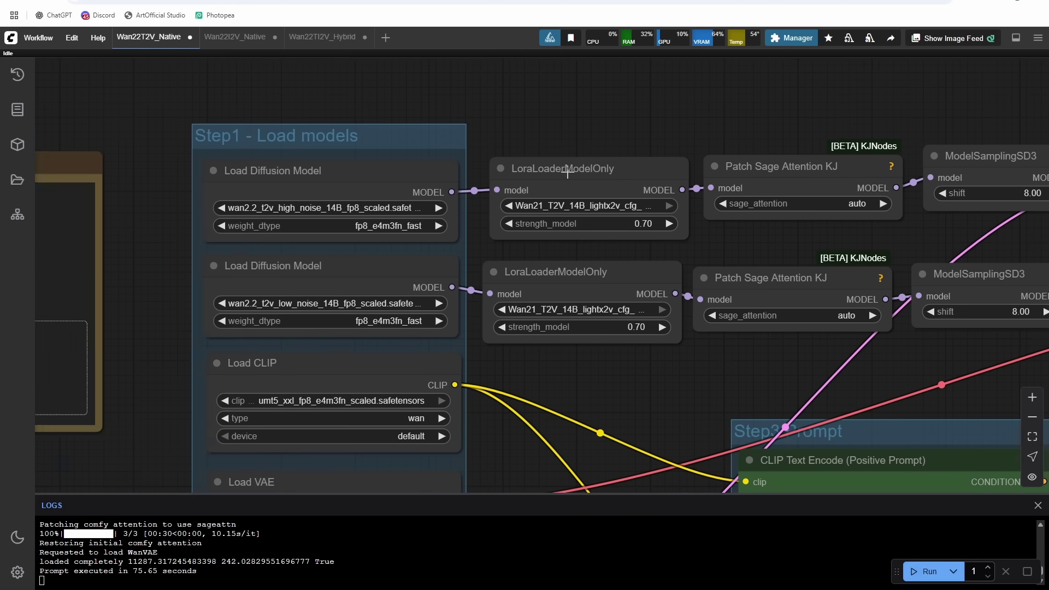
left_click(567, 173)
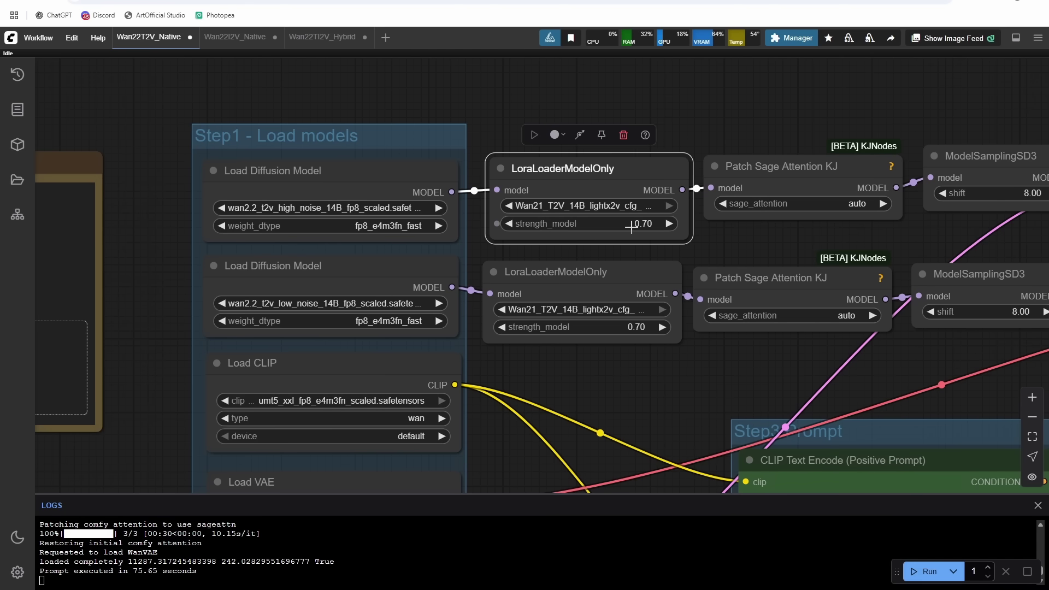
left_click(725, 245)
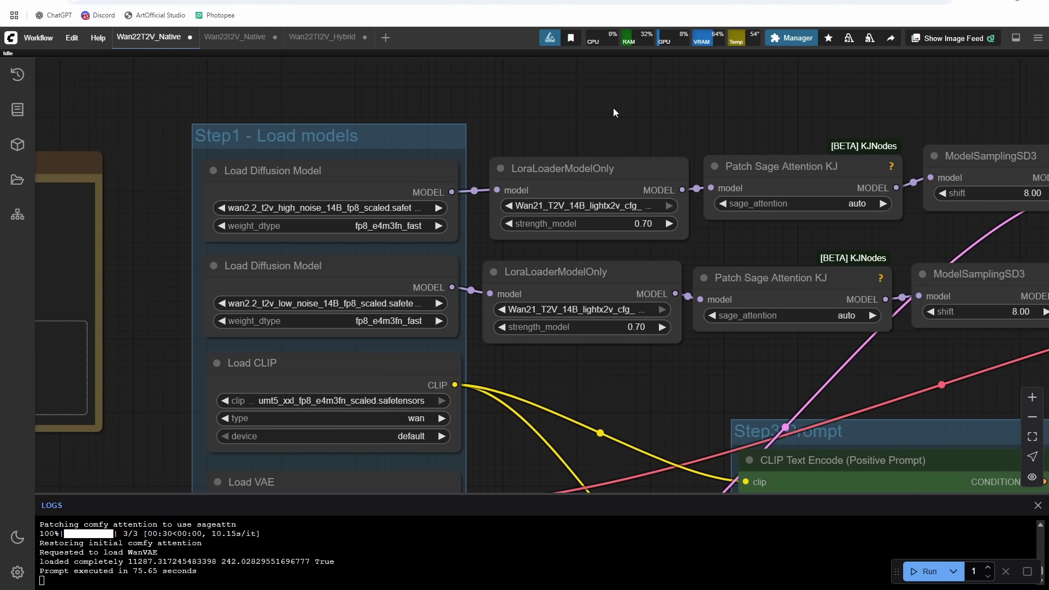
left_click_drag(633, 127, 748, 111)
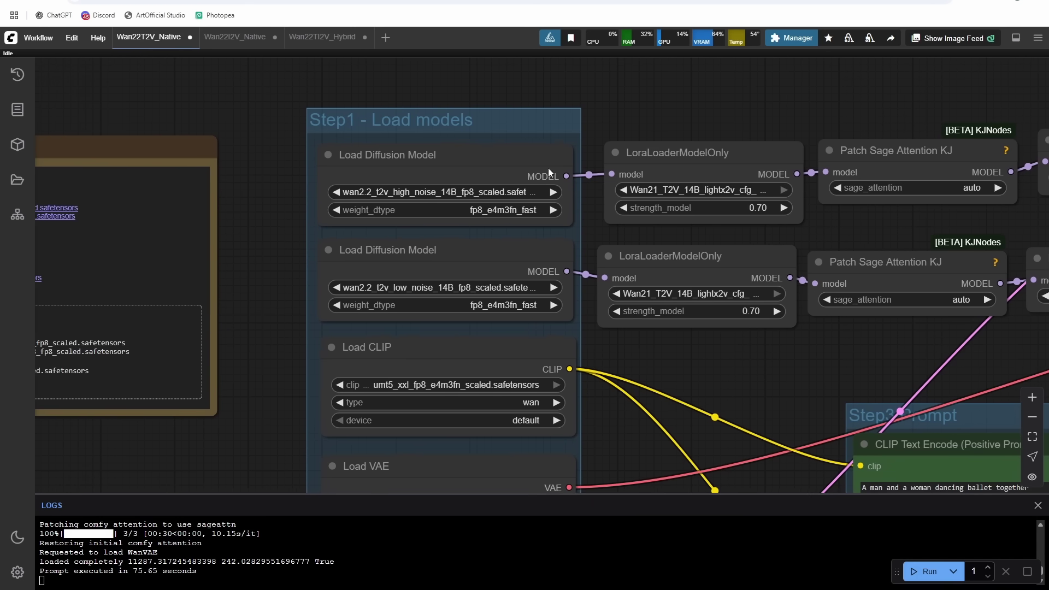
left_click(707, 149)
left_click(755, 93)
left_click_drag(772, 116, 752, 104)
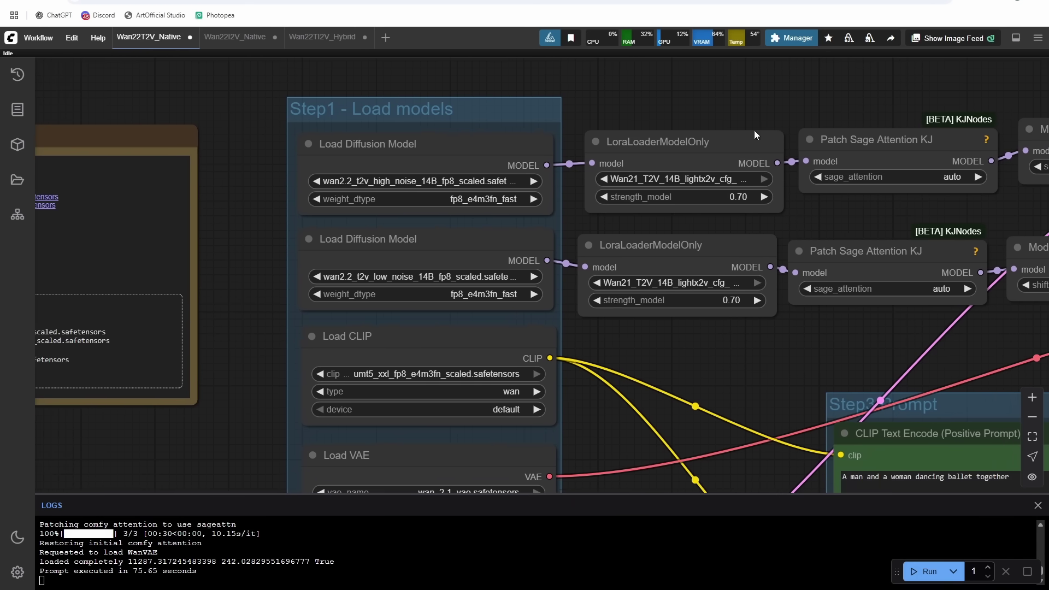
left_click_drag(812, 218, 798, 210)
left_click(691, 127)
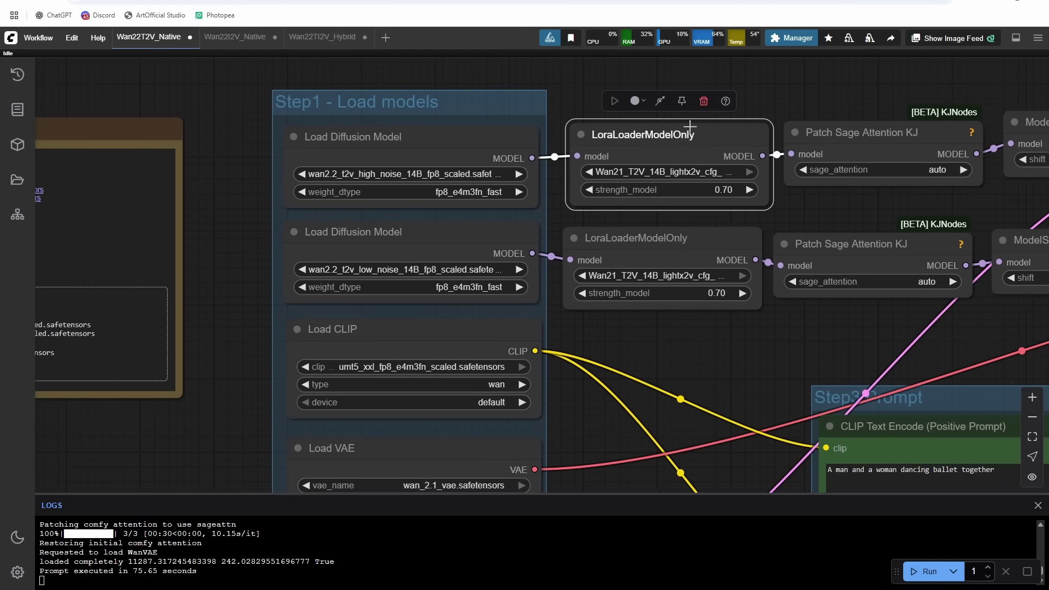
left_click(767, 77)
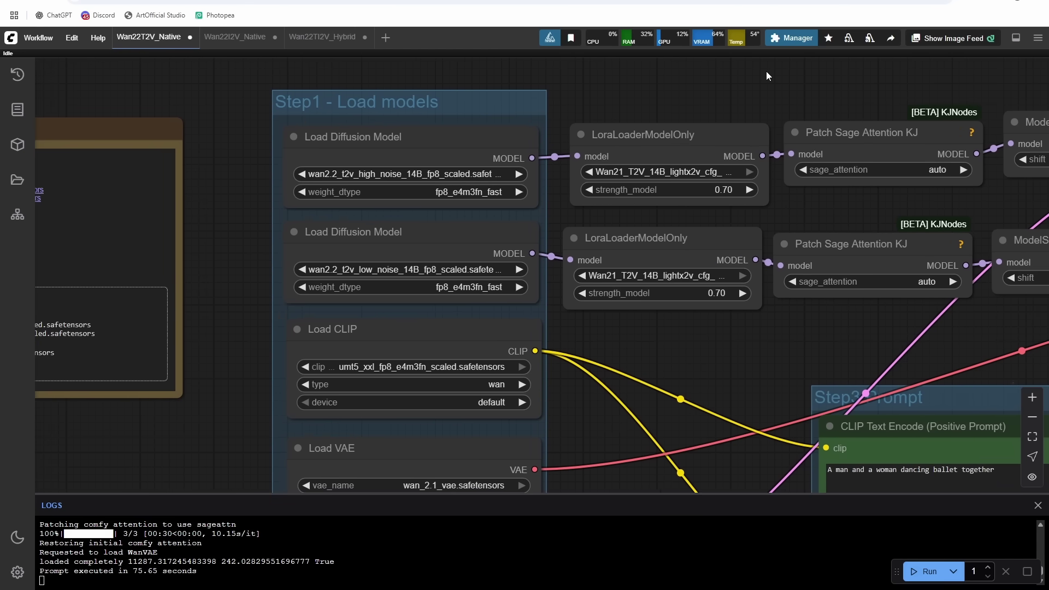
left_click(702, 155)
left_click_drag(779, 77, 288, 35)
left_click_drag(482, 297, 527, 268)
scroll(517, 268, "down", 1)
left_click_drag(439, 263, 549, 313)
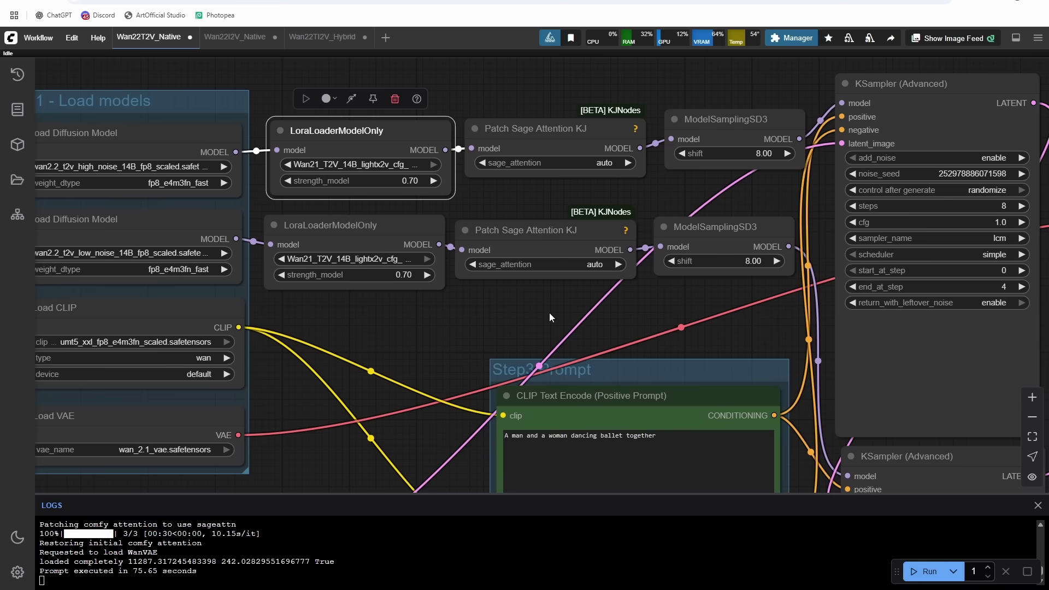
left_click(549, 313)
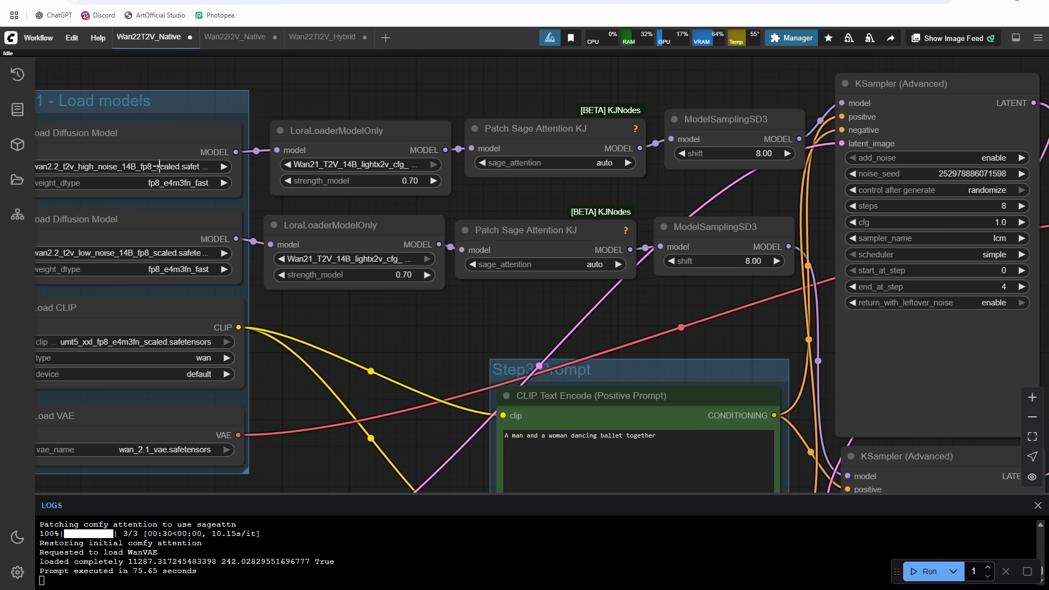
Step: Bypass both LoraLoaderModelOnly nodes together
left_click_drag(377, 76, 351, 80)
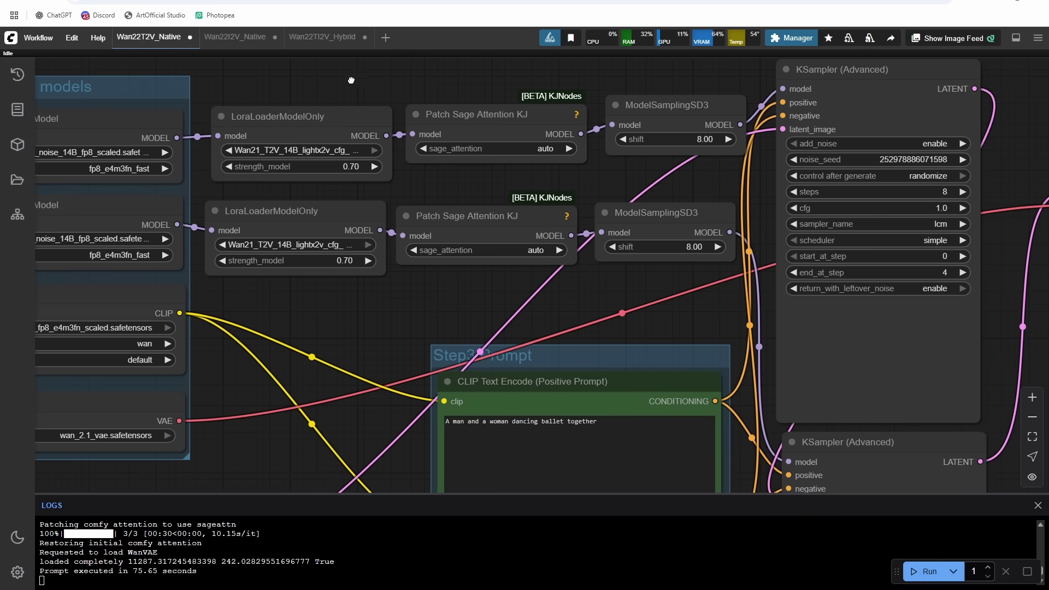
left_click_drag(428, 187, 477, 144)
left_click_drag(454, 281, 596, 356)
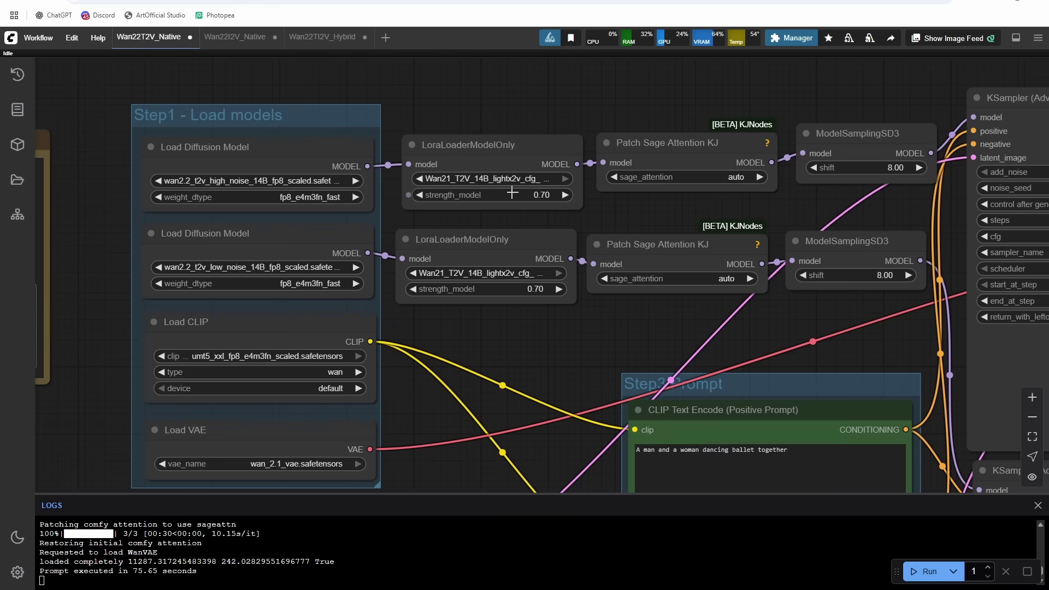
left_click(503, 147)
left_click(503, 254, "shift")
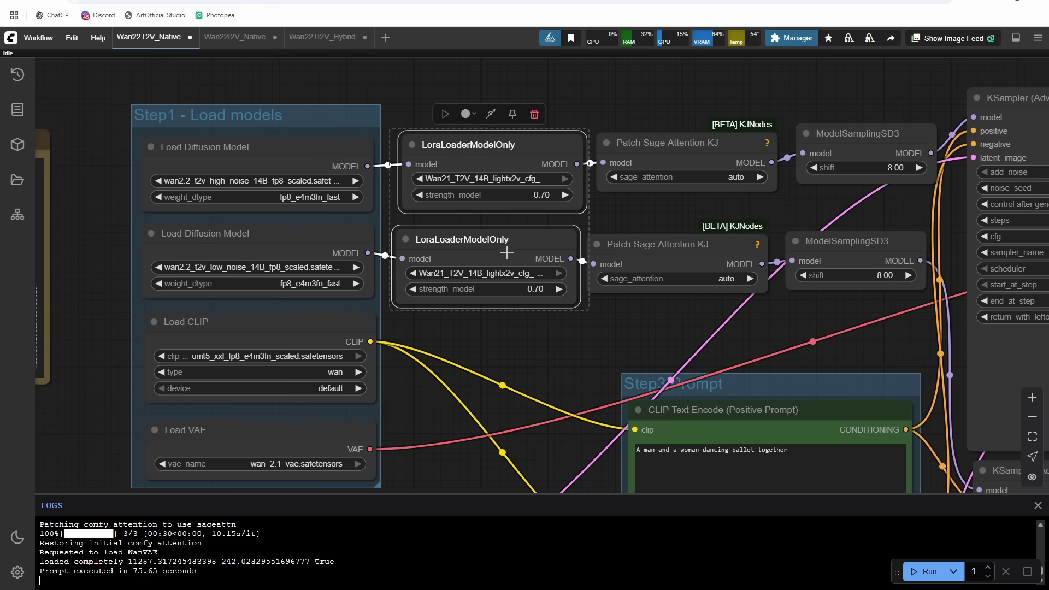
left_click(492, 114)
scroll(694, 124, "down", 3)
scroll(694, 124, "right", 1)
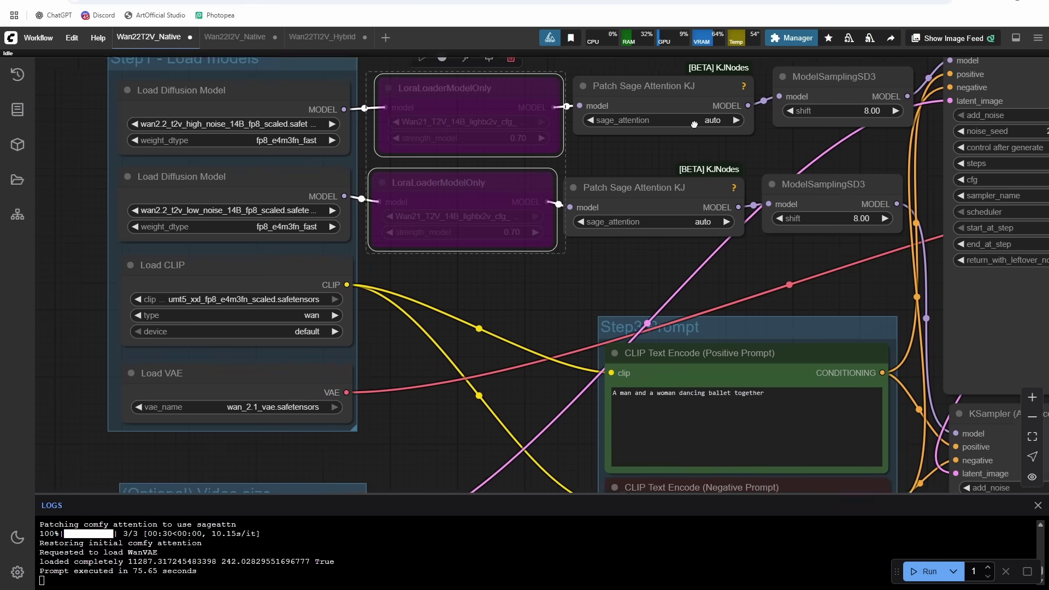
Step: Set the frame_rate of the Video Combine node to 24
left_click_drag(694, 124, 660, 22)
left_click_drag(387, 461, 6, 349)
scroll(474, 334, "down", 3)
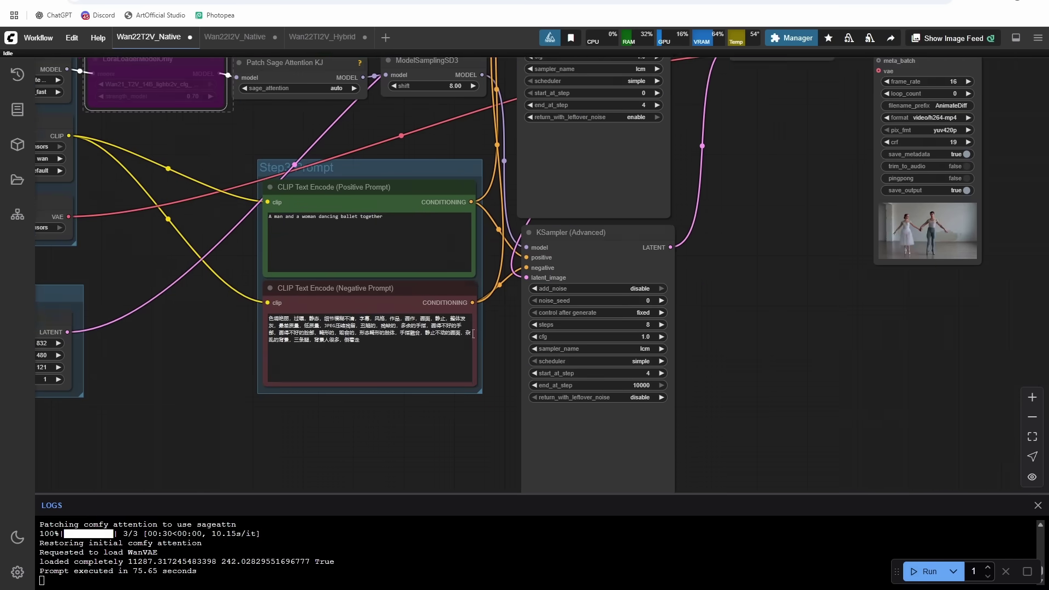
scroll(794, 297, "up", 3)
scroll(795, 298, "left", 3)
scroll(917, 283, "left", 6)
scroll(917, 283, "down", 1)
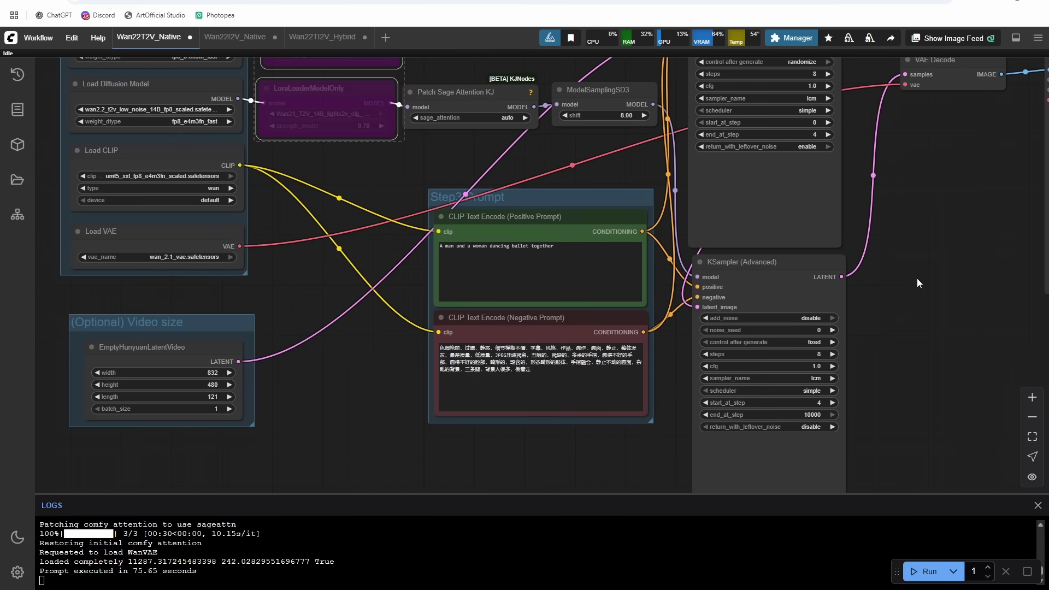
scroll(917, 283, "right", 6)
double_click(921, 146)
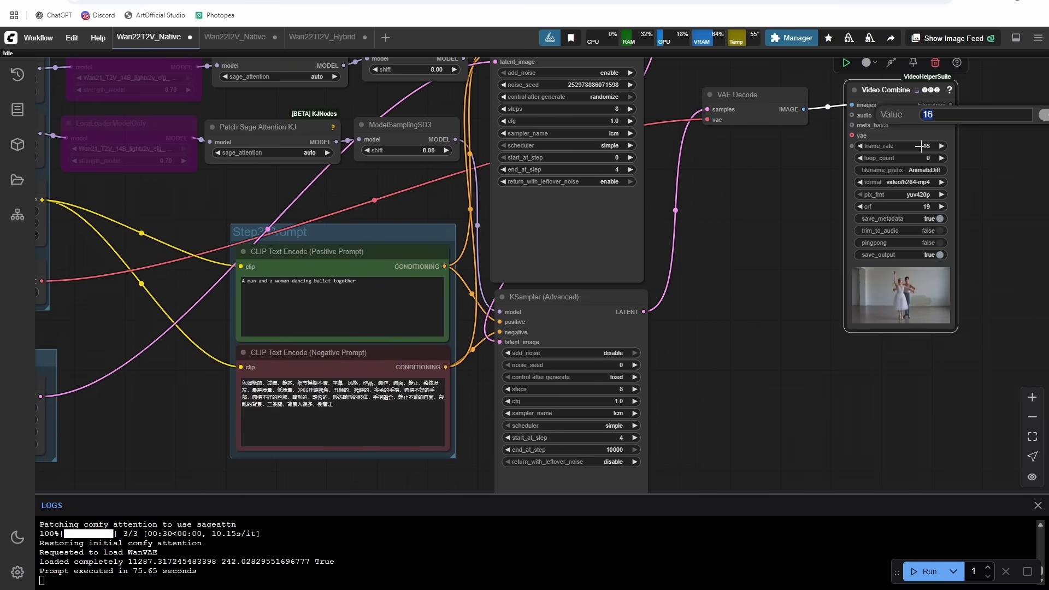
key("Return")
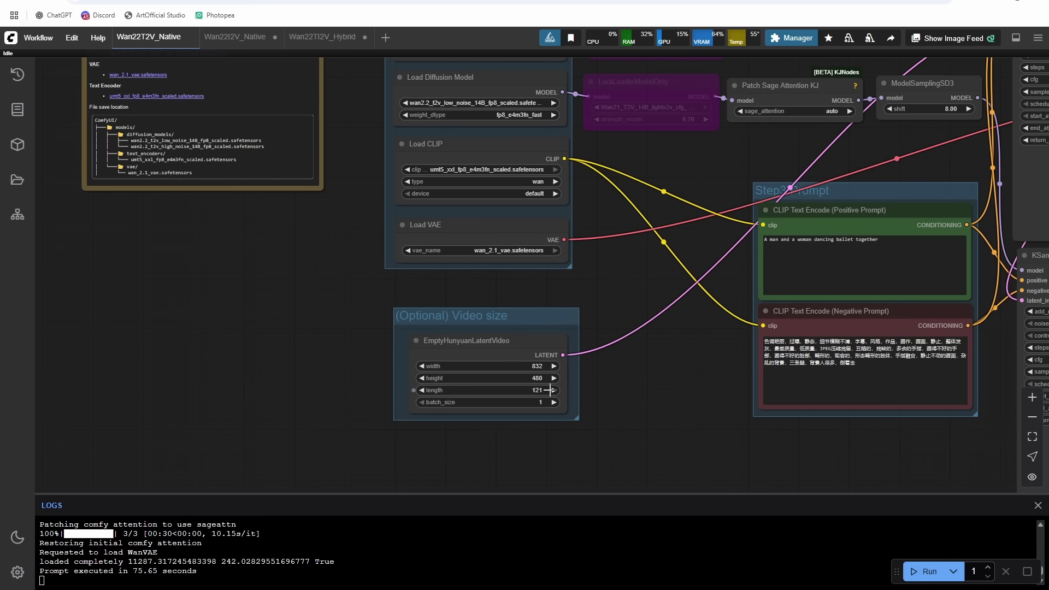
Step: Review the EmptyHunyuanLatentVideo size settings and the high-noise and low-noise Load Diffusion Model branches across the workflow
scroll(617, 398, "up", 1)
scroll(617, 398, "right", 1)
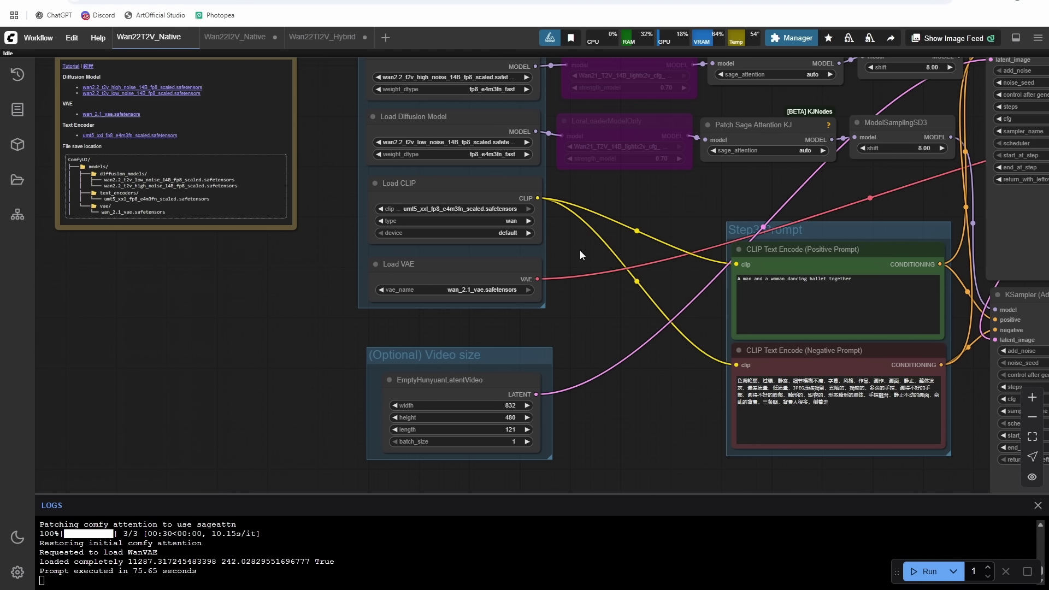
scroll(943, 285, "right", 10)
scroll(942, 285, "up", 2)
scroll(926, 284, "down", 3)
scroll(893, 284, "up", 1)
left_click_drag(920, 327, 877, 330)
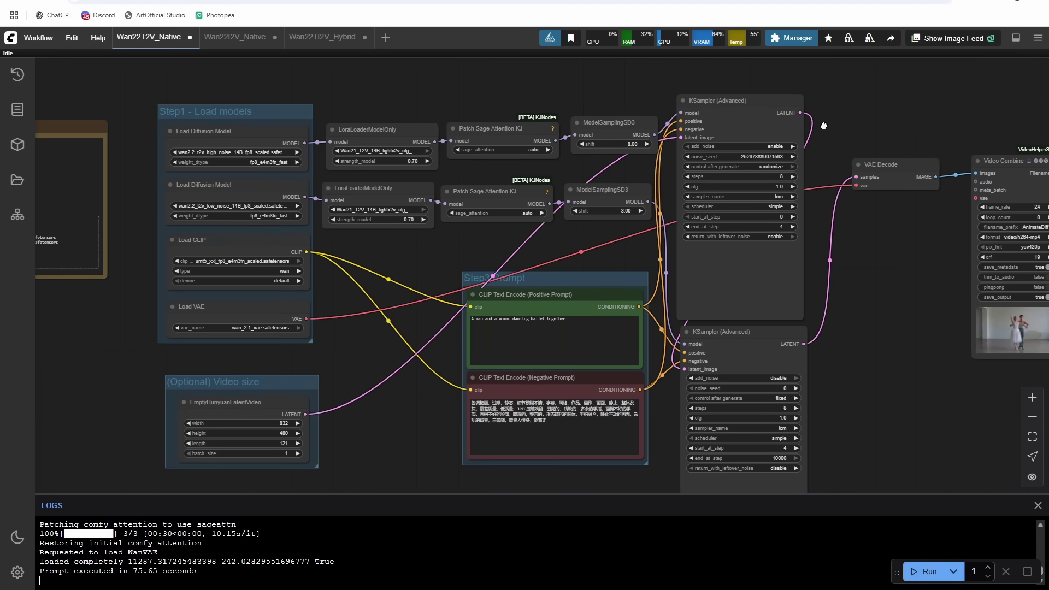
left_click_drag(822, 126, 817, 109)
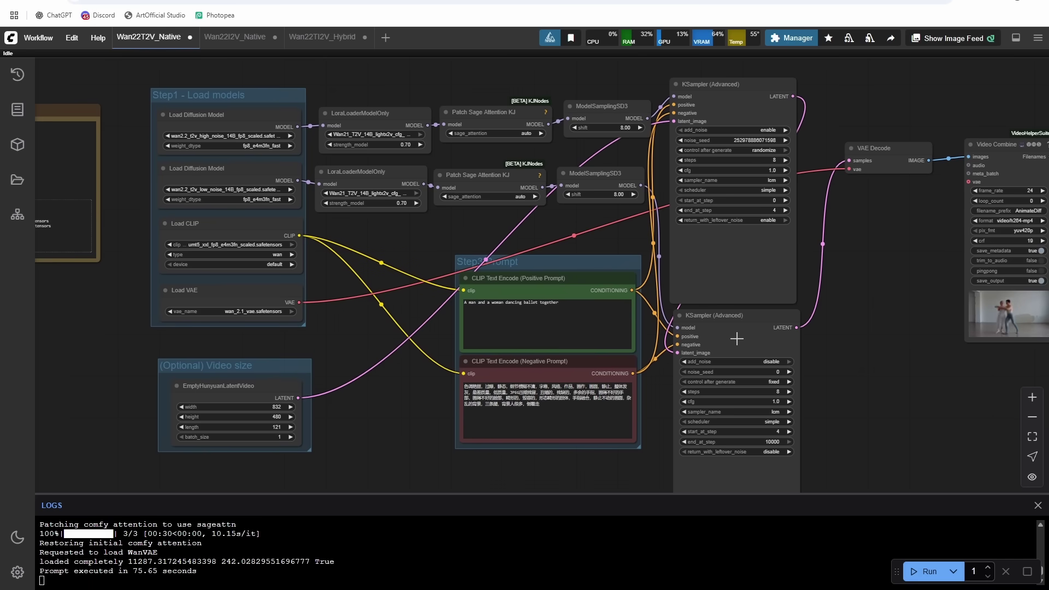
left_click_drag(409, 242, 634, 287)
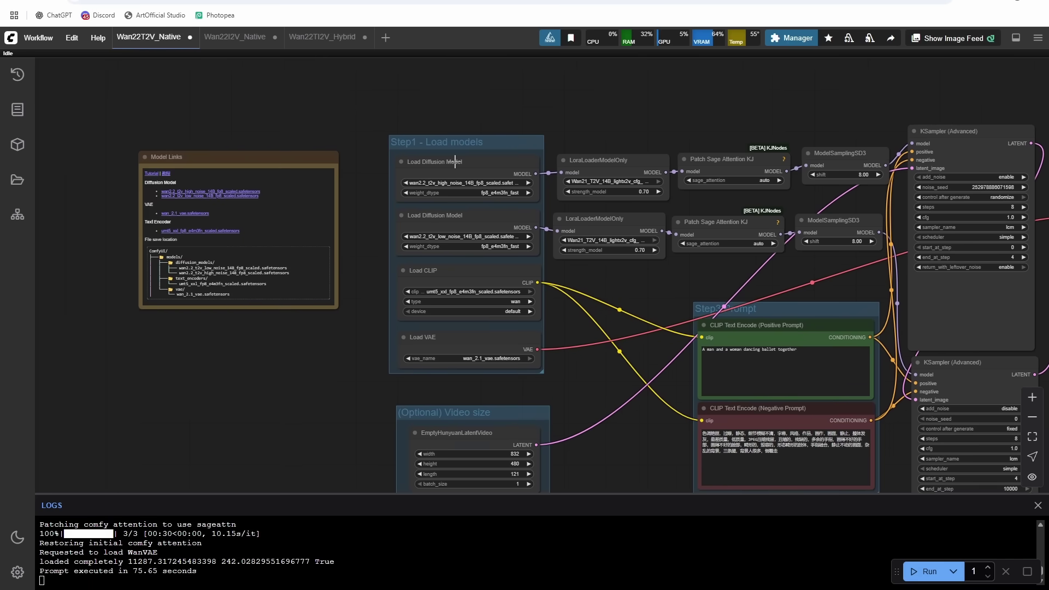
scroll(455, 161, "up", 3)
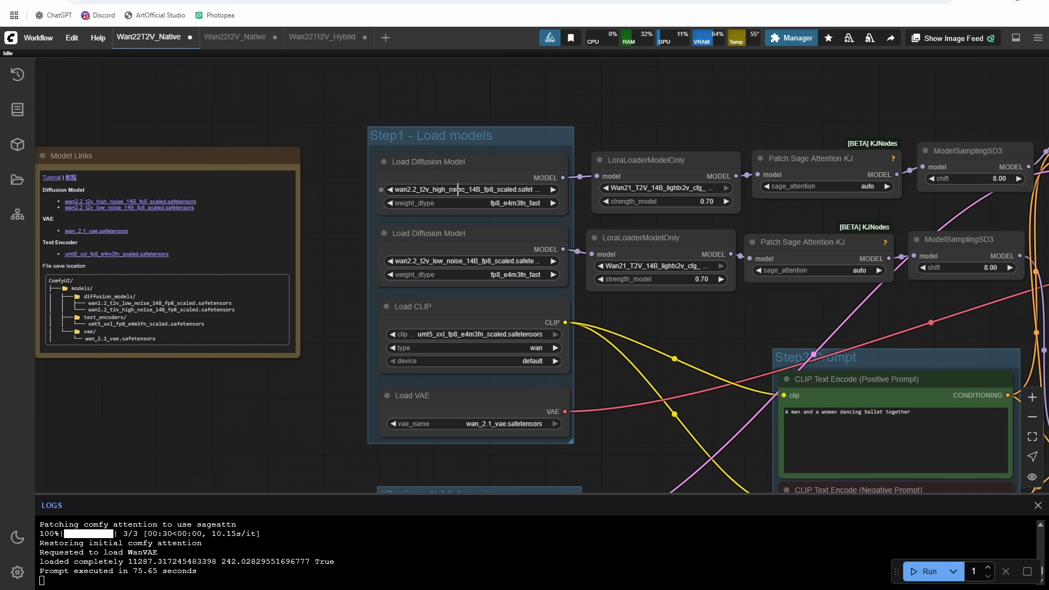
left_click_drag(778, 109, 629, 106)
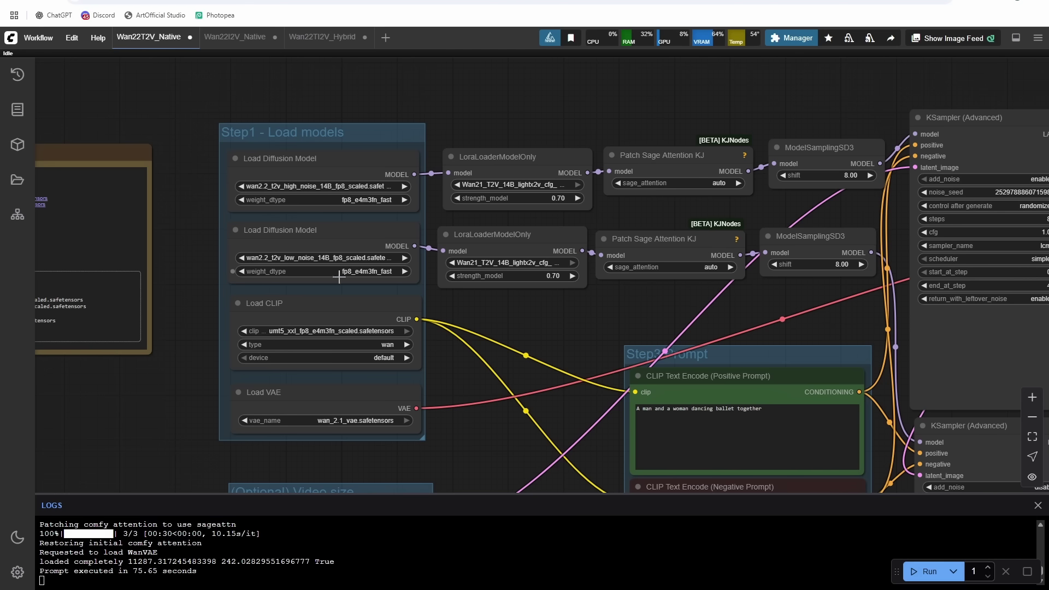
left_click_drag(575, 331, 364, 284)
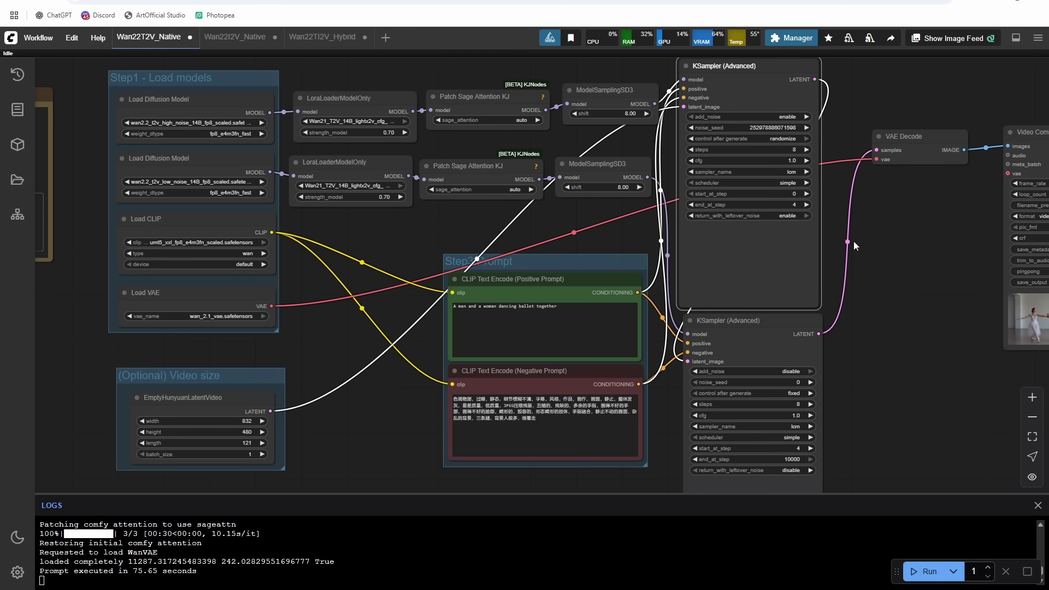
Step: Compare the settings and connections of the two KSampler (Advanced) nodes, following the output through VAE Decode to Video Combine
left_click_drag(855, 245, 860, 213)
left_click(754, 300)
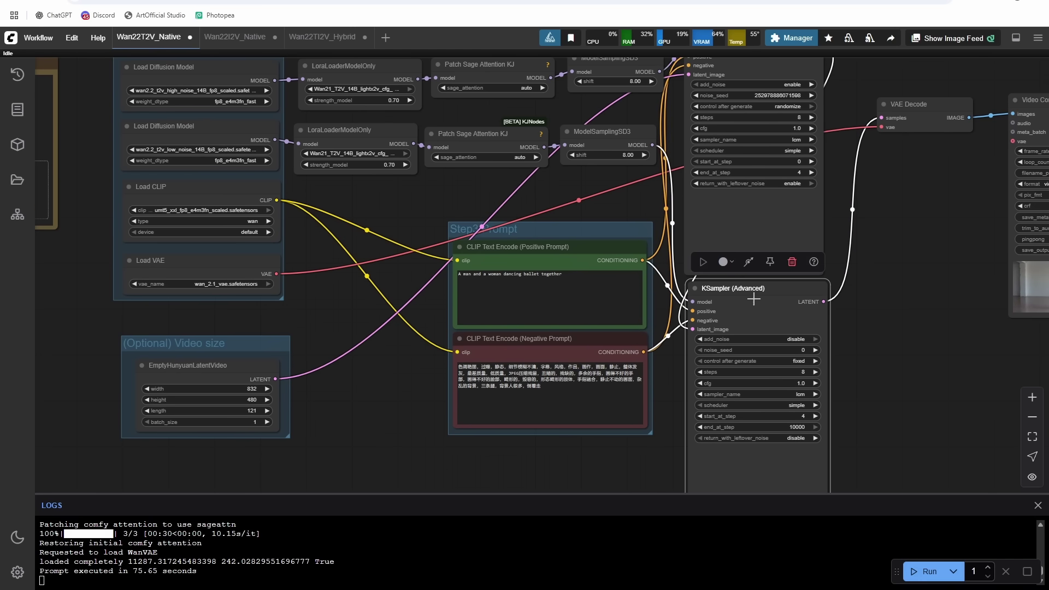
left_click_drag(922, 360, 920, 340)
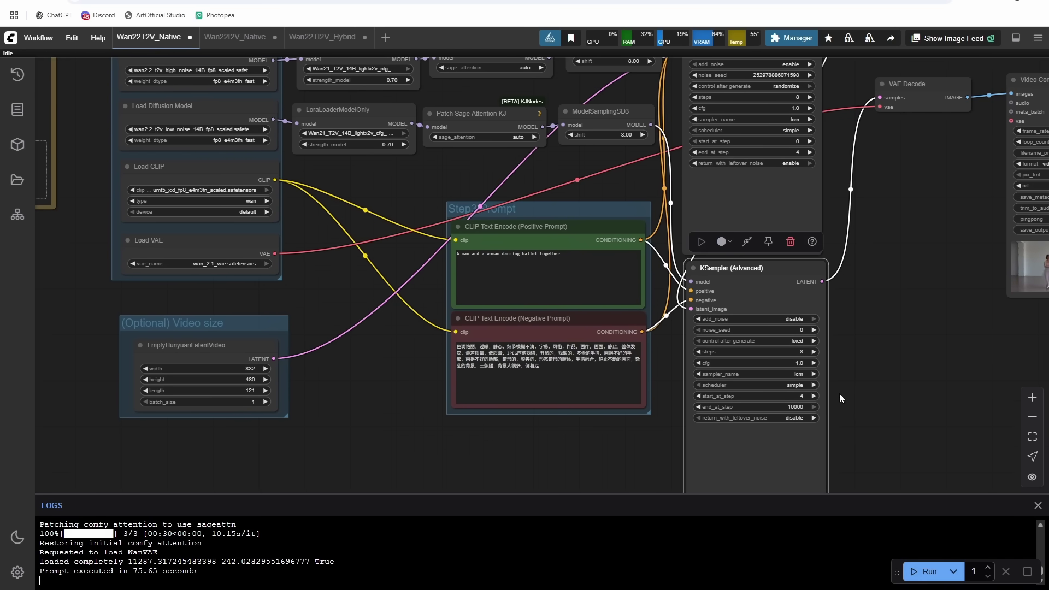
left_click_drag(851, 365, 872, 421)
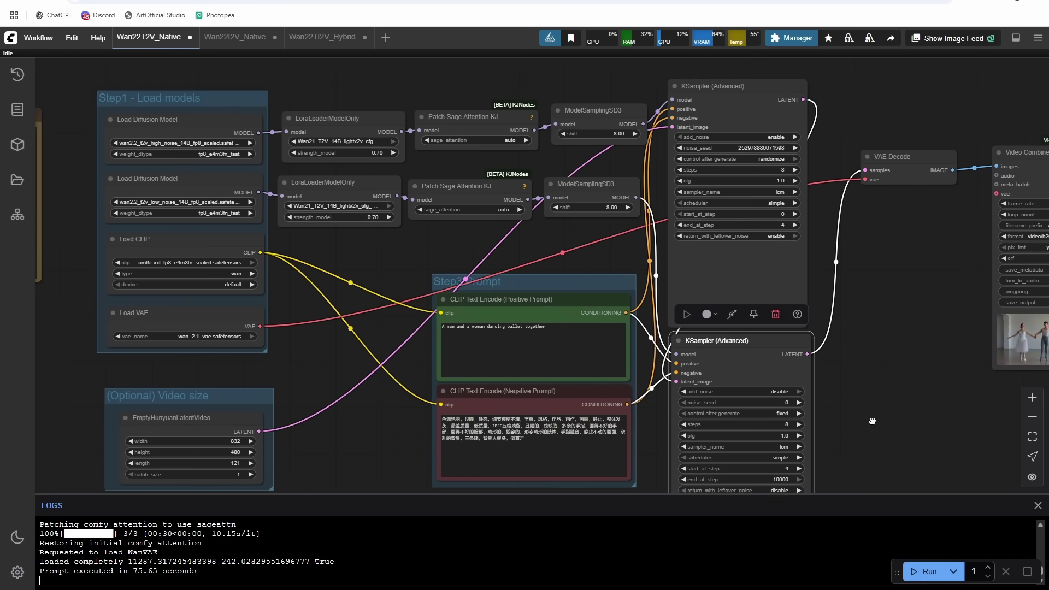
left_click(753, 96)
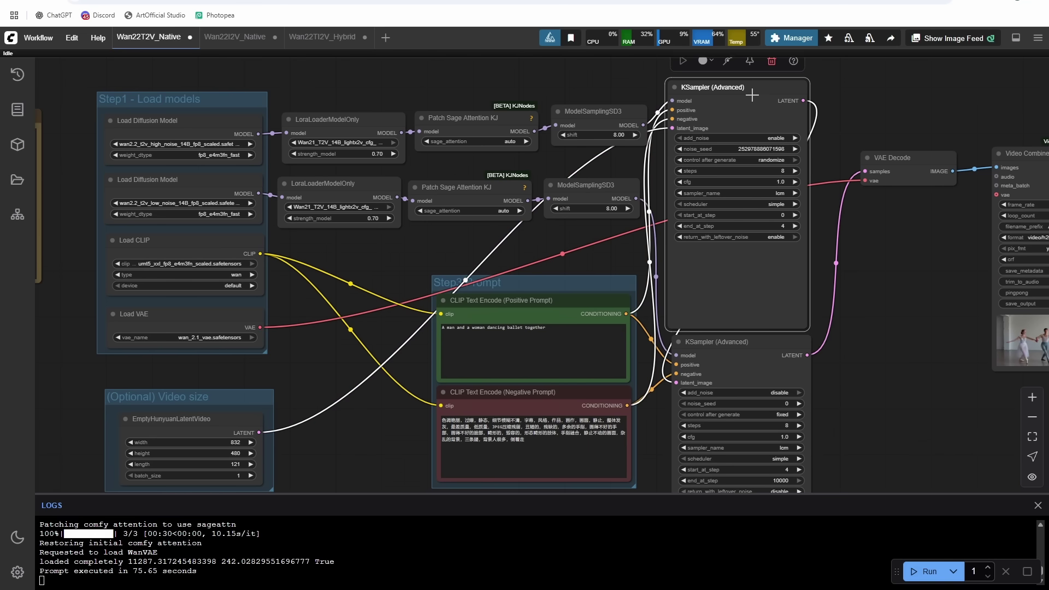
left_click_drag(935, 443, 957, 322)
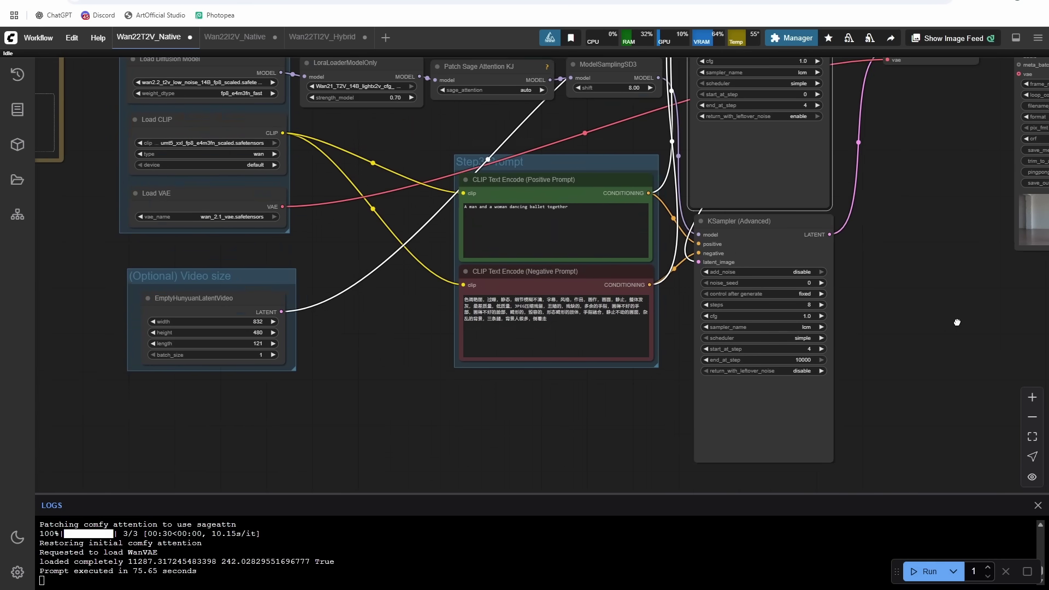
left_click(800, 227)
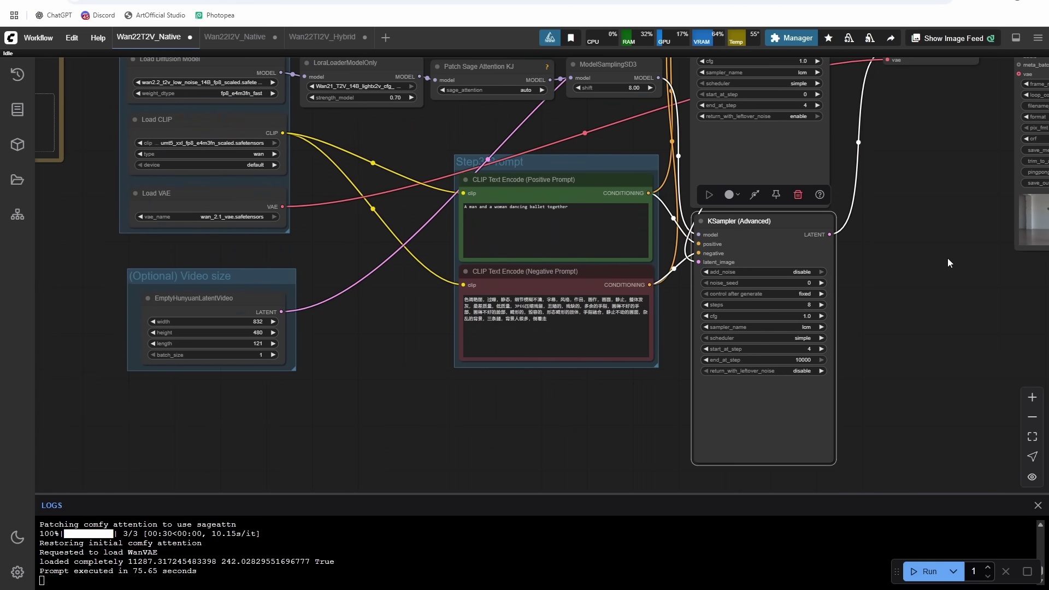
left_click_drag(948, 259, 772, 313)
left_click_drag(778, 179, 772, 258)
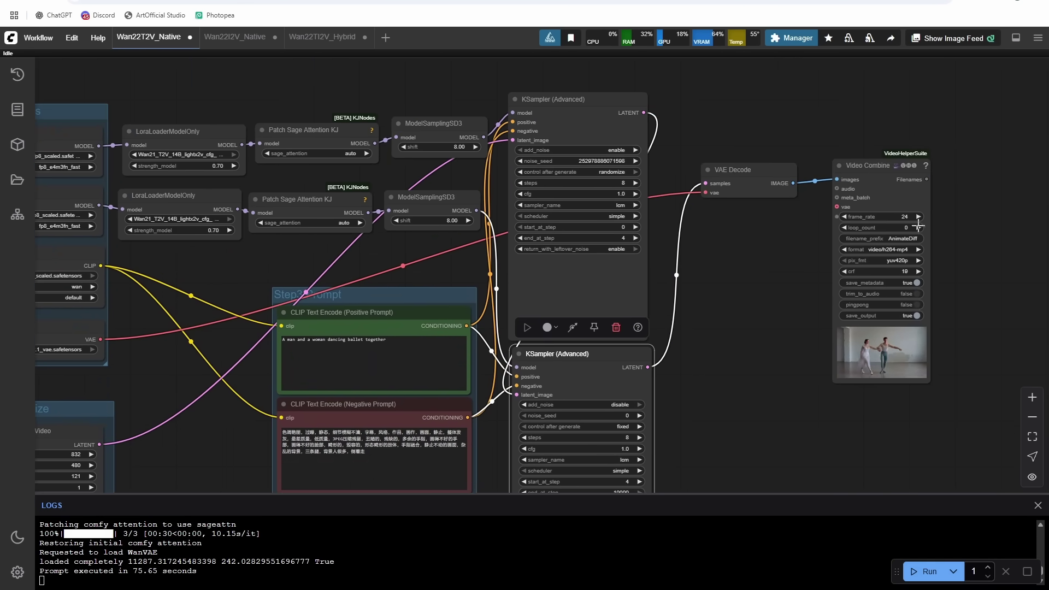
Step: Replace the positive prompt with "A blue alien sitting in his control room on his ufo" and run the workflow
left_click_drag(718, 377, 894, 297)
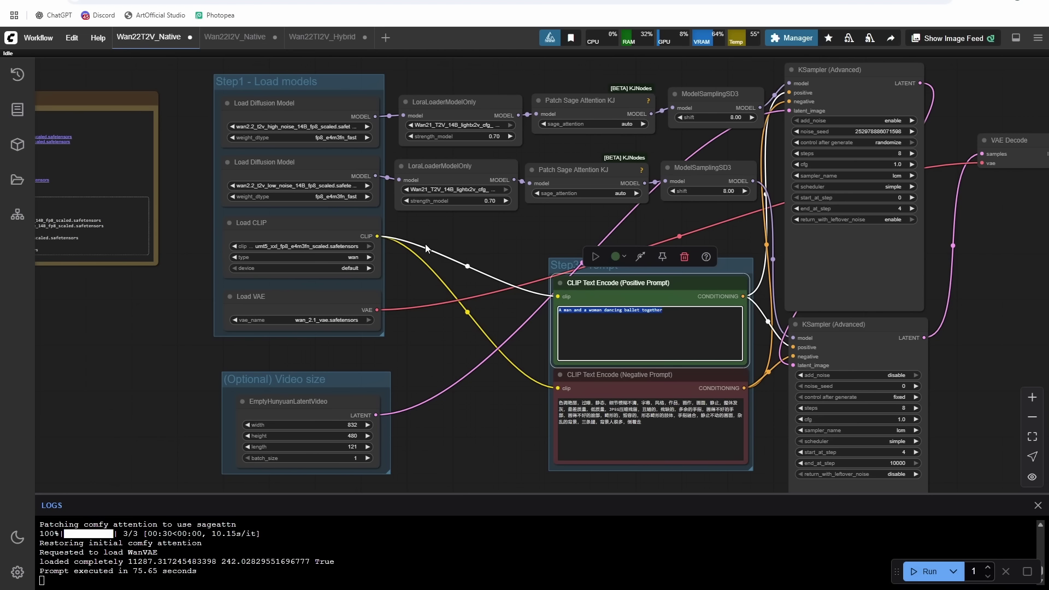
key("shift")
type("A blue alien sitting in his control room on his ufo")
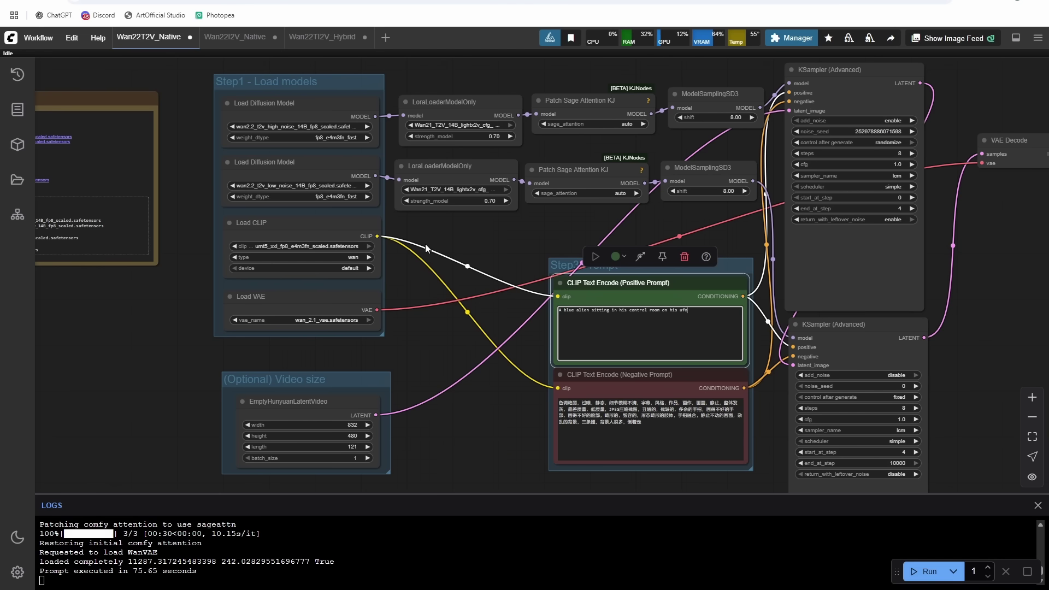
key("ctrl+Return")
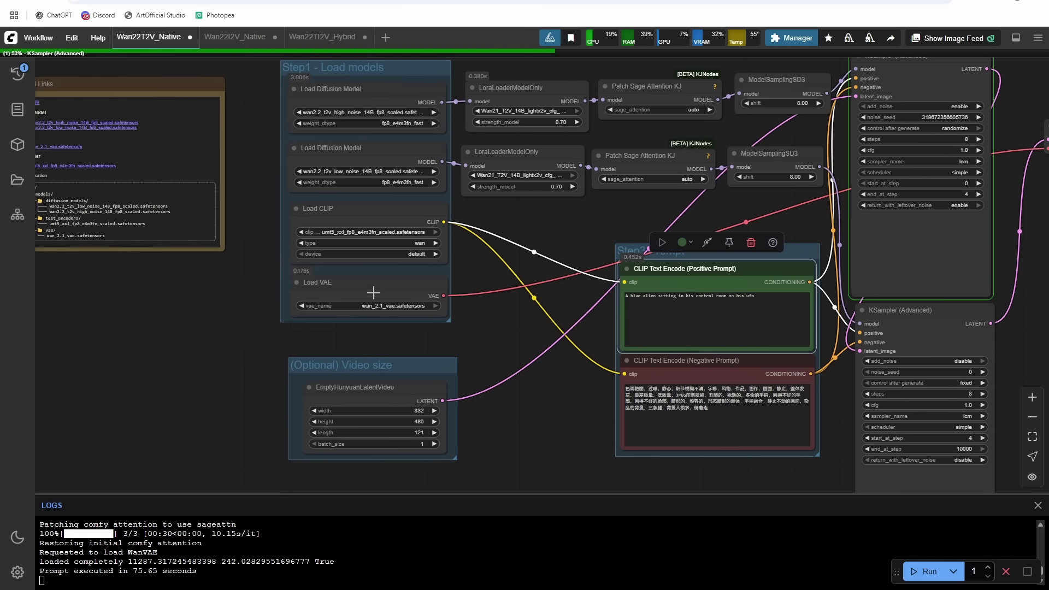
left_click(363, 290)
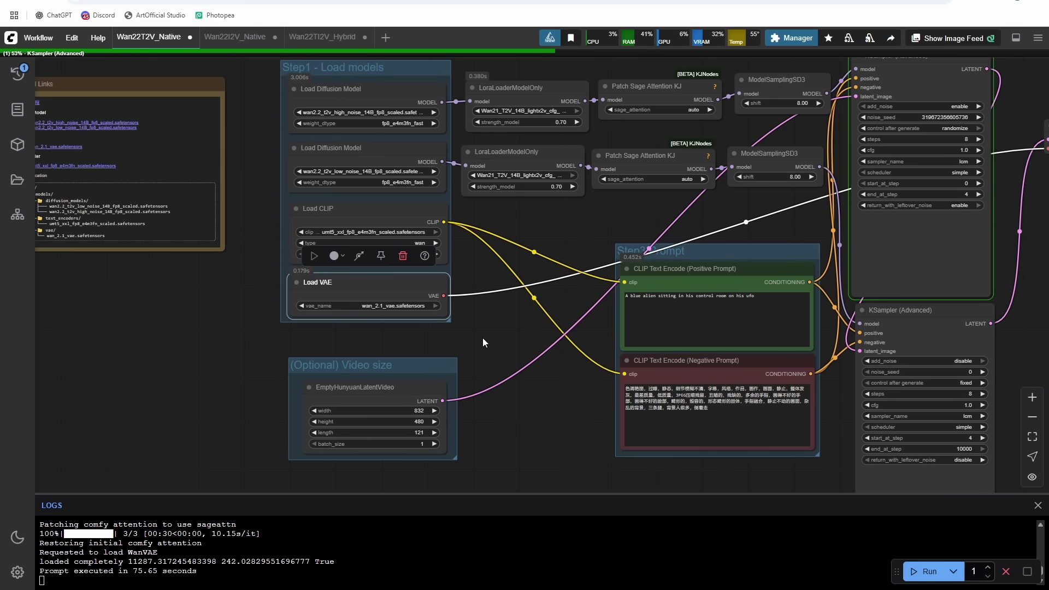
left_click_drag(480, 349, 533, 350)
left_click(529, 352)
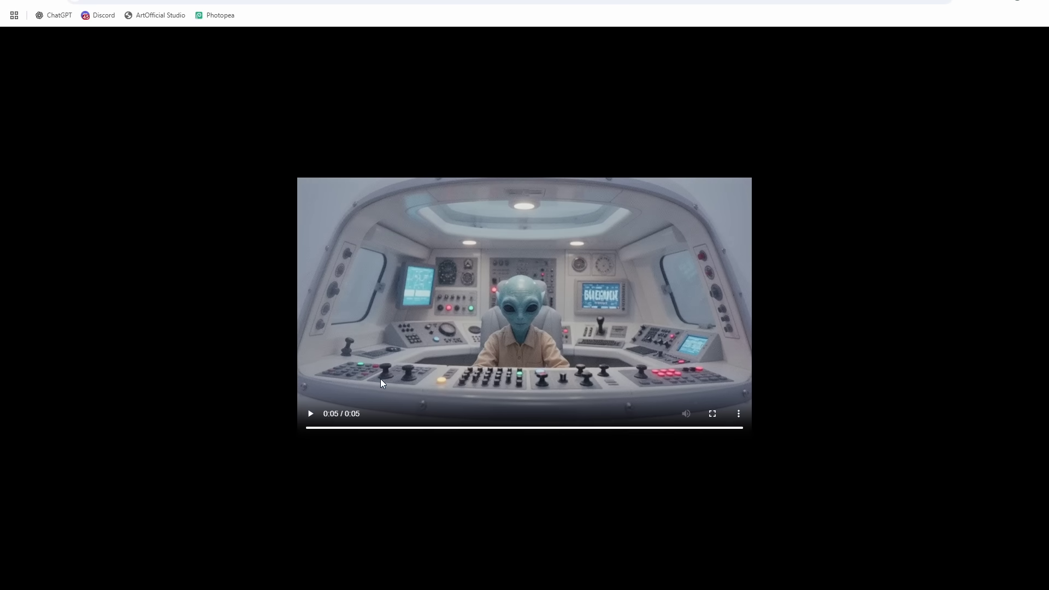
Step: Play back the generated blue alien video and review its motion and quality
left_click(310, 414)
left_click(310, 414)
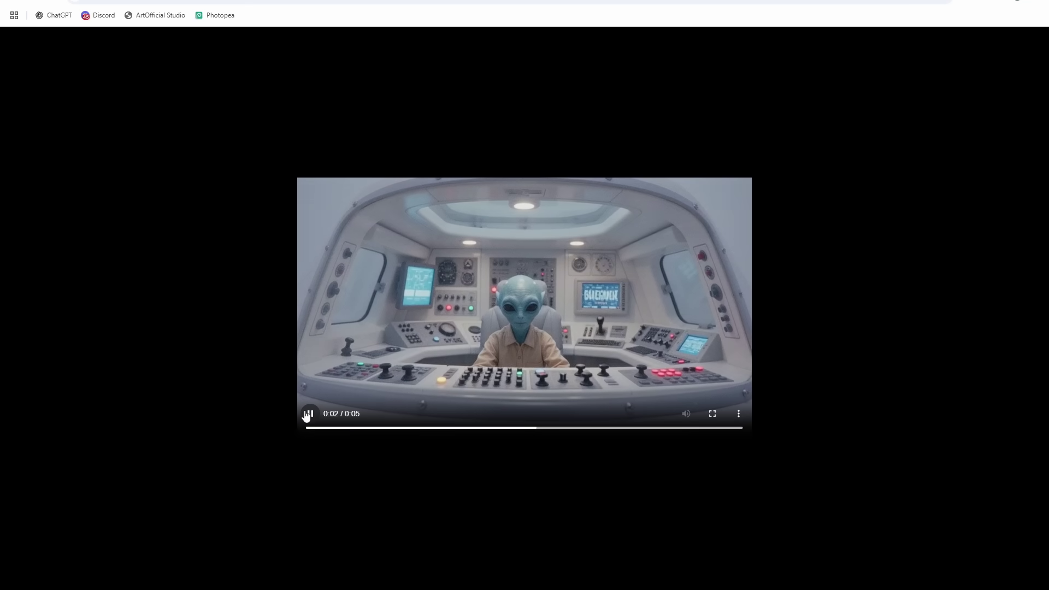
left_click(307, 415)
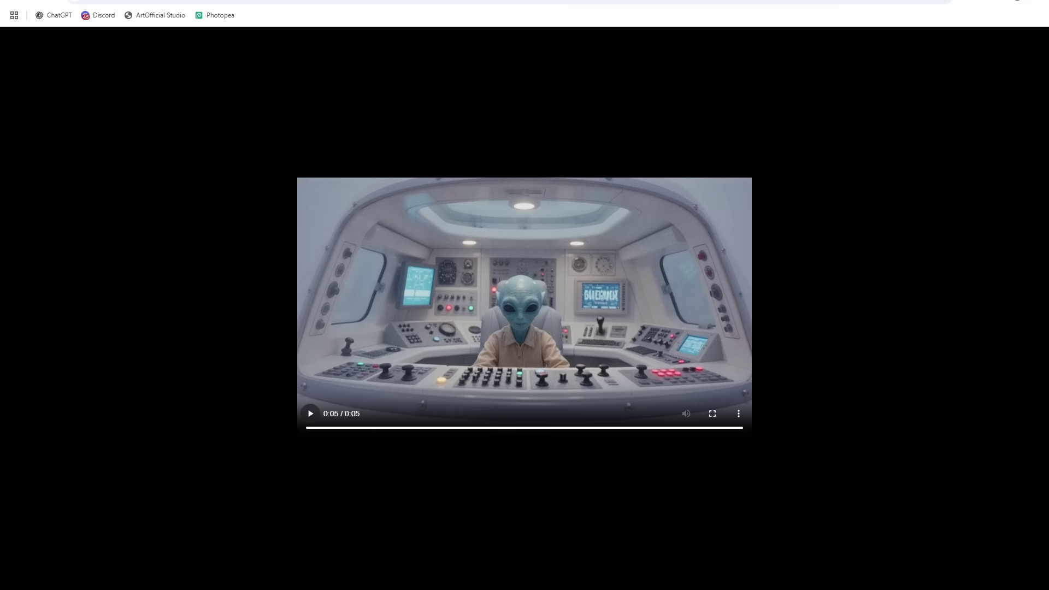
Step: Return to the Wan22T2V_Native workflow and bypass both LoraLoaderModelOnly nodes
left_click(274, 0)
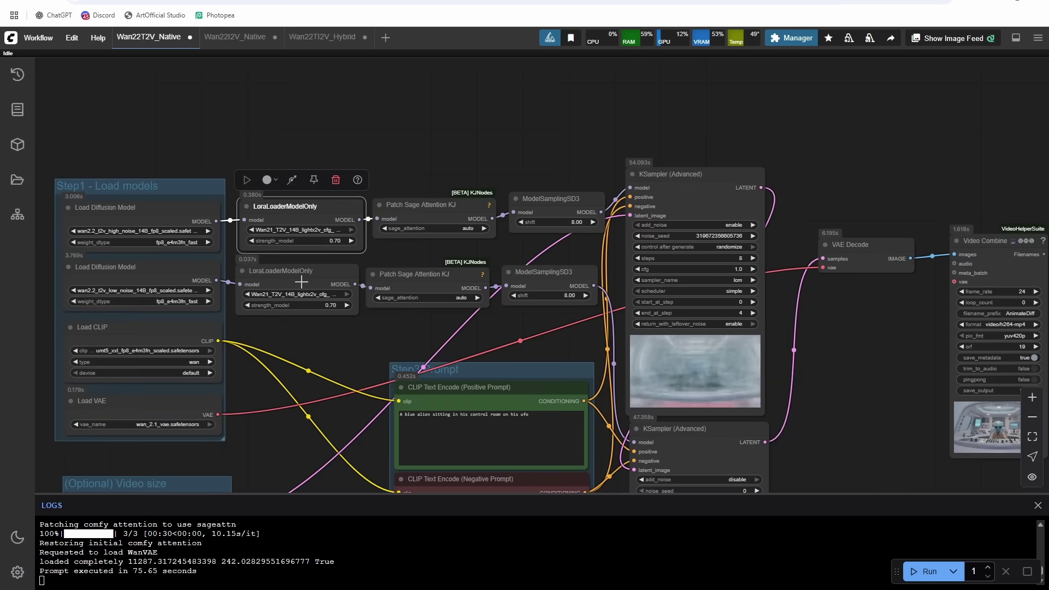
left_click(299, 277, "ctrl")
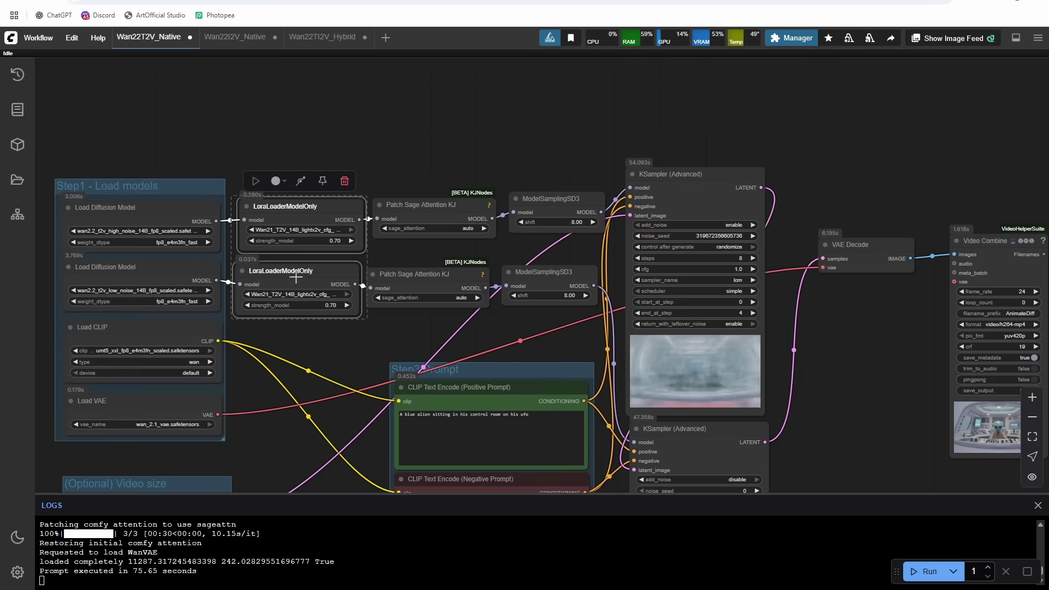
left_click(300, 181)
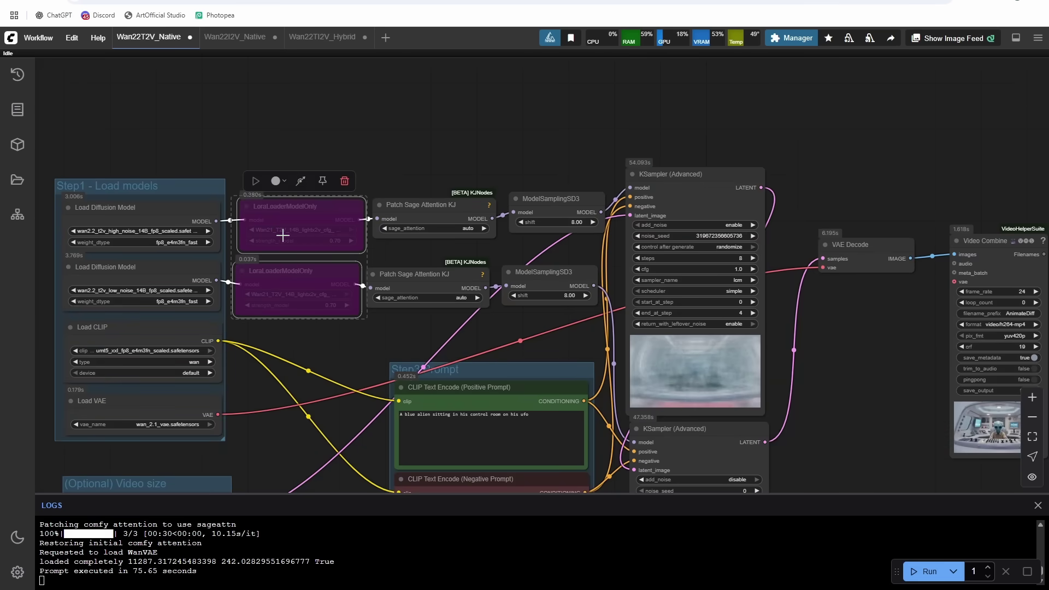
Step: In the first KSampler (Advanced), set steps to 20 and cfg to 3.5
scroll(478, 162, "up", 5)
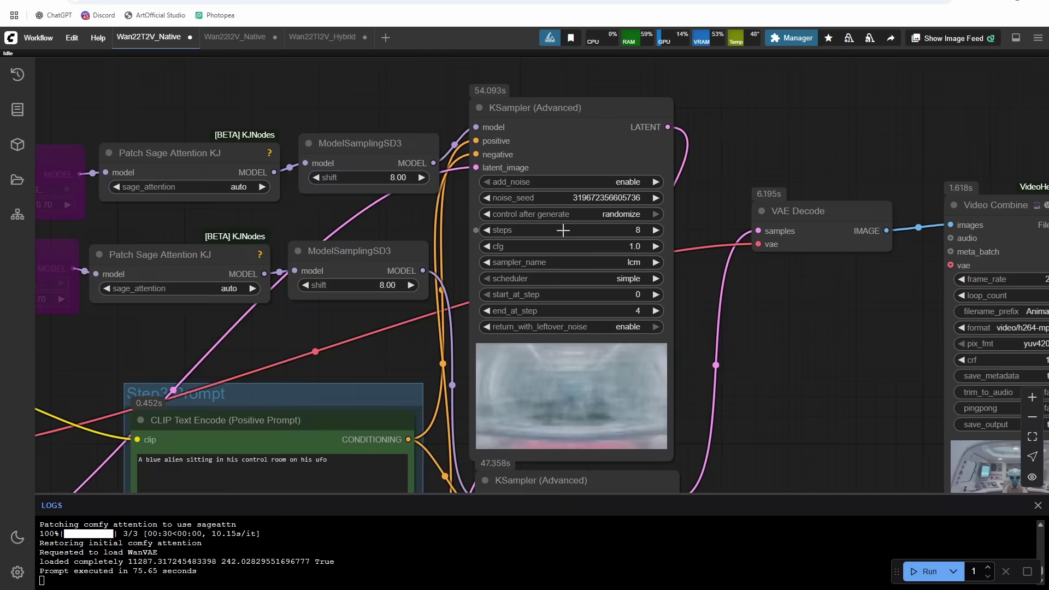
scroll(500, 236, "down", 5)
left_click_drag(287, 156, 376, 137)
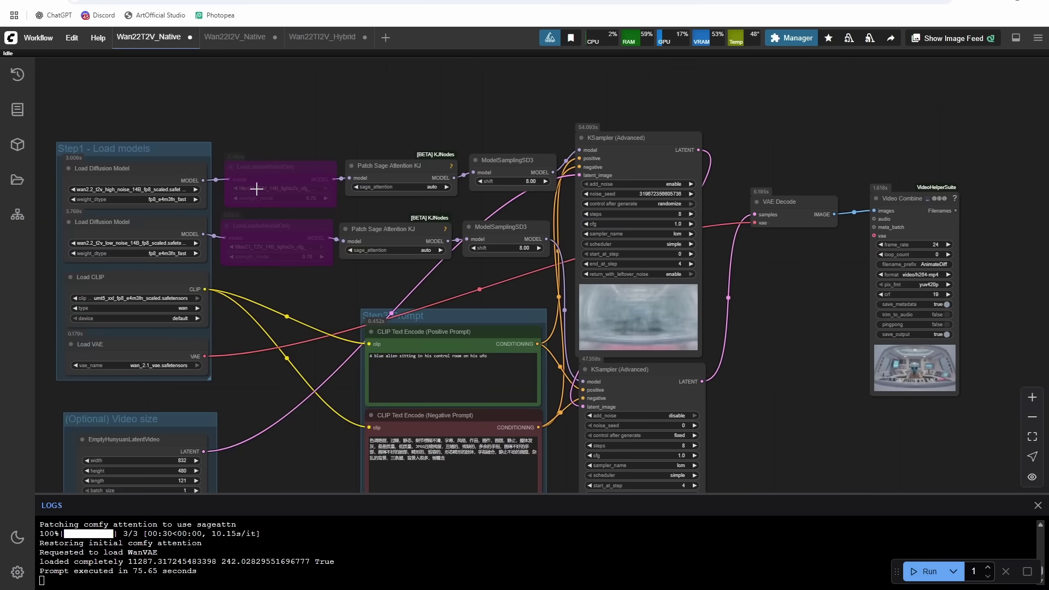
scroll(664, 234, "up", 3)
left_click(666, 216)
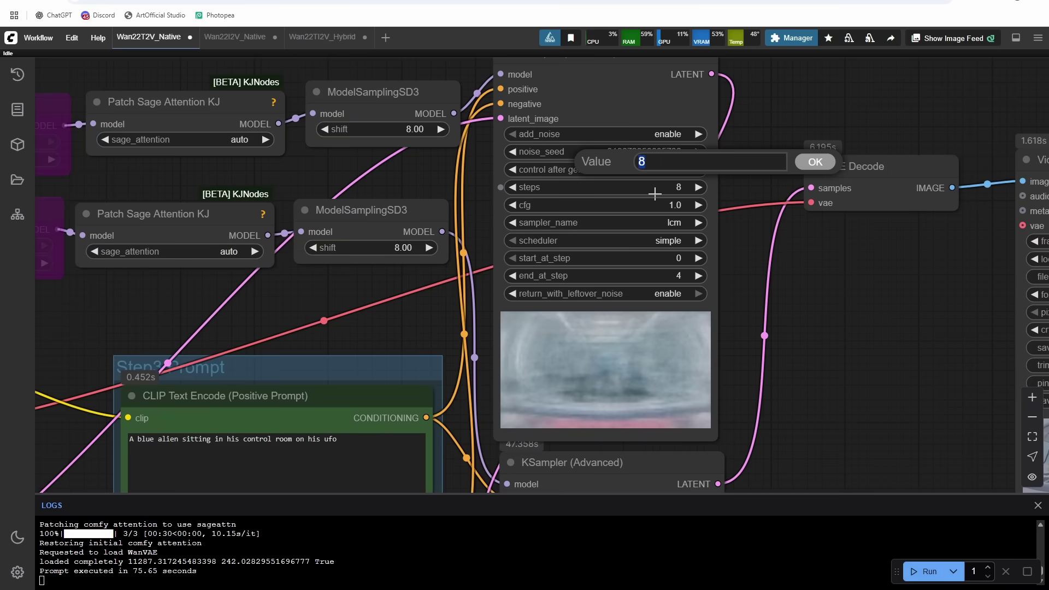
type("20")
key("Return")
left_click(667, 203)
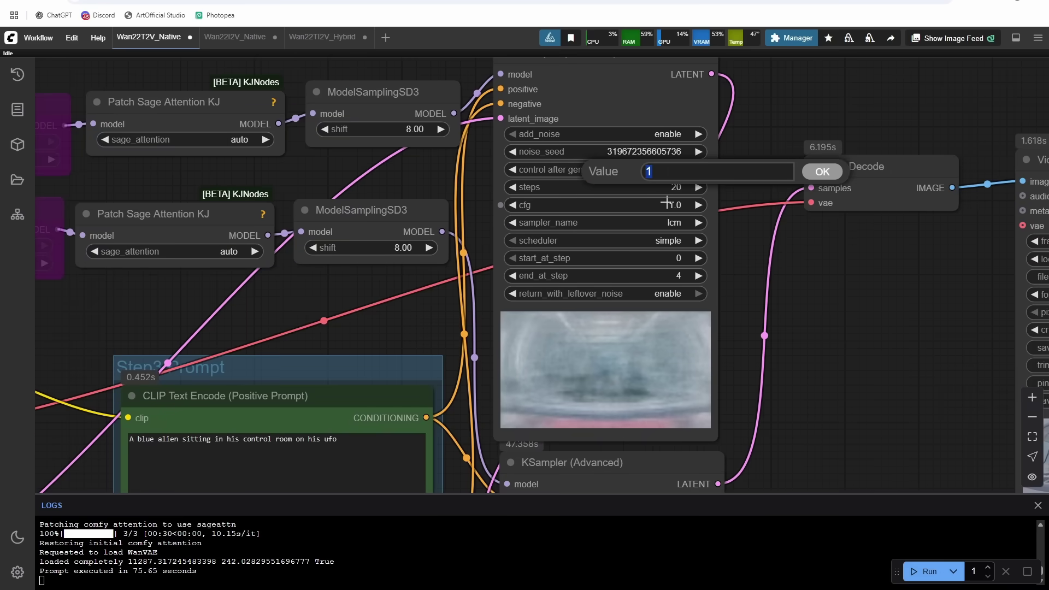
type("3.5")
key("Return")
Step: Switch the first KSampler (Advanced) to the uni_pc sampler and set its end_at_step to 10
left_click(677, 224)
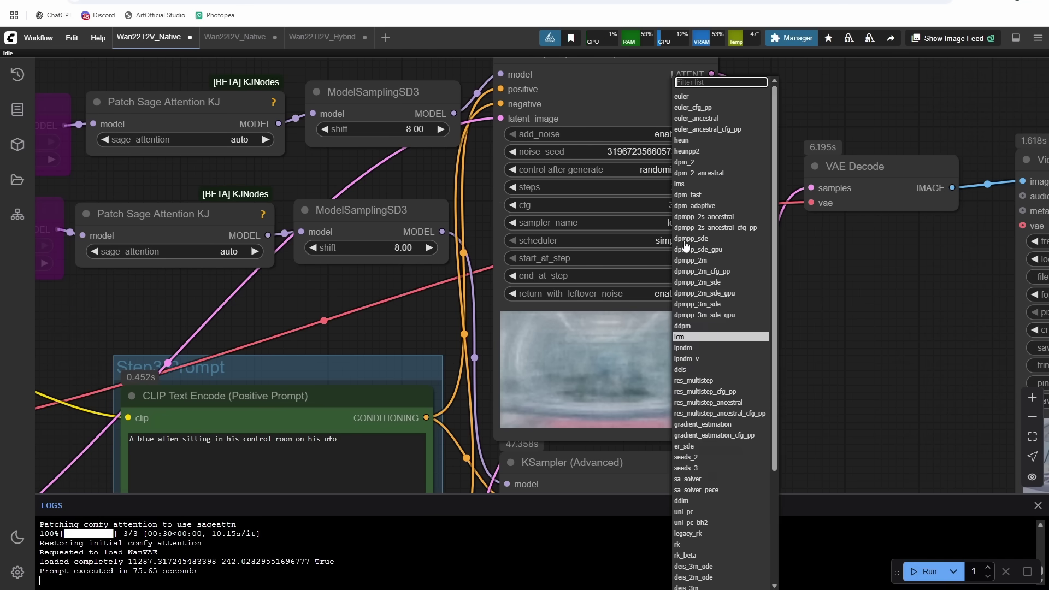
left_click(683, 512)
scroll(779, 361, "down", 3)
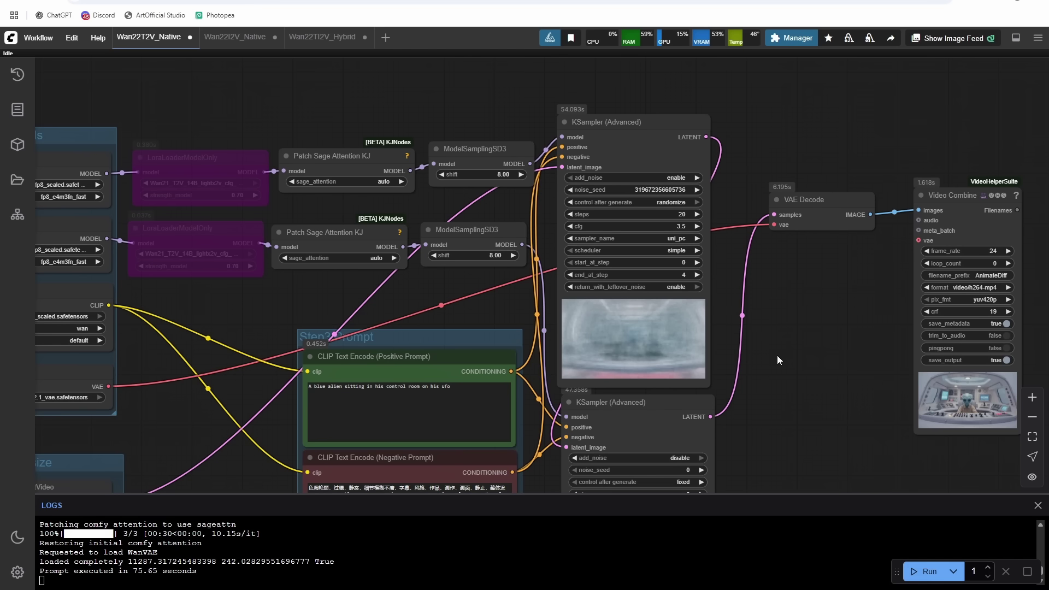
left_click_drag(779, 360, 807, 312)
left_click(711, 226)
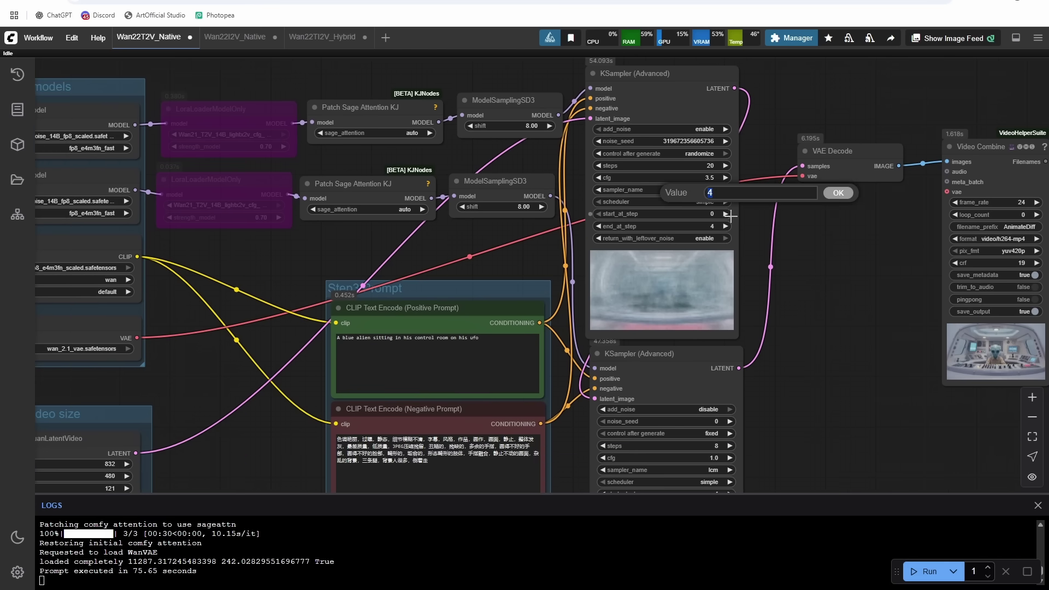
type("10")
key("Return")
Step: In the second KSampler (Advanced), set steps to 20 and cfg to 3.5
left_click_drag(782, 344, 806, 218)
left_click_drag(798, 335, 796, 390)
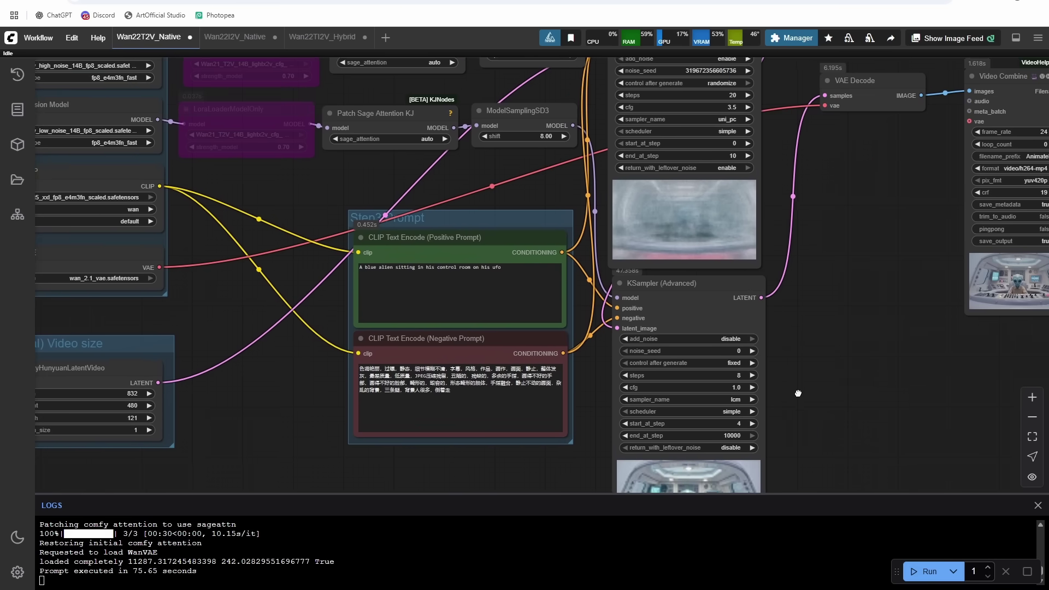
left_click(734, 375)
type("20")
key("Return")
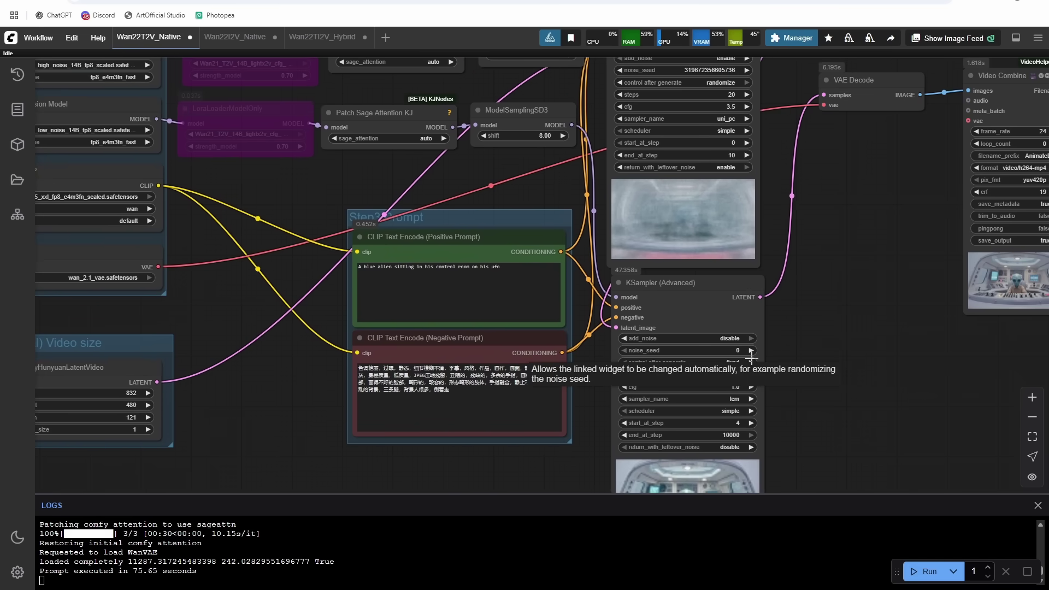
left_click(723, 386)
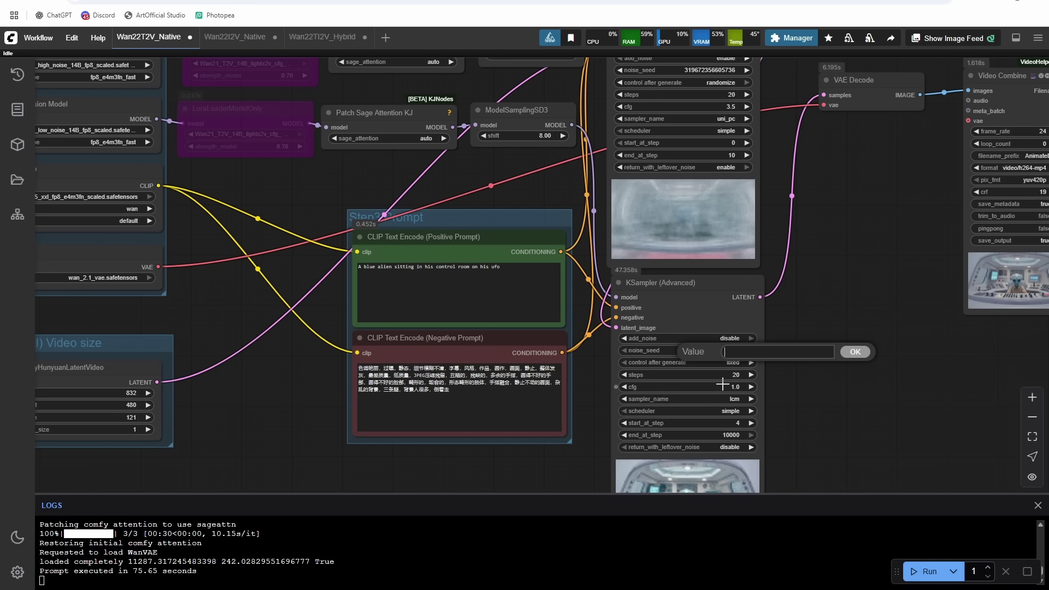
Step: Switch the second KSampler (Advanced) to the uni_pc sampler and set its start_at_step to 10
left_click(724, 399)
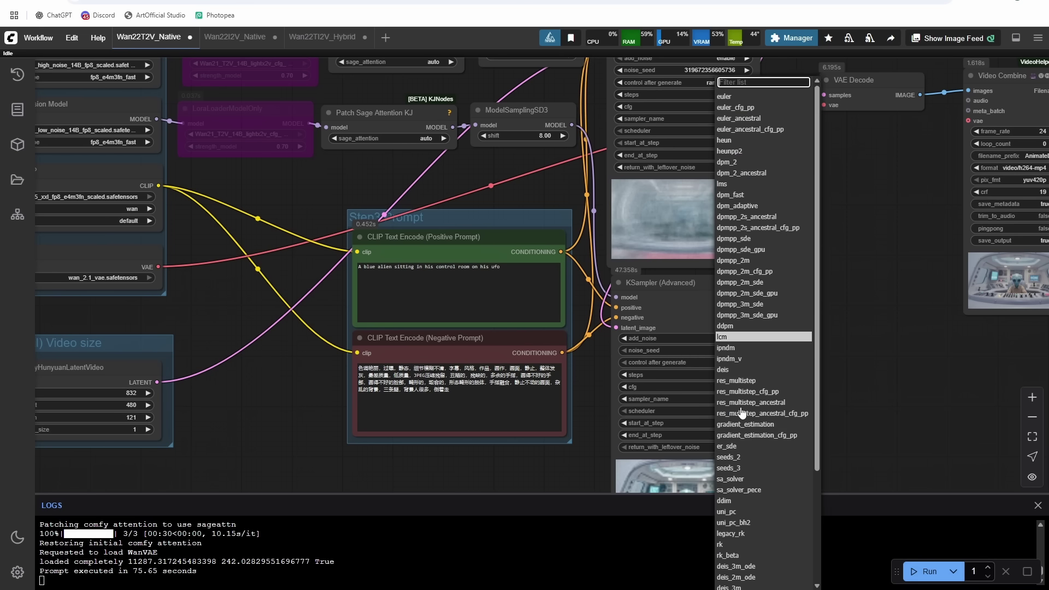
type("uni")
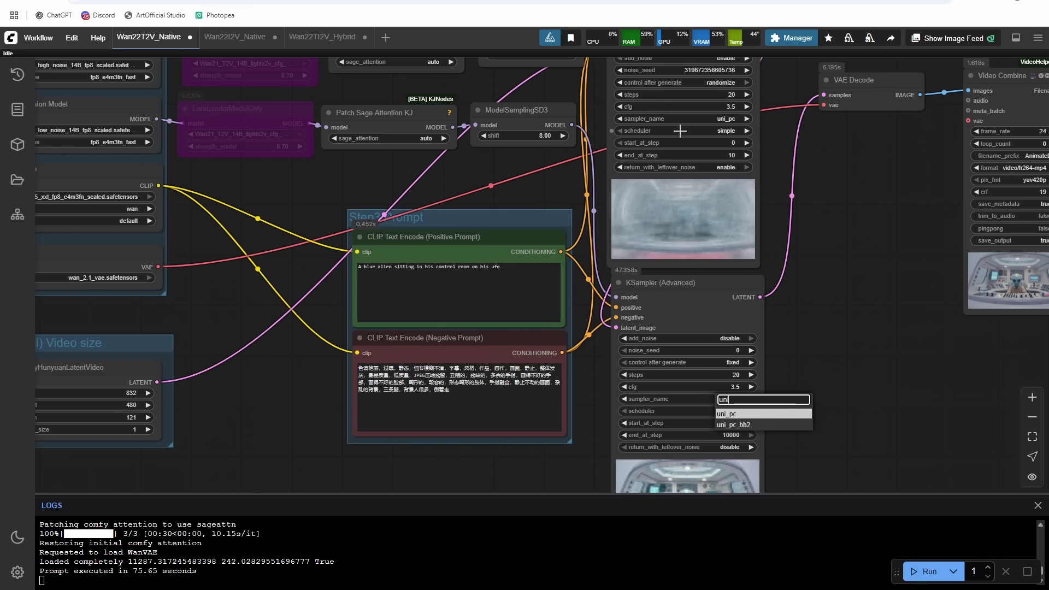
left_click(726, 414)
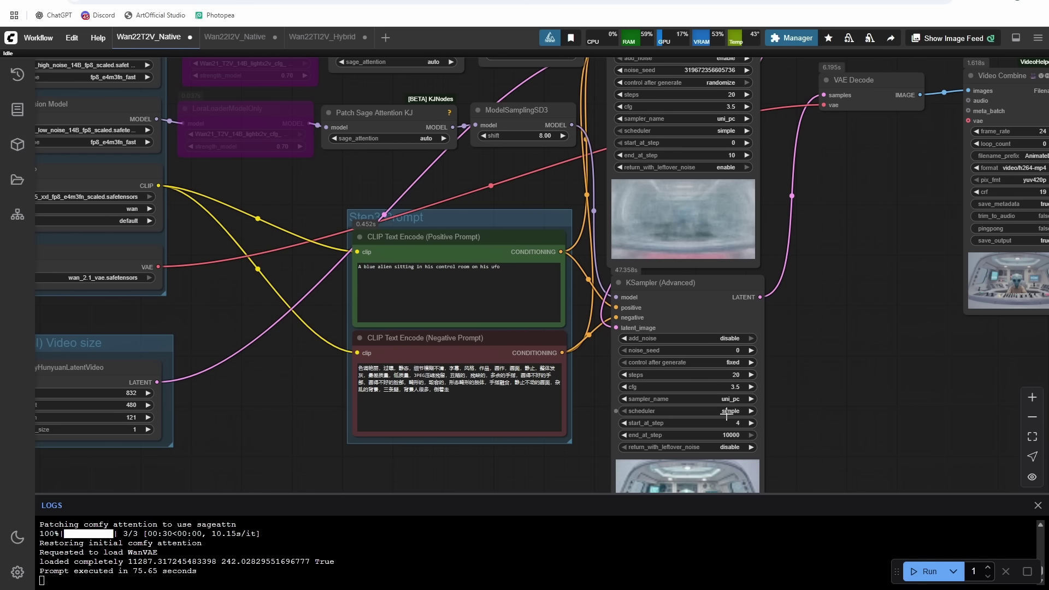
left_click(726, 425)
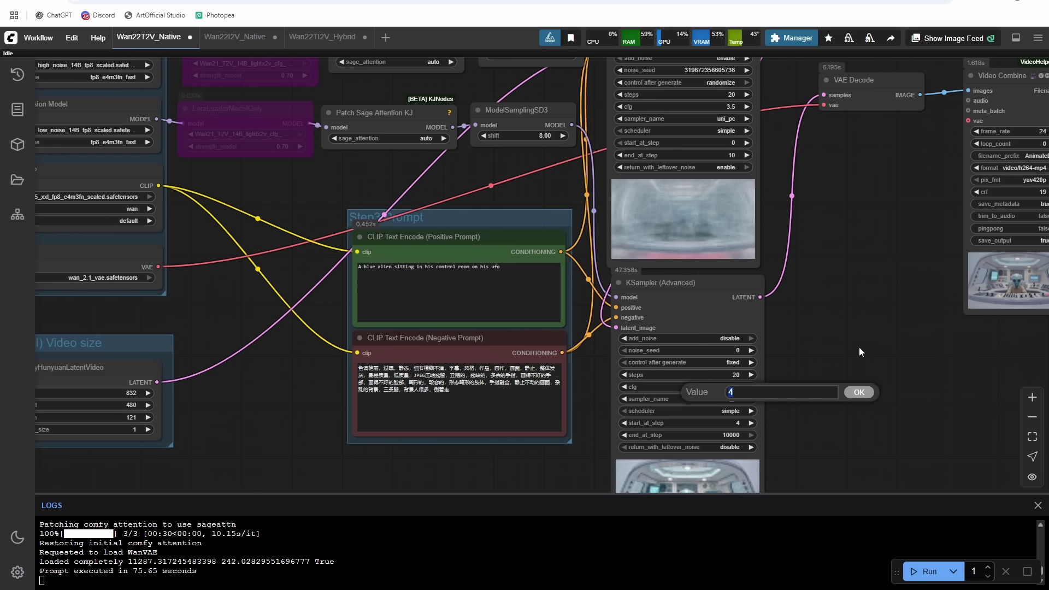
type("10")
key("Return")
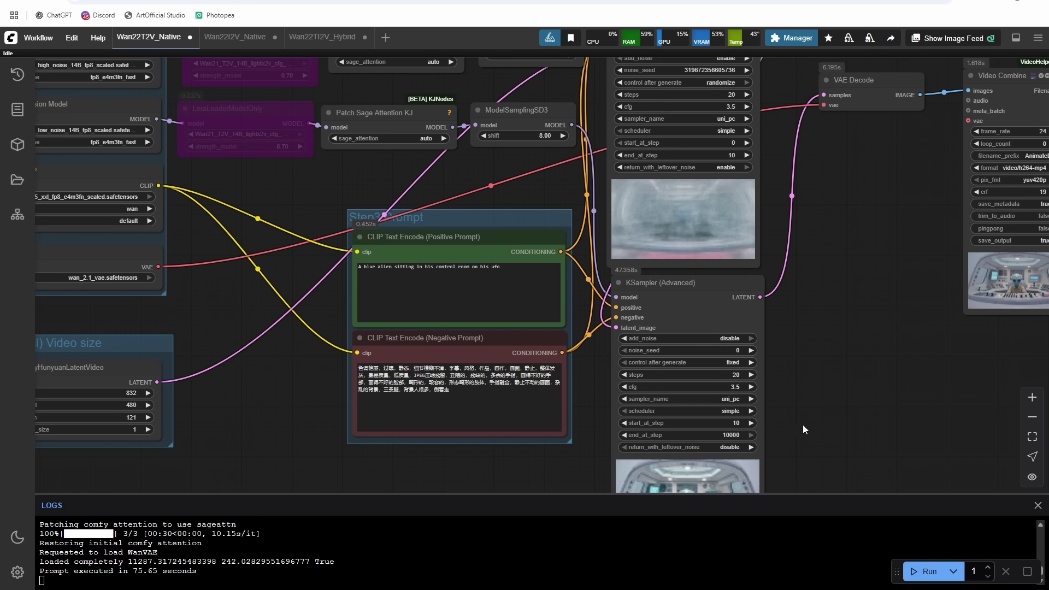
Step: Switch to the Wan22I2V_Native workflow and examine the start image in its Load Image node
scroll(747, 363, "down", 3)
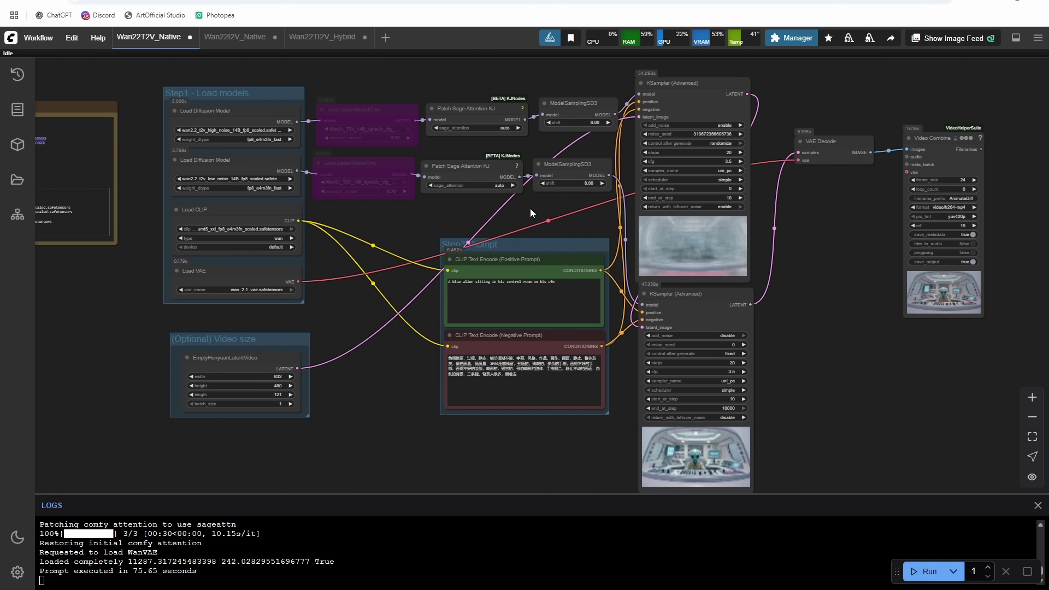
left_click(228, 39)
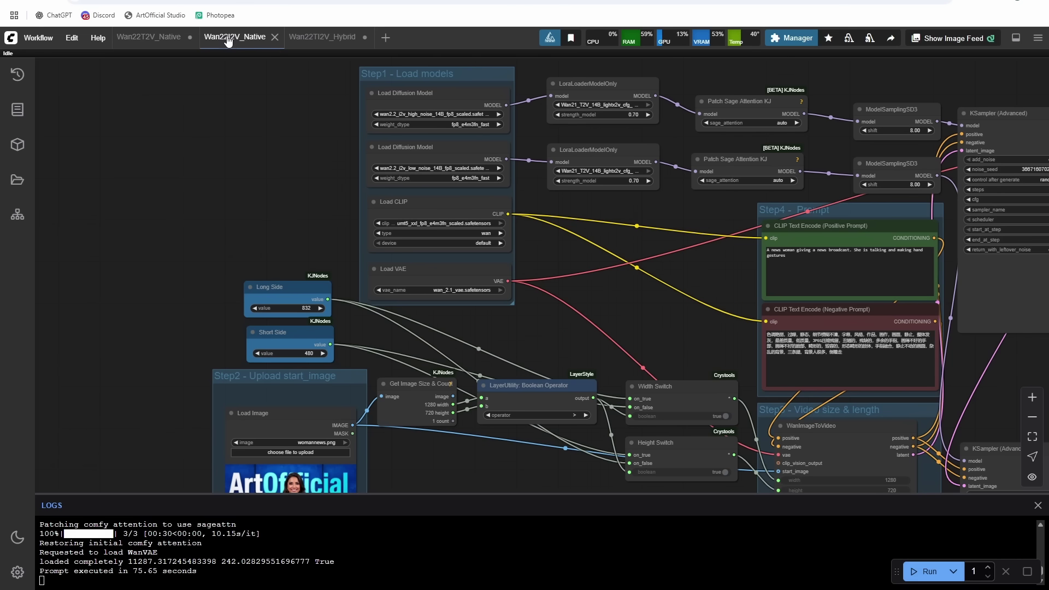
left_click_drag(534, 334, 608, 205)
scroll(609, 205, "down", 1)
scroll(459, 377, "up", 6)
left_click_drag(441, 386, 634, 320)
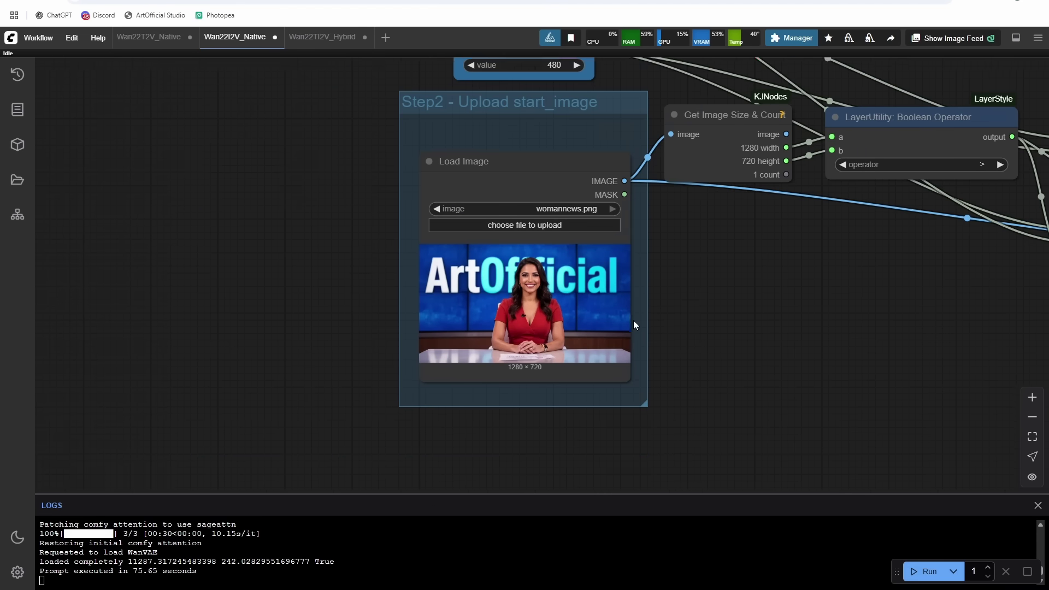
scroll(601, 323, "up", 2)
scroll(446, 257, "up", 2)
scroll(446, 257, "down", 3)
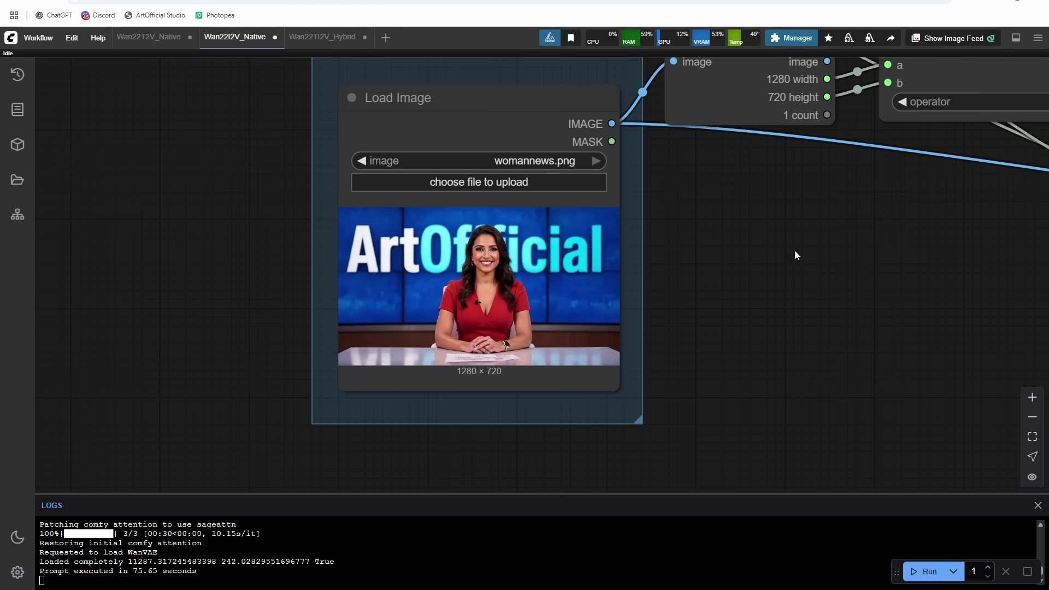
Step: Examine how Get Image Size & Count, the Boolean Operator and the Width and Height Switch nodes feed the WanImageToVideo dimensions
left_click_drag(842, 235, 643, 414)
scroll(650, 410, "down", 5)
left_click_drag(798, 202, 859, 115)
scroll(596, 348, "up", 5)
left_click_drag(835, 309, 434, 313)
scroll(434, 313, "down", 5)
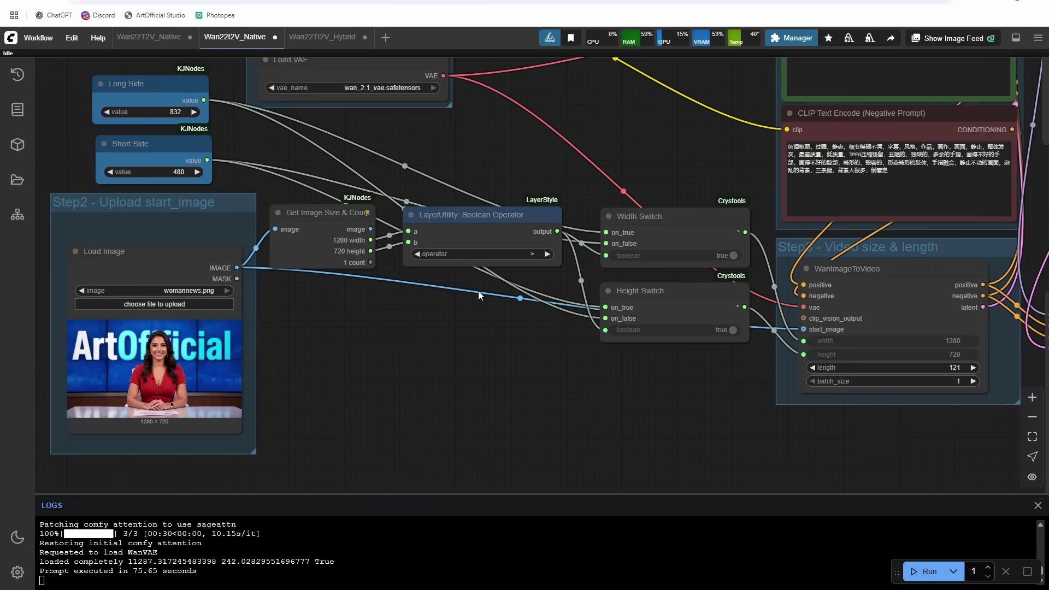
left_click_drag(268, 186, 756, 369)
left_click(553, 402)
left_click_drag(335, 377, 464, 362)
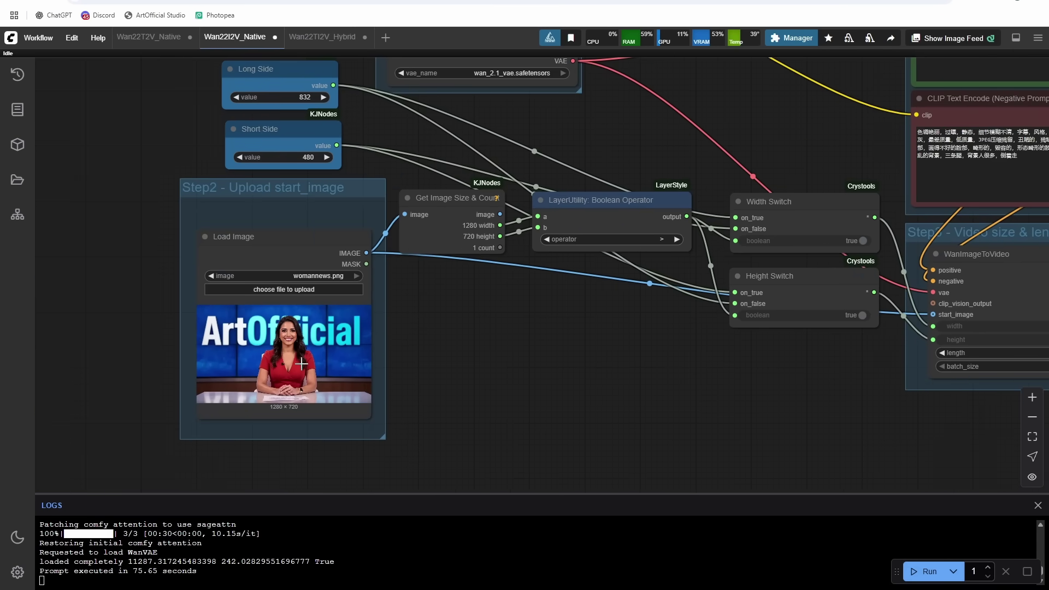
left_click_drag(511, 343, 484, 395)
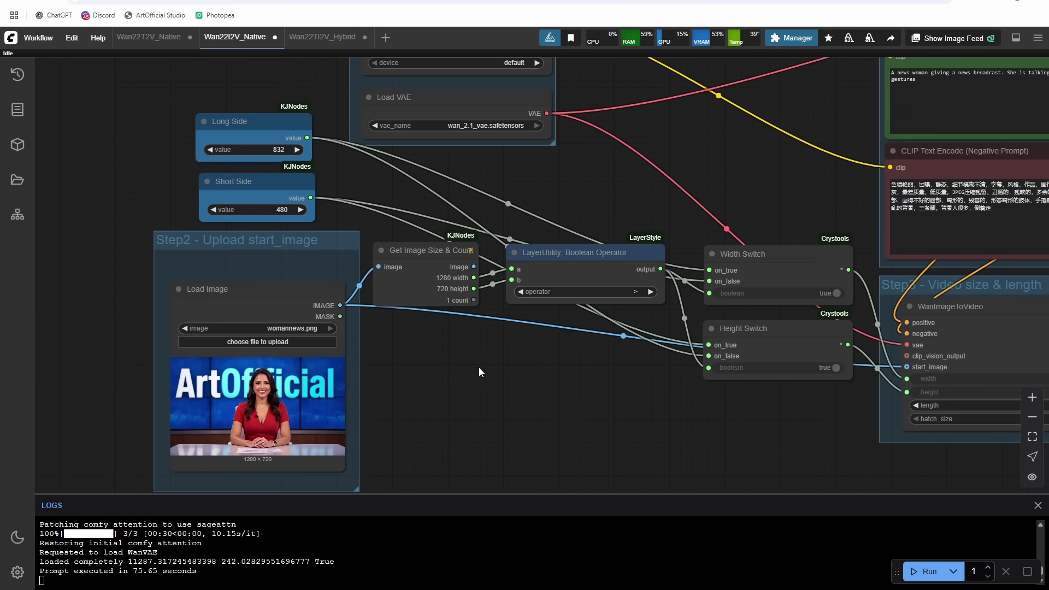
Step: Reposition the Long Side and Short Side nodes so they line up above the Step2 start image group
left_click_drag(227, 115, 237, 117)
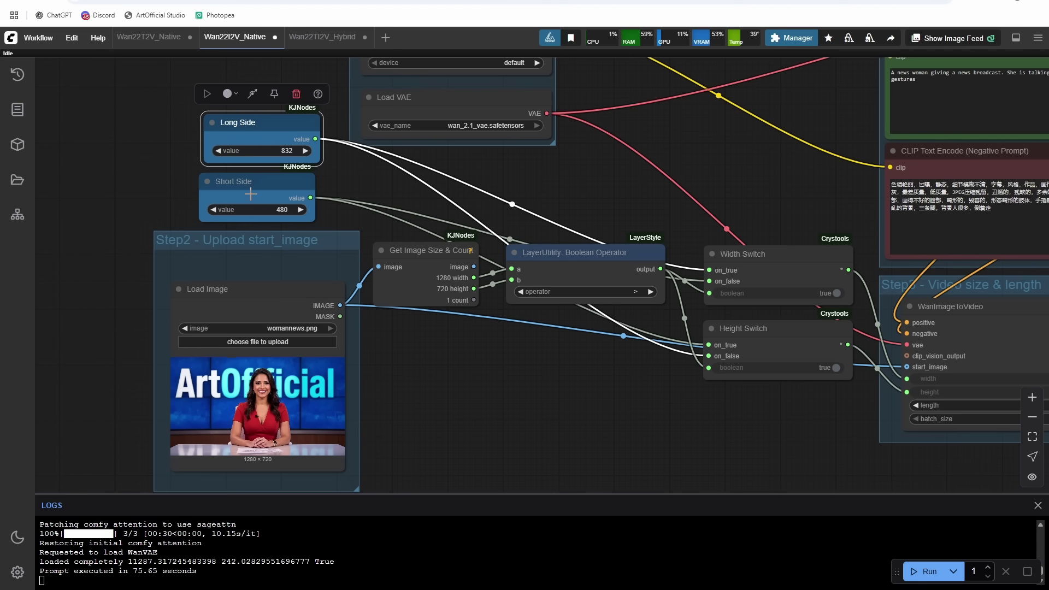
left_click_drag(255, 187, 249, 190)
left_click_drag(262, 123, 252, 123)
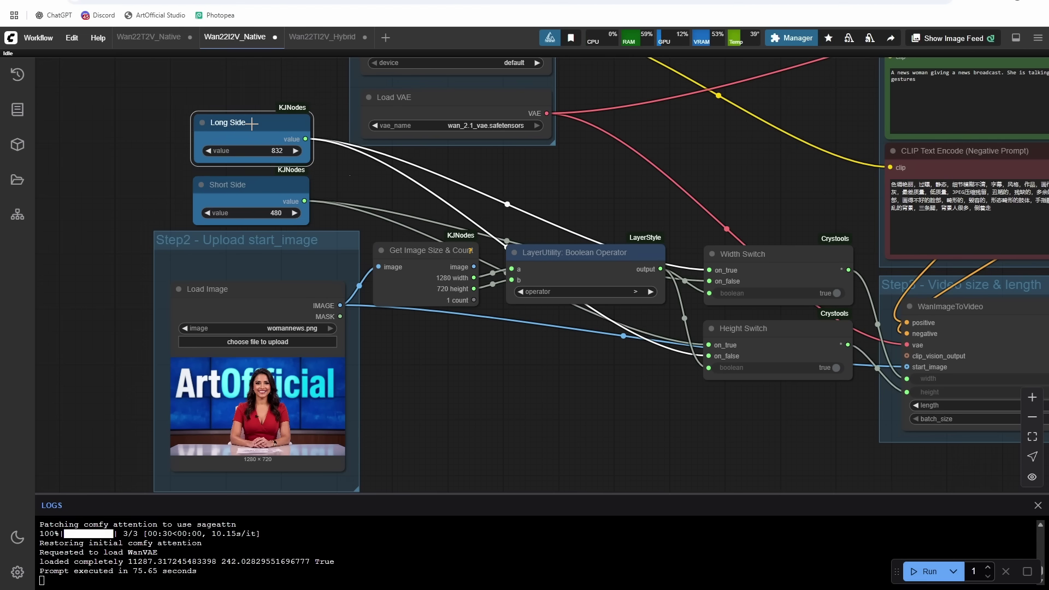
left_click(344, 169)
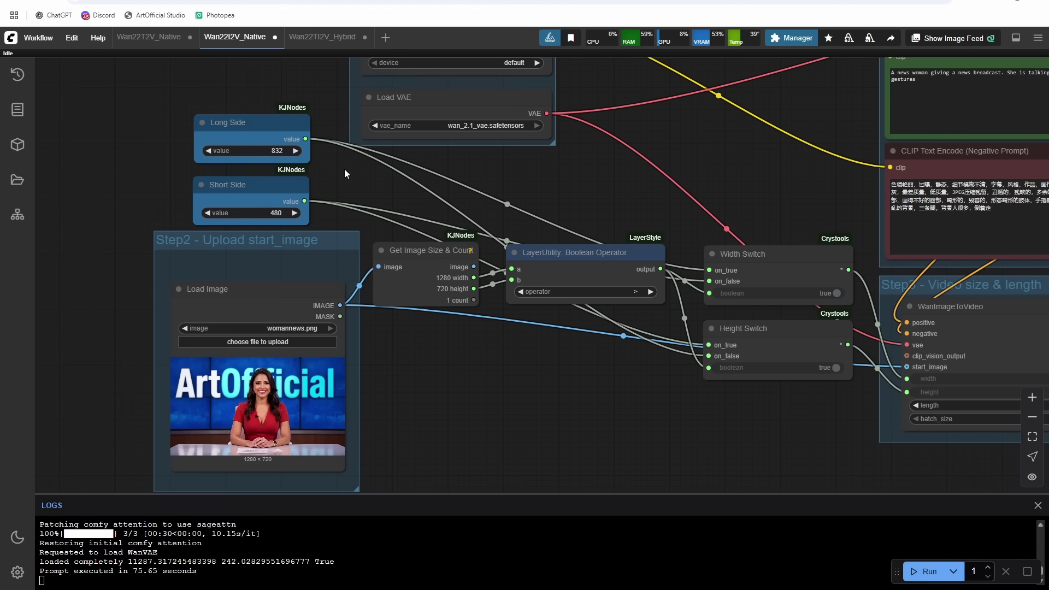
Step: Check the Long Side and Short Side values and trace how they and the start image feed the WanImageToVideo node
left_click(241, 146)
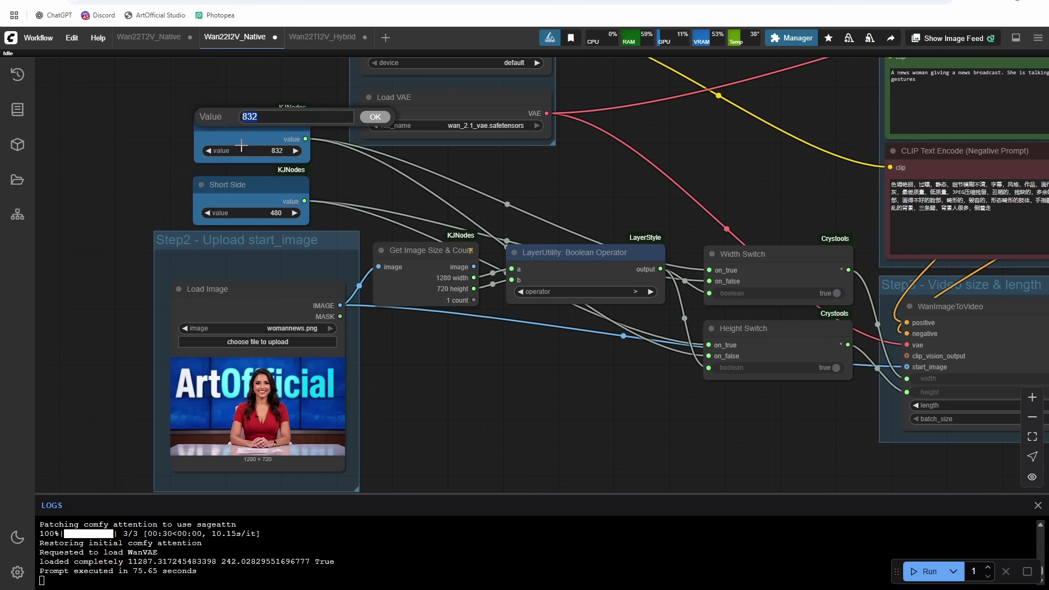
left_click(269, 212)
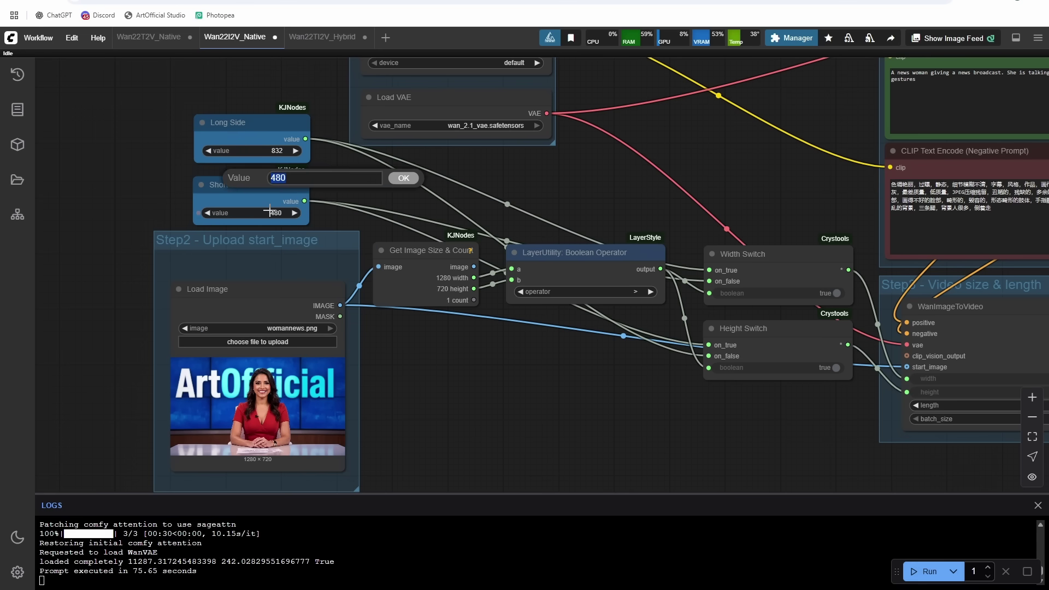
left_click(391, 203)
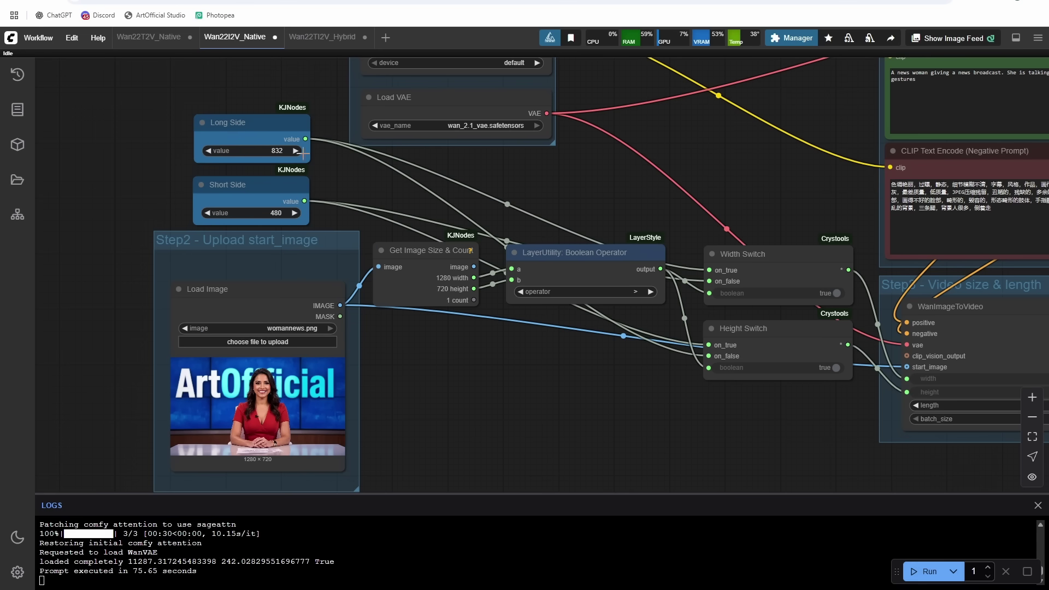
left_click_drag(333, 179, 361, 148)
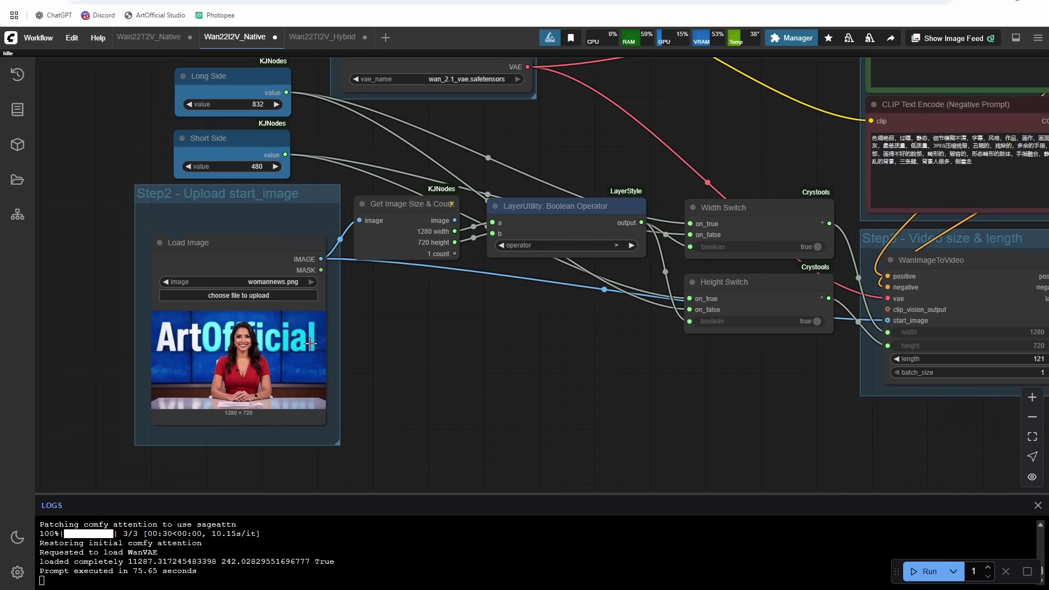
left_click(251, 407)
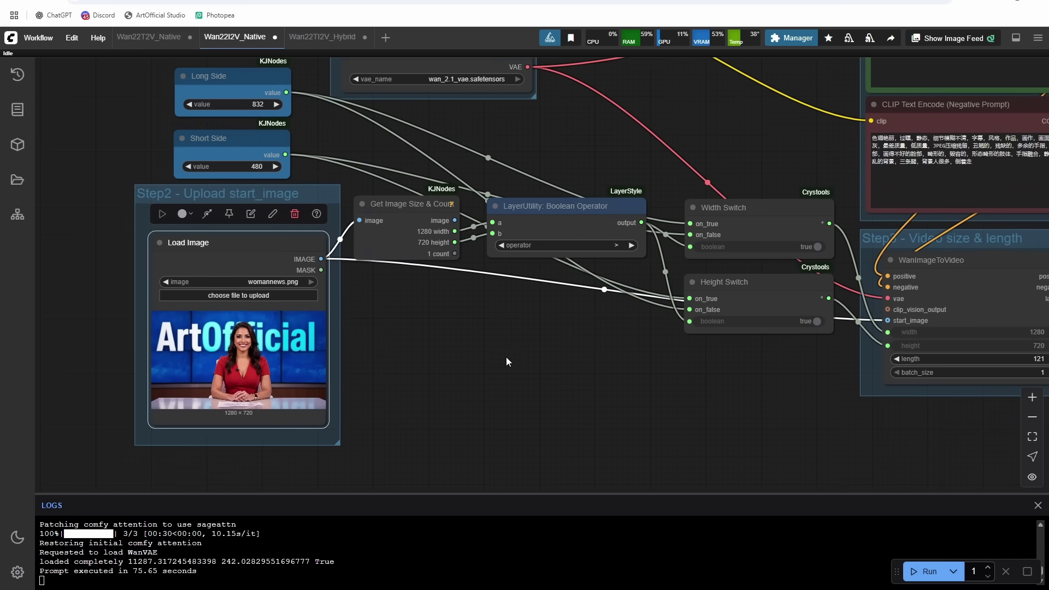
left_click_drag(506, 357, 372, 476)
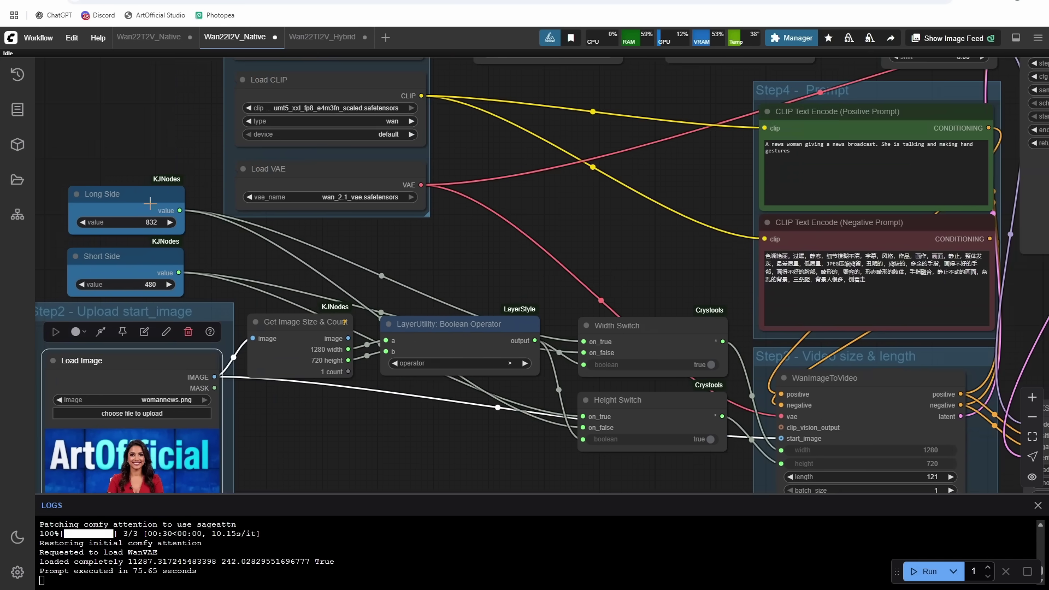
left_click_drag(428, 253, 341, 241)
left_click_drag(595, 234, 486, 196)
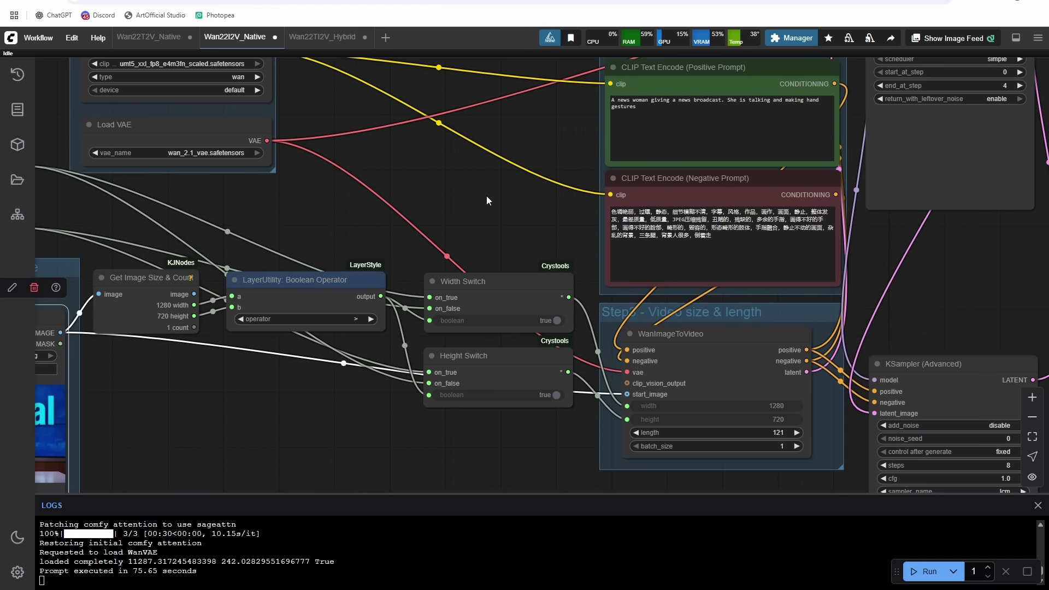
scroll(487, 195, "down", 2)
left_click_drag(480, 132, 470, 287)
left_click_drag(371, 353, 483, 198)
left_click_drag(563, 428, 581, 435)
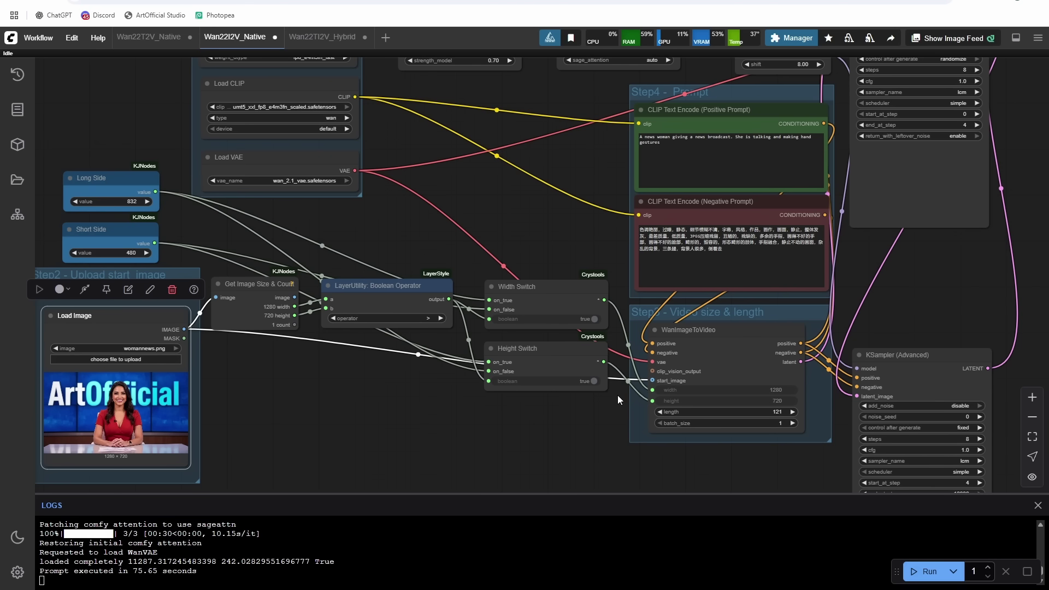
left_click_drag(130, 322, 120, 322)
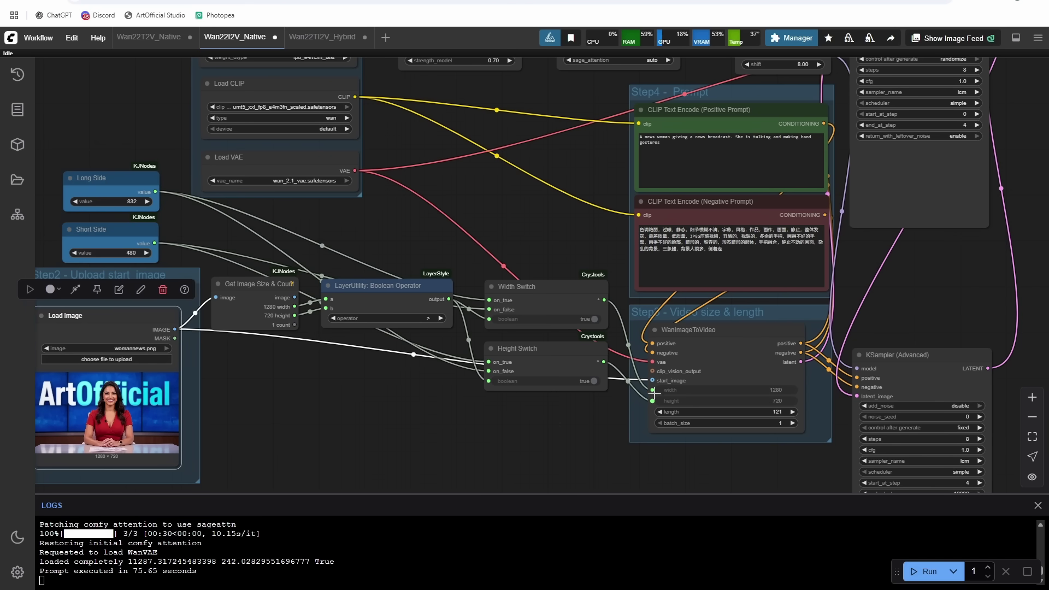
Step: Switch both LoraLoaderModelOnly nodes to the lightx2v_I2V_14B_480p LoRA
left_click_drag(493, 211, 506, 227)
left_click_drag(488, 143, 494, 303)
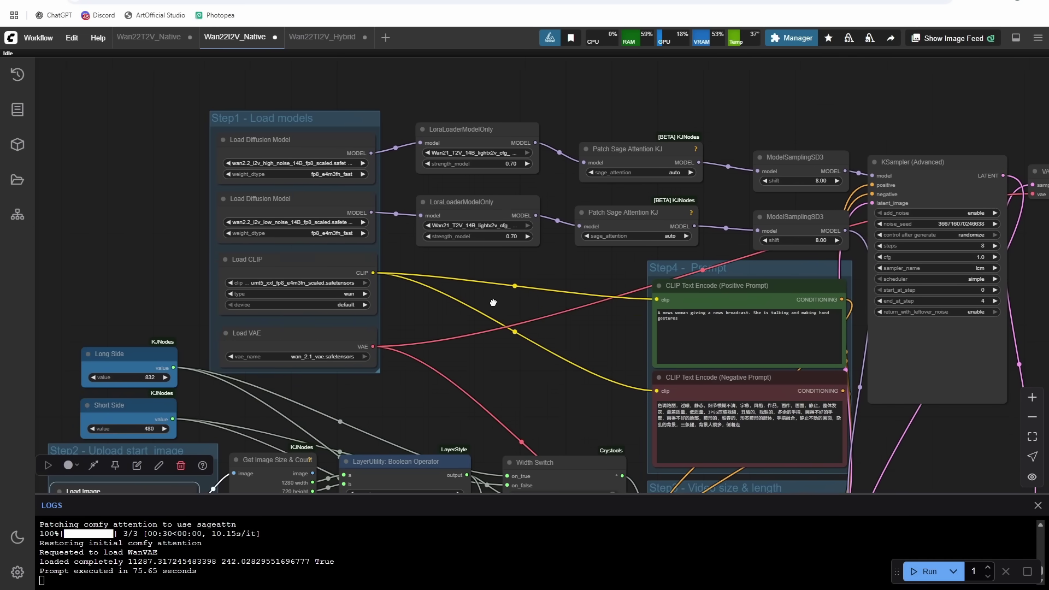
left_click(470, 153)
left_click(533, 259)
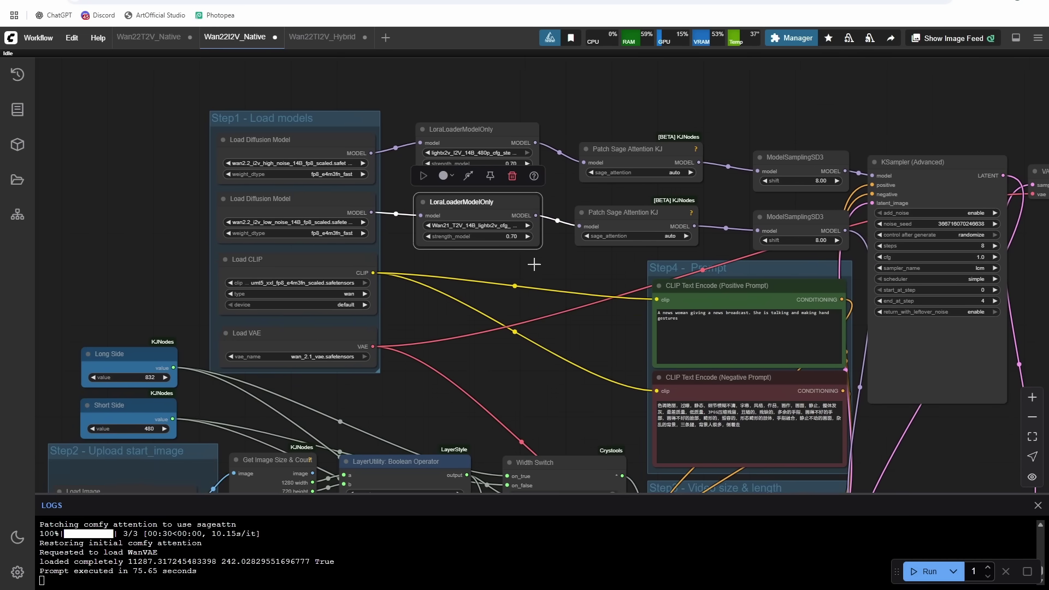
left_click(485, 226)
left_click(515, 342)
Step: Adjust the spacing of the high-noise and low-noise Load Diffusion Model nodes in the Step1 - Load models group
scroll(461, 336, "up", 2)
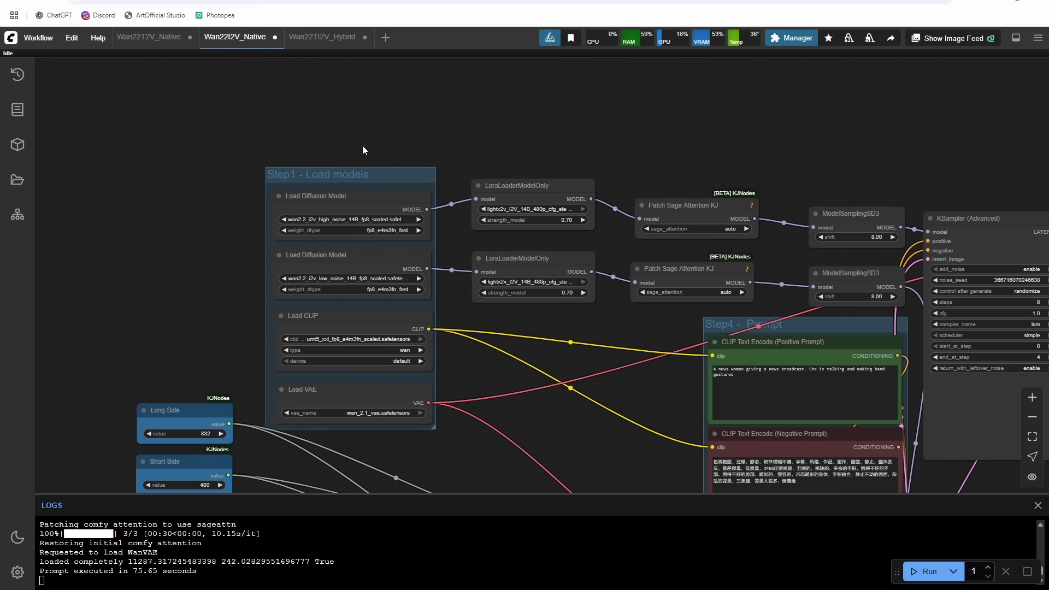
left_click_drag(466, 123, 573, 88)
scroll(408, 189, "up", 5)
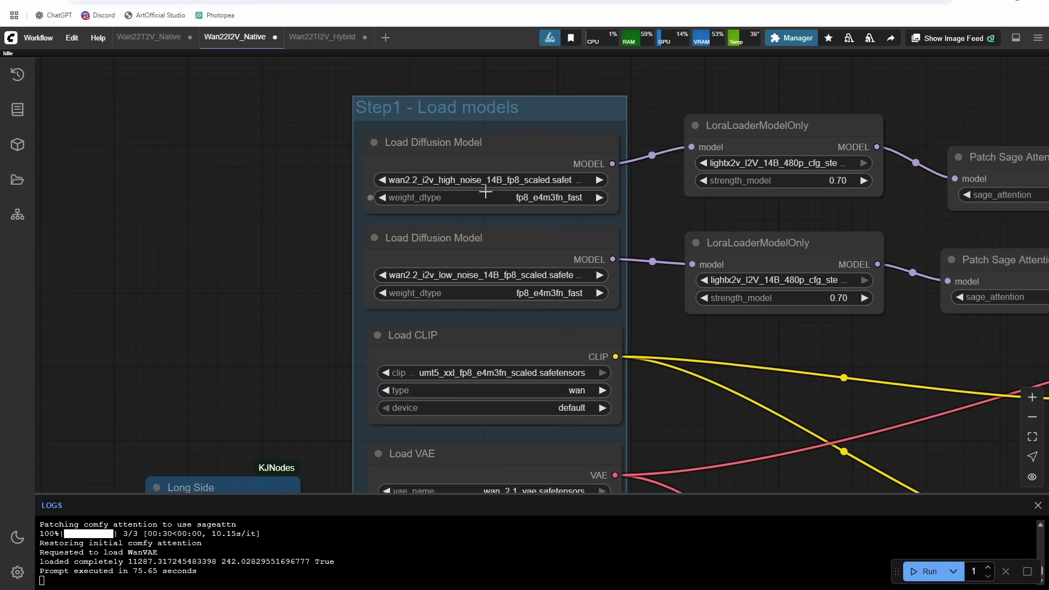
left_click(491, 148)
left_click(500, 247)
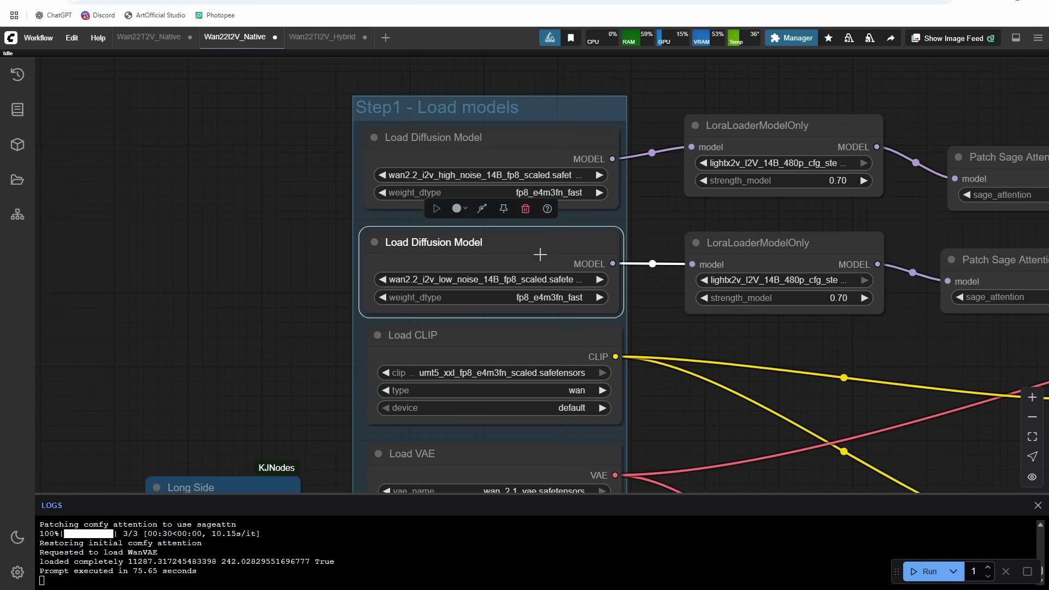
Step: Move the second KSampler (Advanced) node up so it sits directly beneath the first one
scroll(540, 254, "right", 1)
scroll(602, 269, "down", 3)
left_click_drag(657, 282, 374, 129)
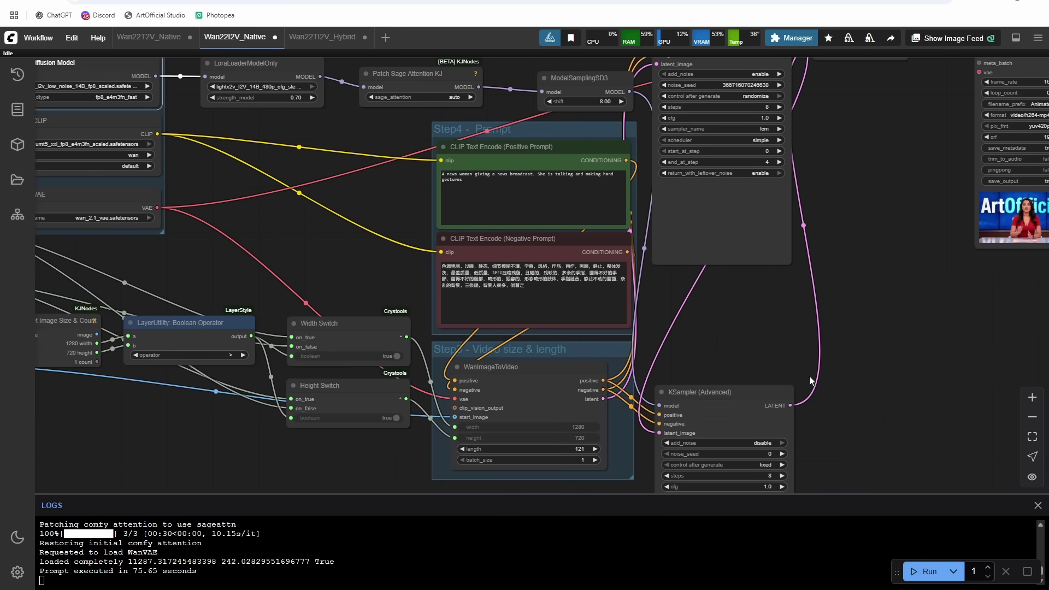
left_click_drag(730, 385, 728, 301)
scroll(727, 299, "up", 3)
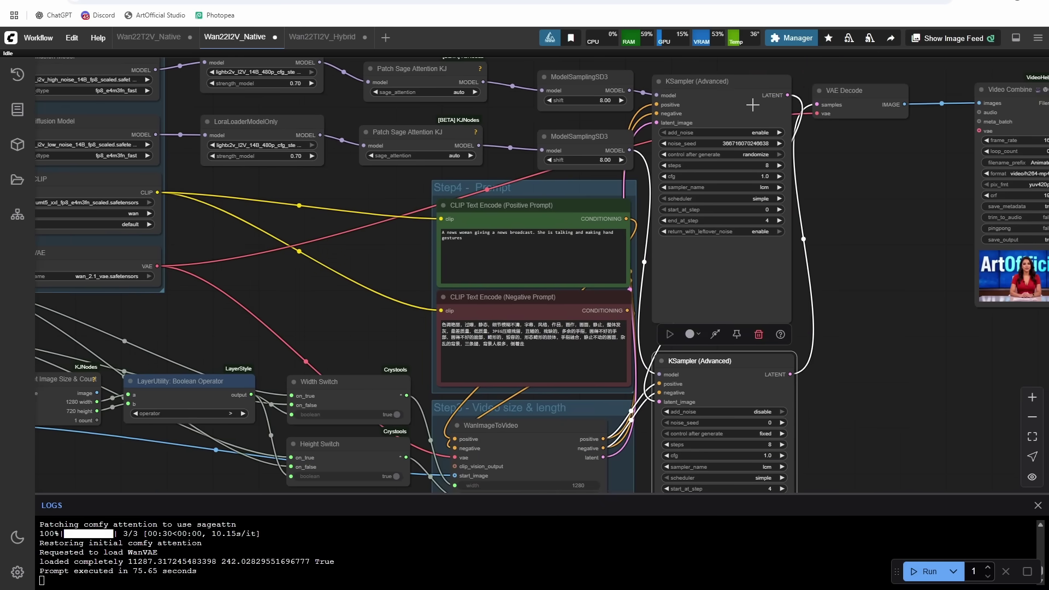
left_click_drag(942, 409, 934, 360)
left_click_drag(860, 218, 902, 298)
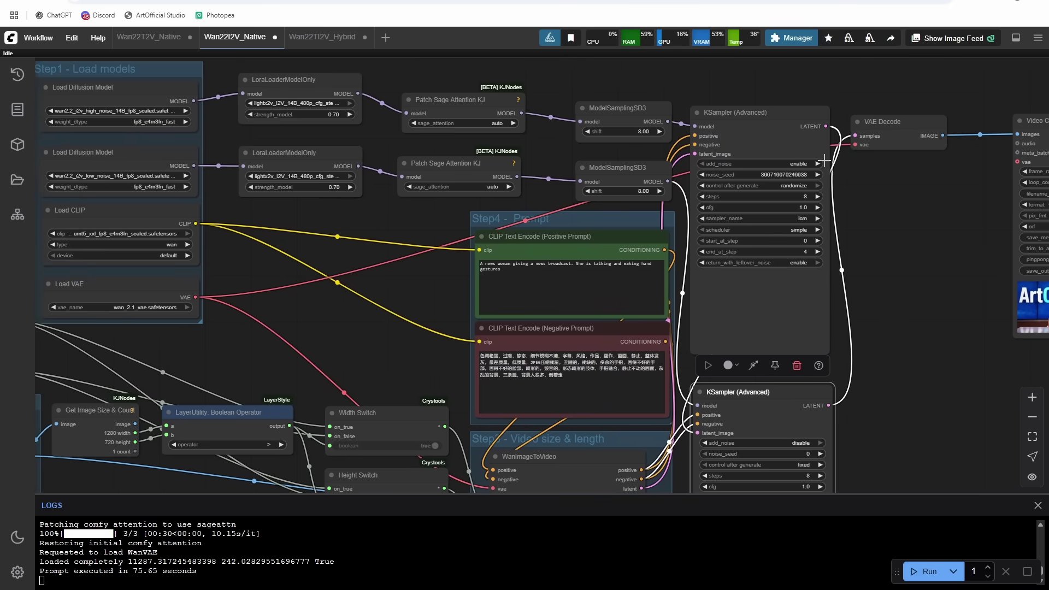
Step: Examine the news broadcast description in the CLIP Text Encode (Positive Prompt) node of the Step4 - Prompt group
left_click_drag(902, 253, 913, 222)
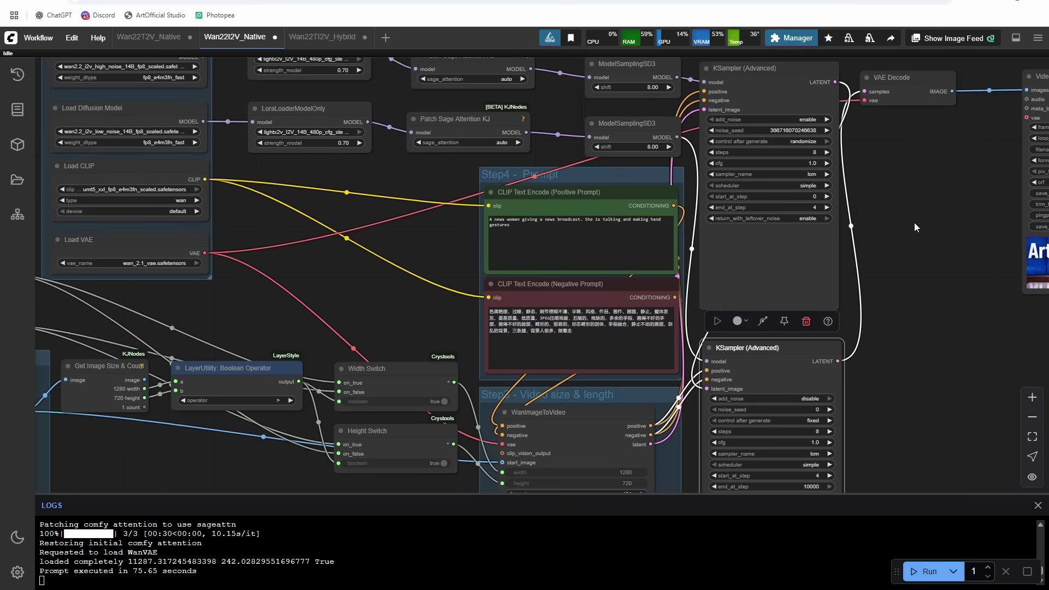
scroll(450, 235, "up", 5)
left_click_drag(450, 235, 392, 257)
left_click_drag(537, 246, 390, 218)
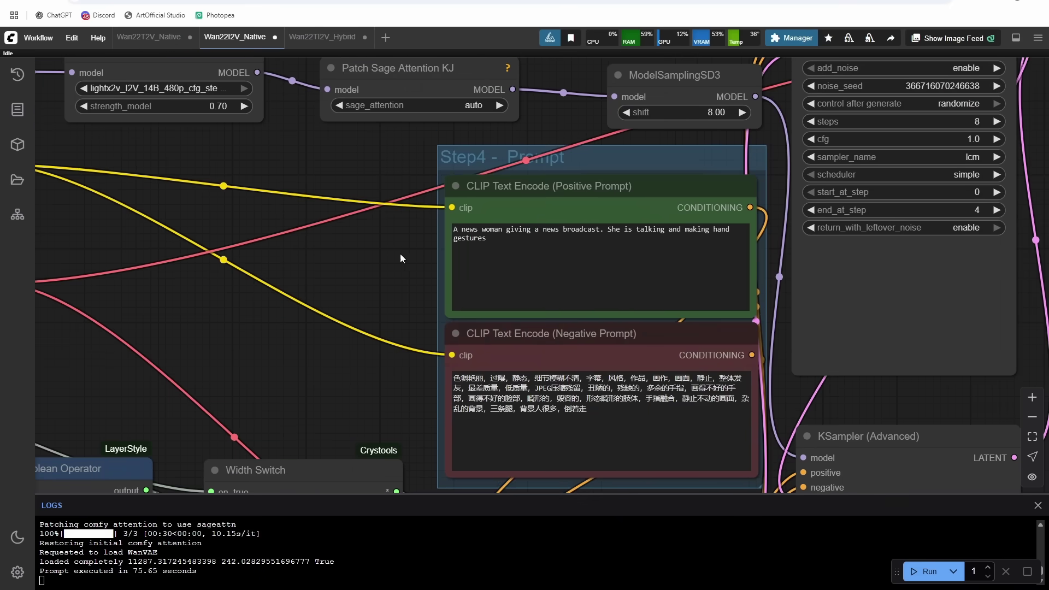
left_click(492, 239)
left_click_drag(511, 251, 611, 225)
left_click(567, 257)
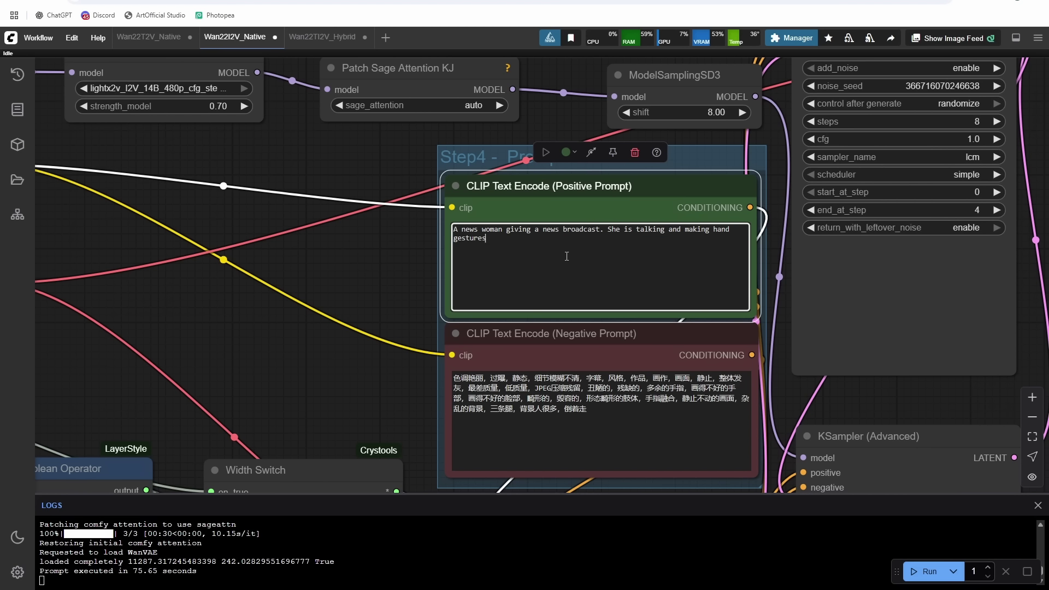
scroll(567, 257, "down", 2)
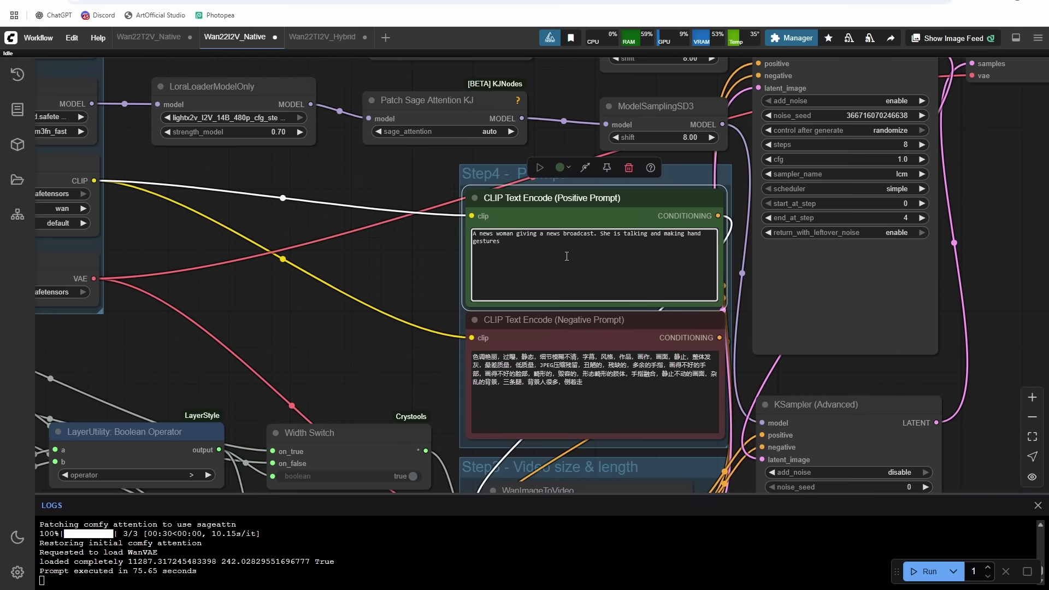
left_click_drag(379, 281, 403, 270)
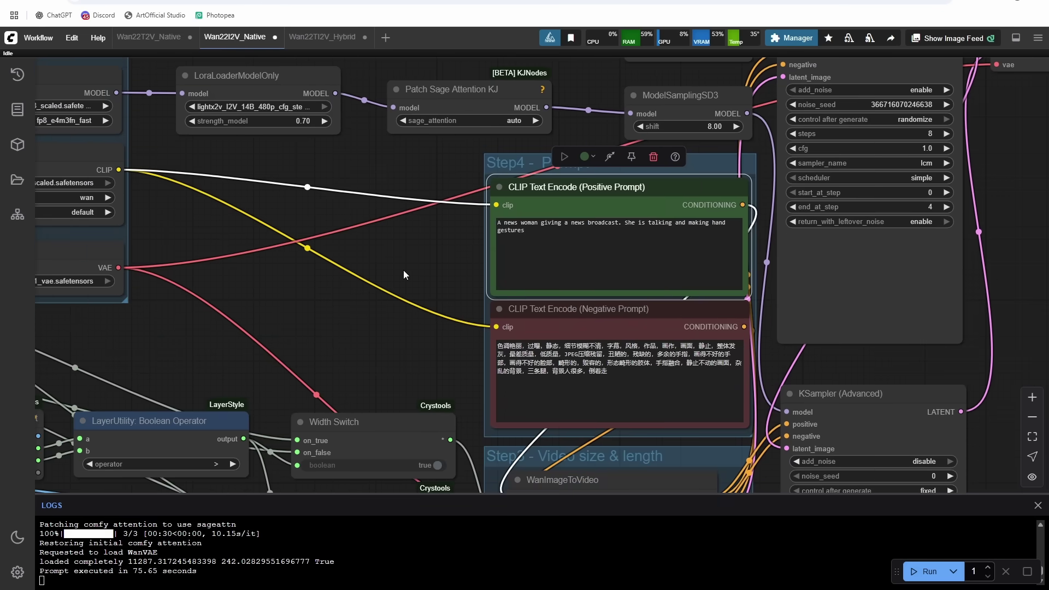
Step: Set the Video Combine node's frame_rate to 24
scroll(403, 270, "down", 2)
left_click_drag(403, 270, 295, 229)
scroll(900, 285, "down", 2)
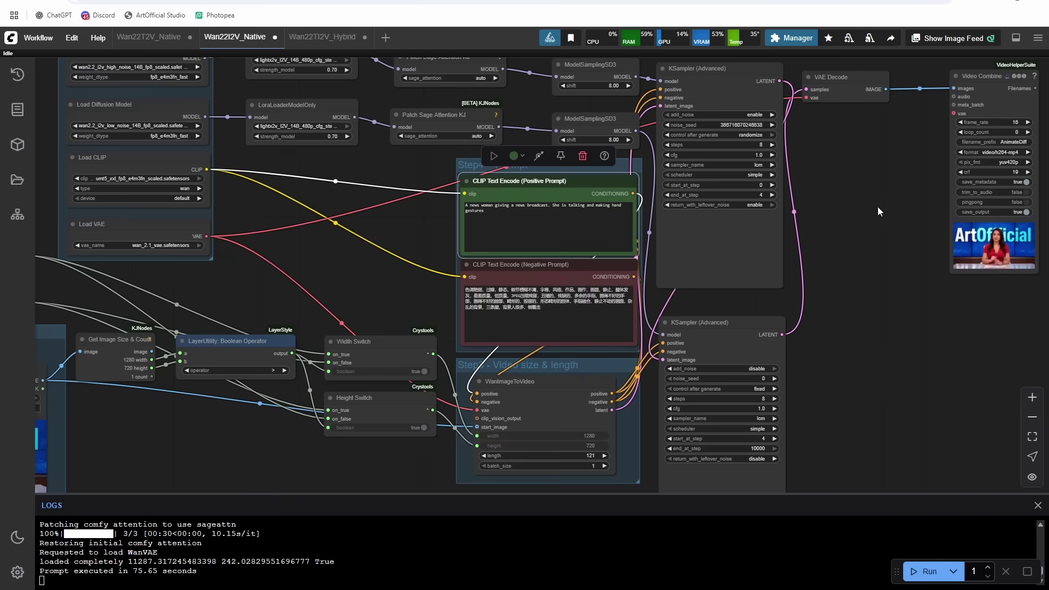
left_click_drag(878, 206, 811, 277)
left_click(944, 192)
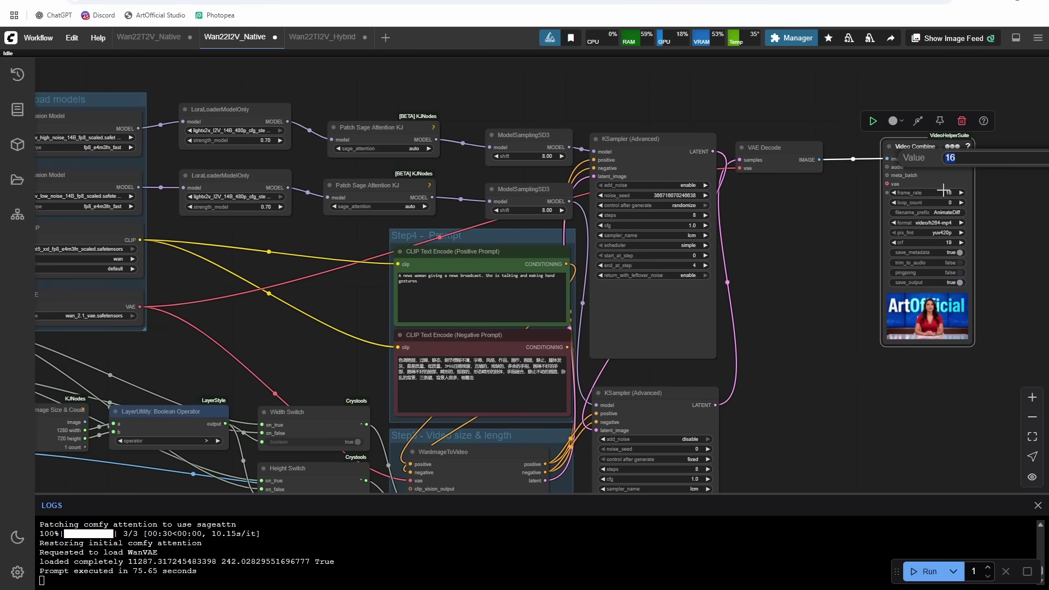
type("24")
key("Return")
left_click_drag(826, 352, 957, 202)
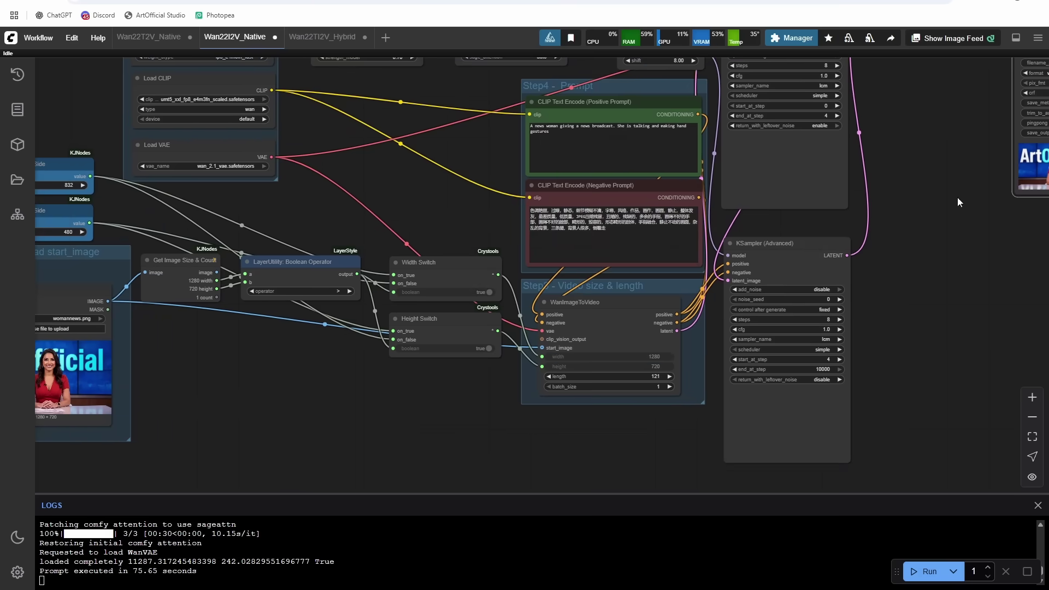
left_click_drag(956, 257, 933, 380)
left_click_drag(918, 300, 895, 241)
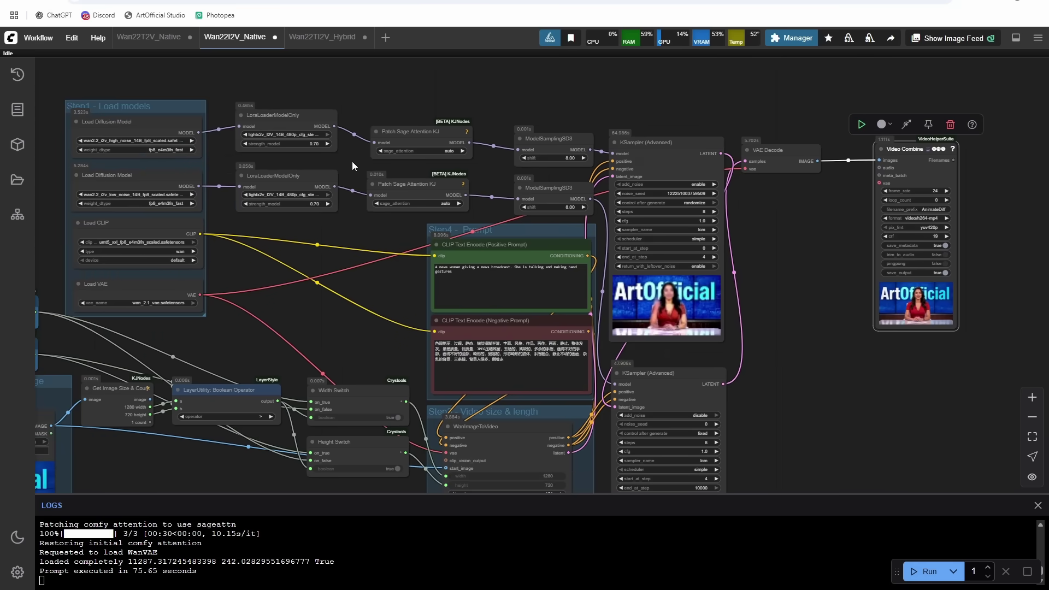
Step: Try bypassing both LoraLoaderModelOnly nodes, and undo the bypass
left_click(314, 120)
left_click(290, 181, "shift")
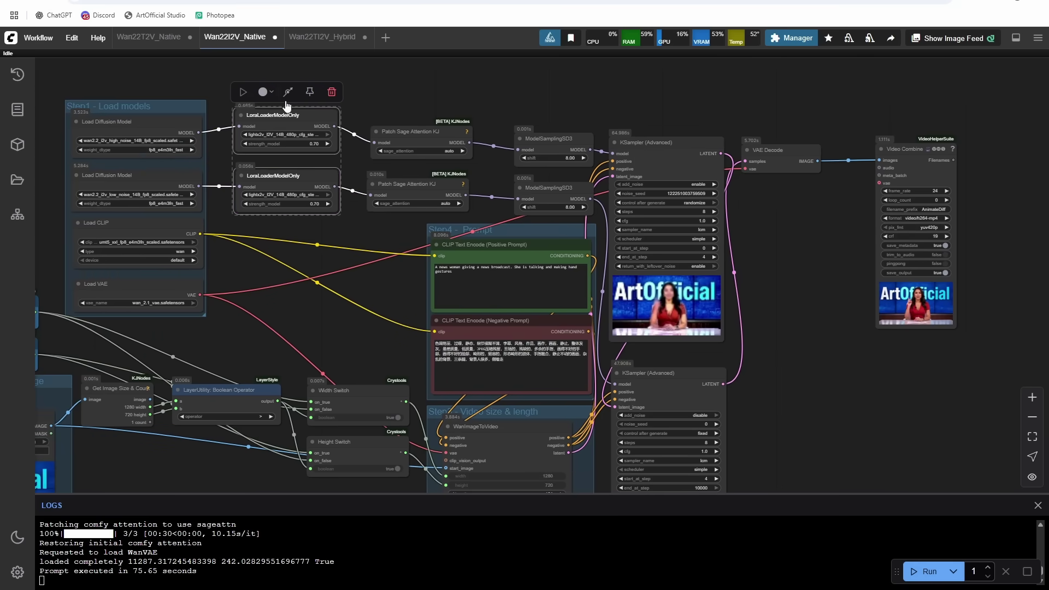
left_click(288, 91)
left_click_drag(815, 283, 830, 234)
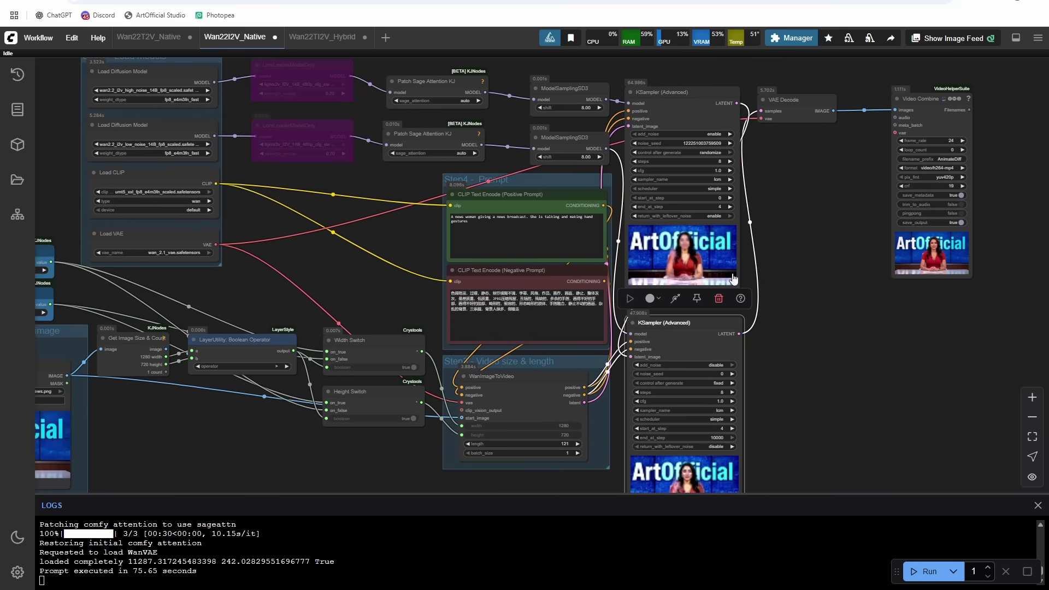
key("ctrl+z")
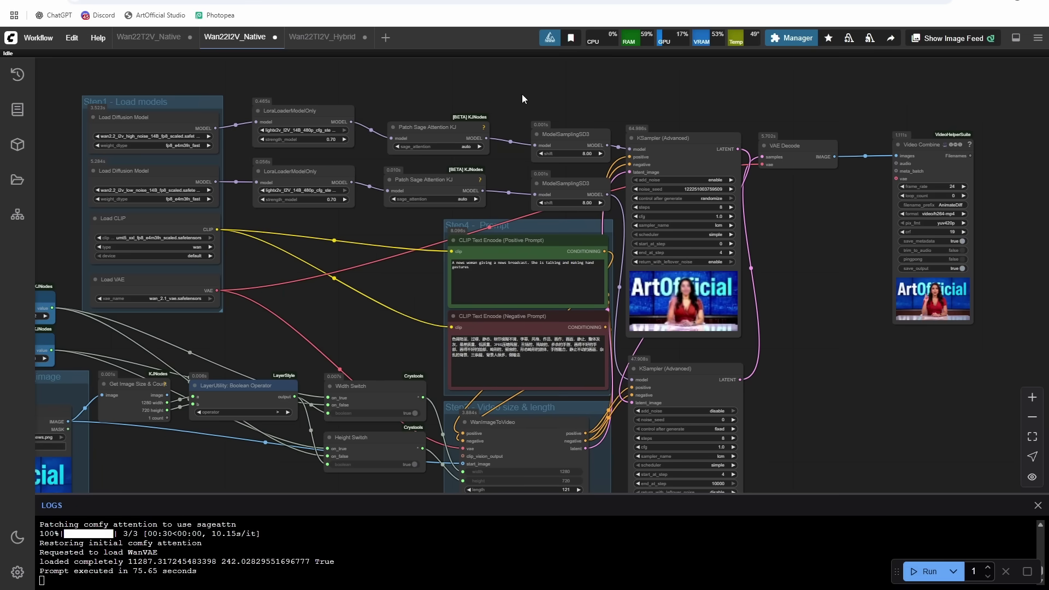
Step: Switch to the Wan22TI2V_Hybrid workflow and examine its Patch Sage Attention KJ node, video size settings and For I2V group
left_click(323, 39)
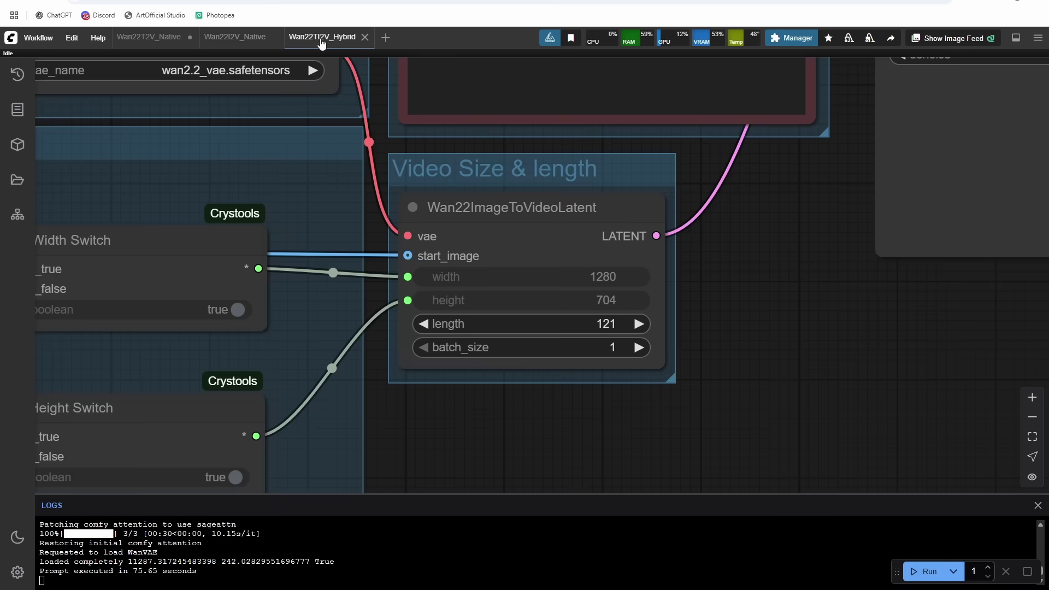
scroll(593, 214, "down", 5)
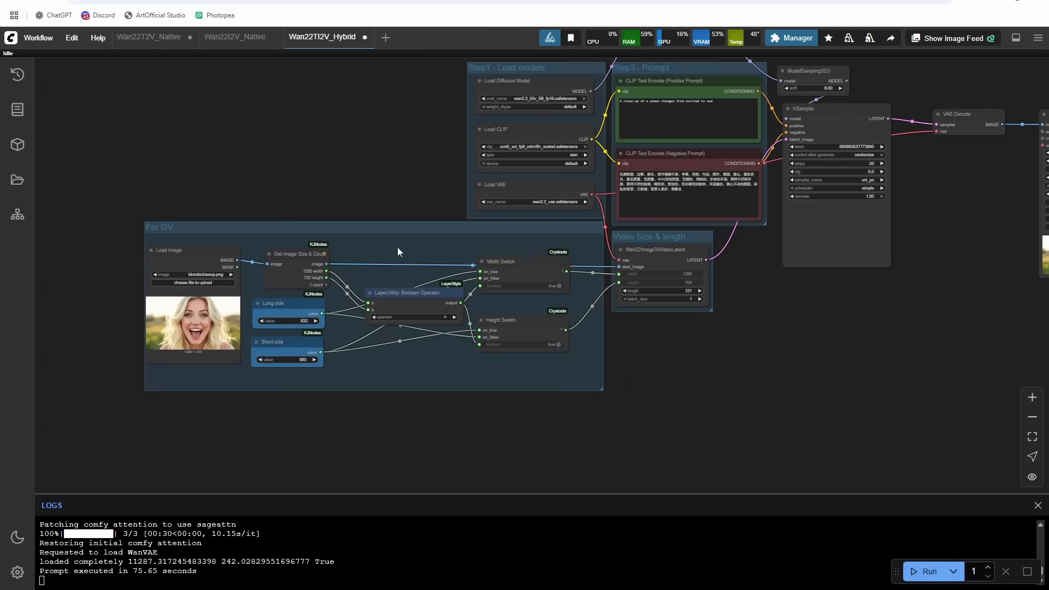
left_click_drag(863, 325, 856, 350)
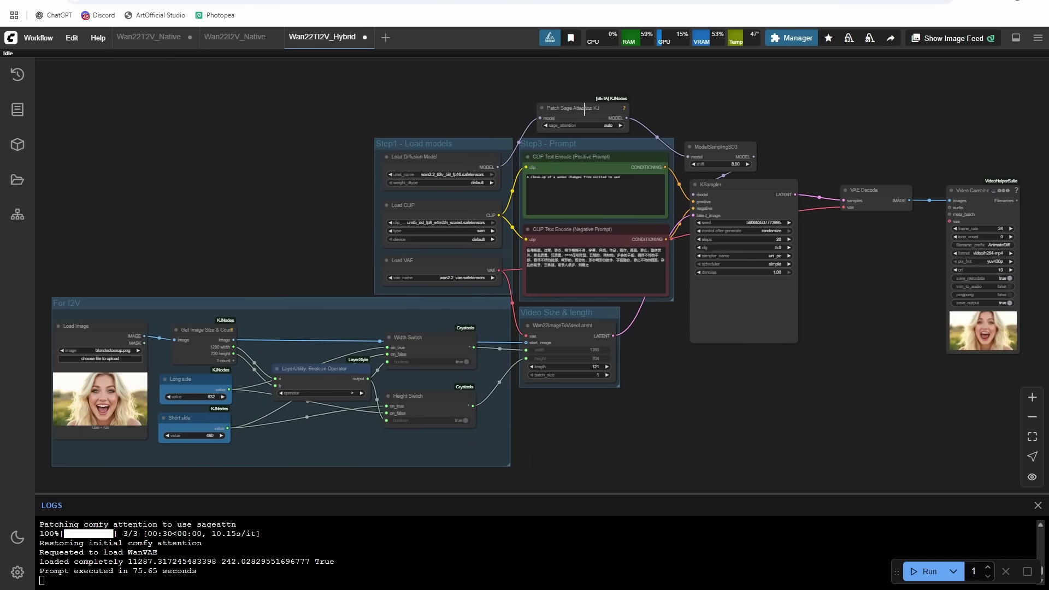
left_click(594, 112)
left_click_drag(436, 128, 511, 104)
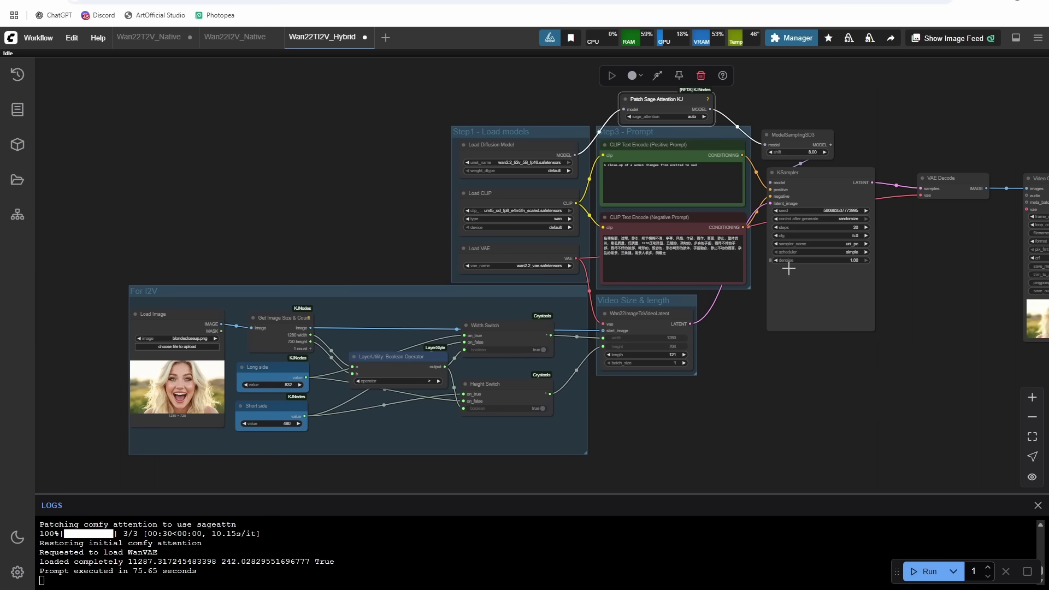
left_click_drag(688, 437, 660, 398)
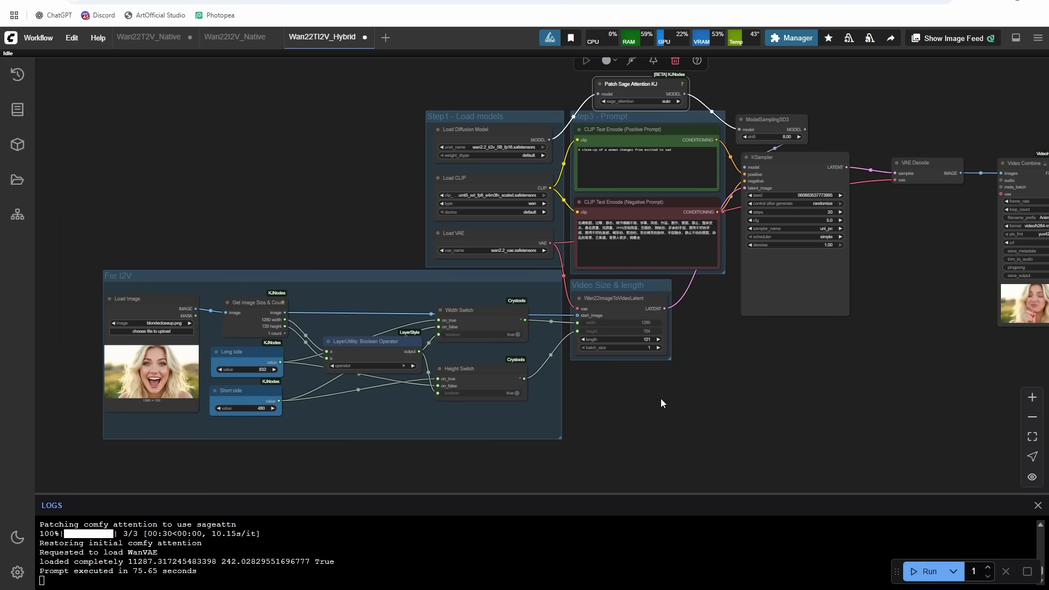
left_click(723, 396)
left_click_drag(741, 385, 714, 371)
left_click_drag(646, 372, 772, 376)
scroll(771, 376, "up", 1)
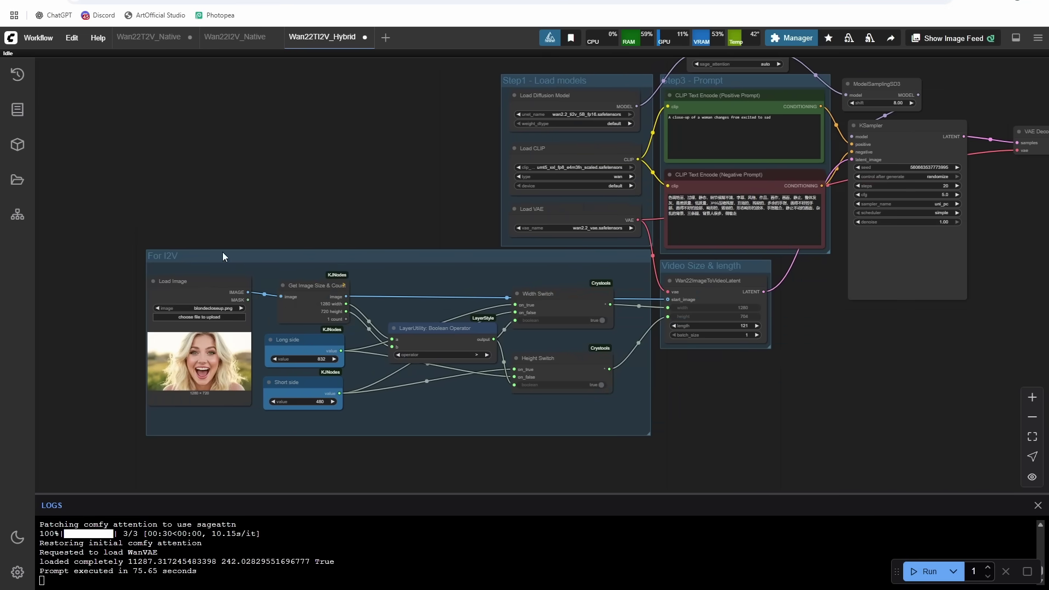
Step: Examine how the For I2V group's image size, Boolean Operator, Width Switch and Height Switch nodes feed the Wan22ImageToVideoLatent node
left_click_drag(343, 171, 273, 184)
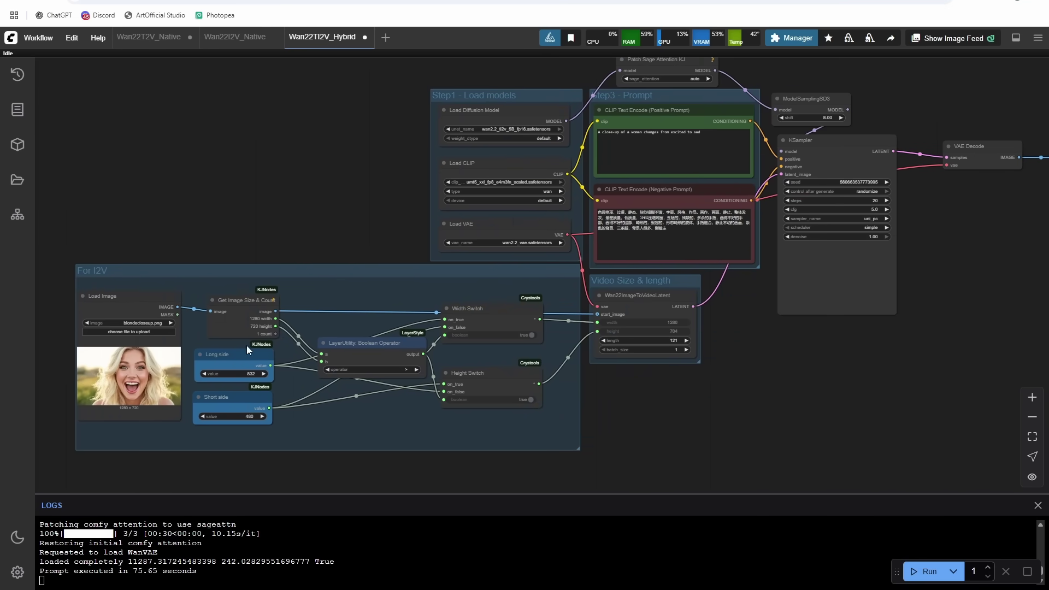
left_click_drag(258, 388, 319, 377)
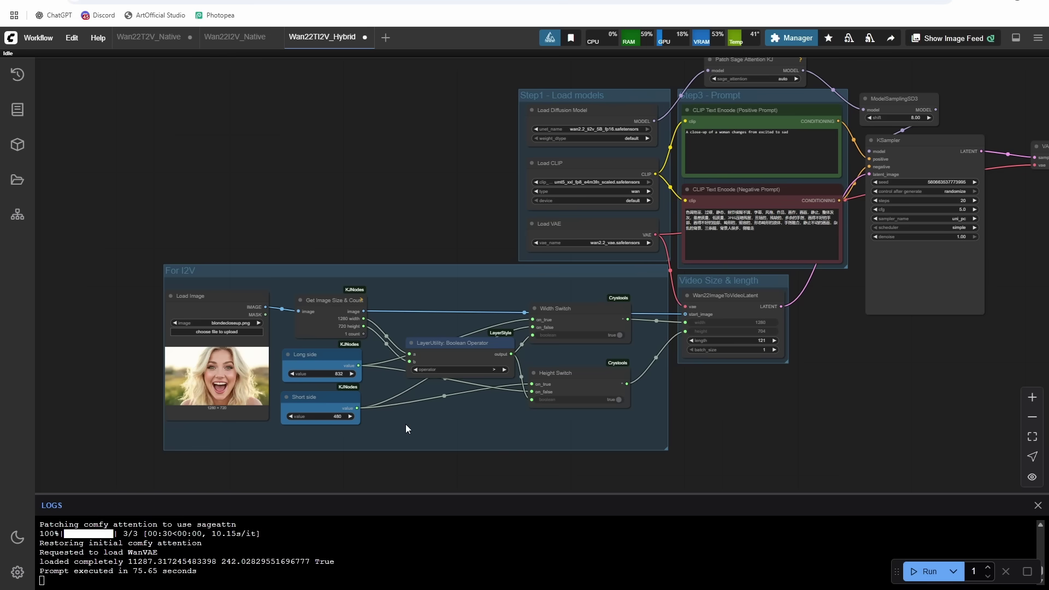
left_click_drag(405, 425, 400, 417)
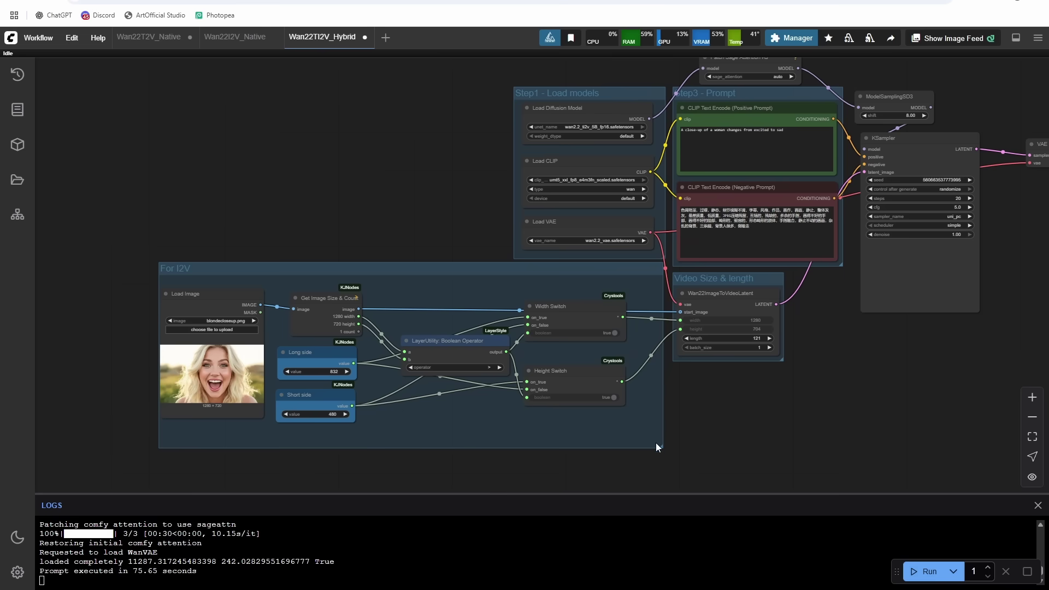
left_click_drag(694, 429, 628, 447)
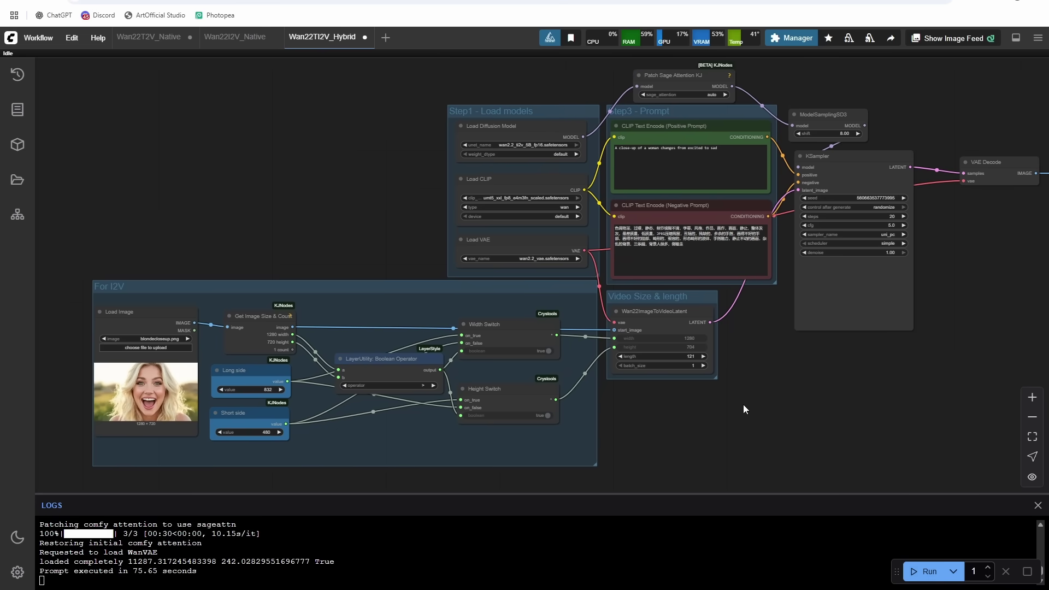
left_click_drag(773, 408, 783, 428)
scroll(148, 422, "up", 6)
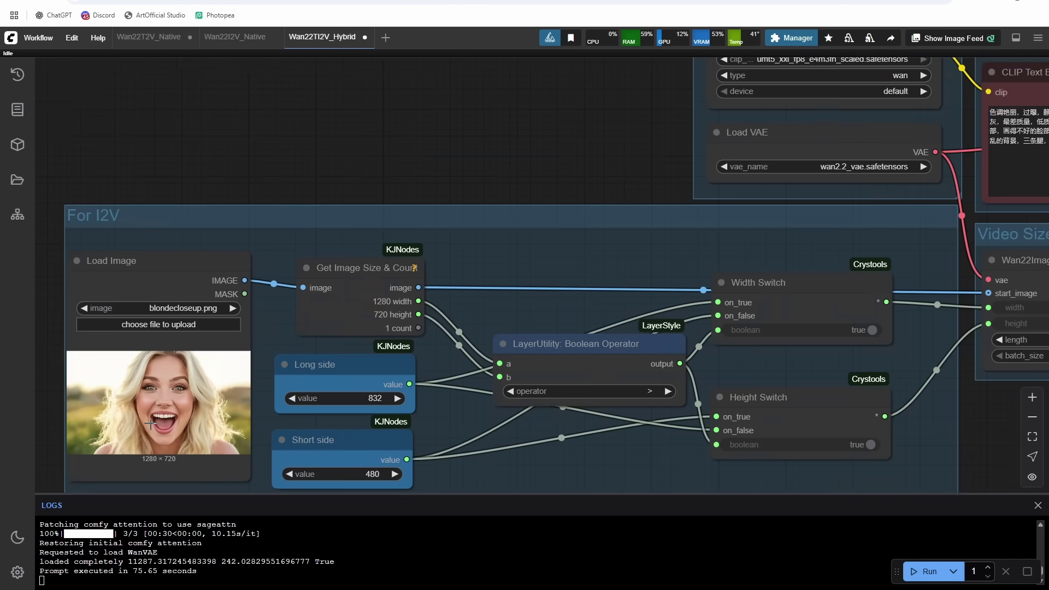
scroll(425, 442, "down", 4)
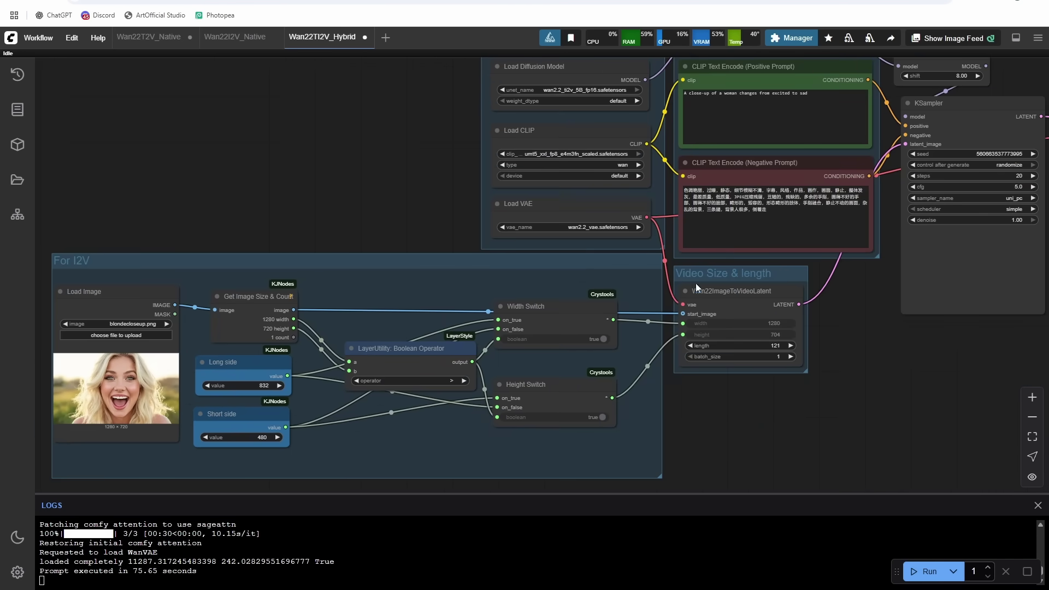
left_click_drag(333, 336, 377, 332)
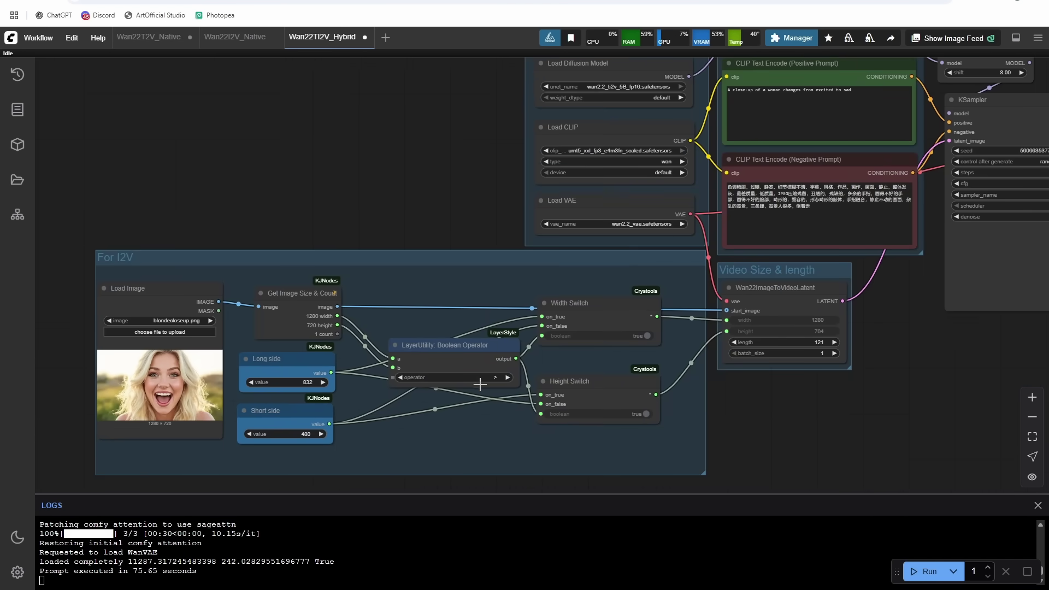
Step: Examine the Long side, Short side and Load Image nodes in the For I2V group
left_click_drag(295, 361, 302, 358)
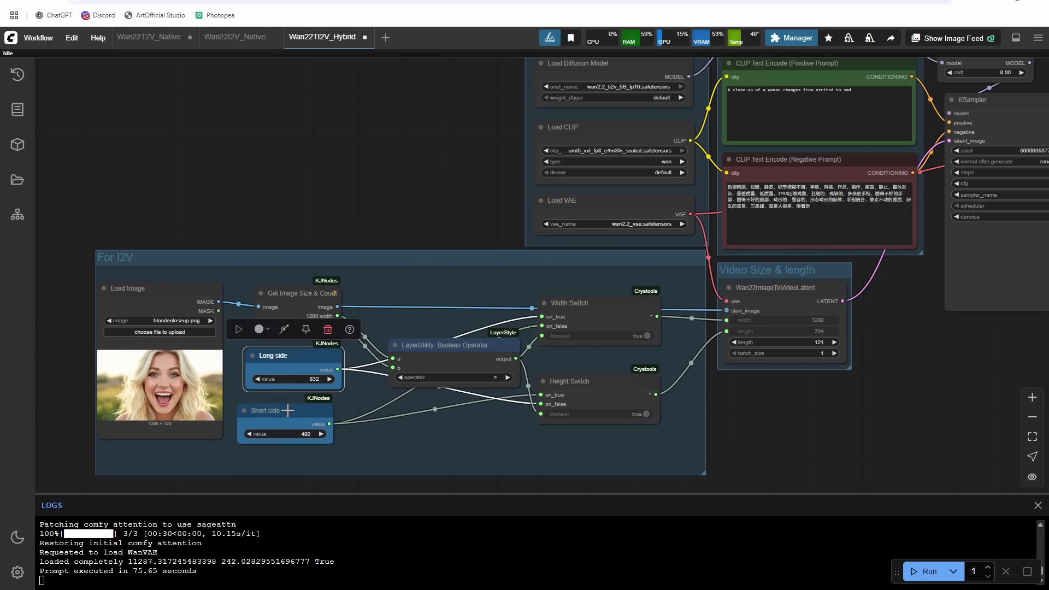
left_click_drag(288, 411, 296, 408)
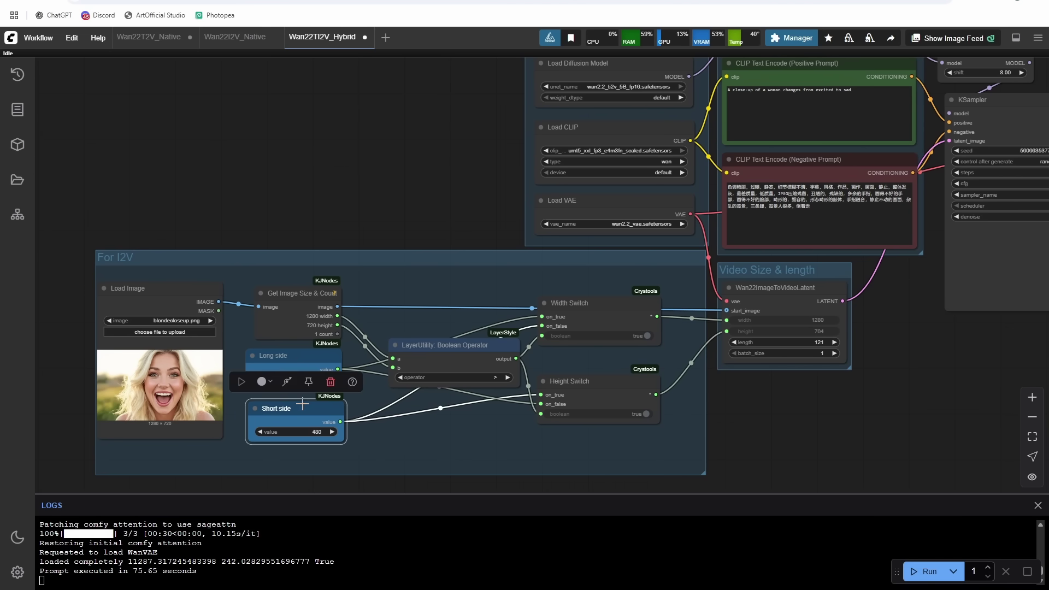
left_click(385, 458)
left_click(295, 364)
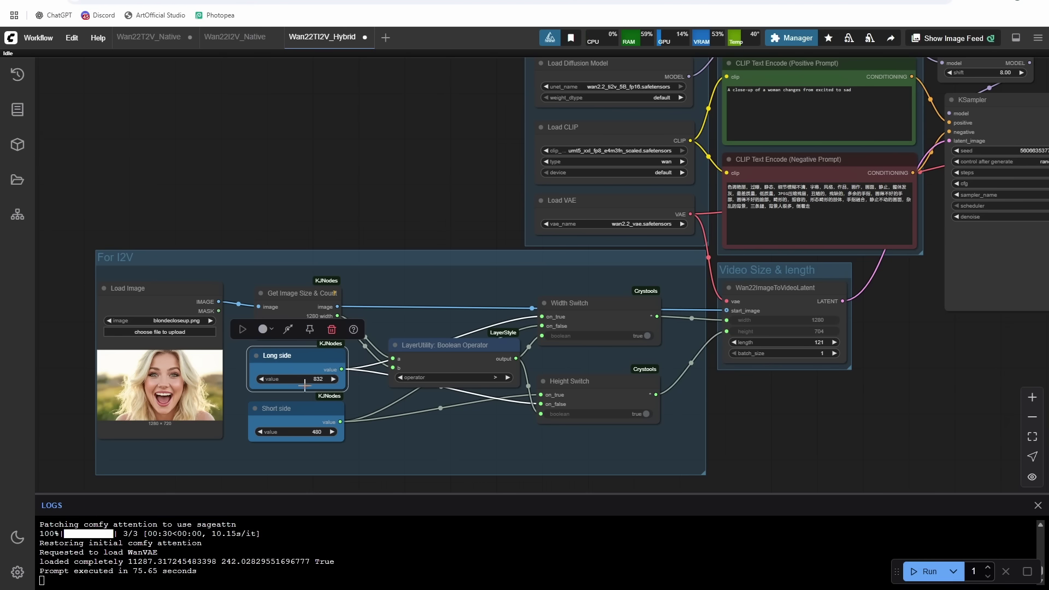
left_click(382, 436)
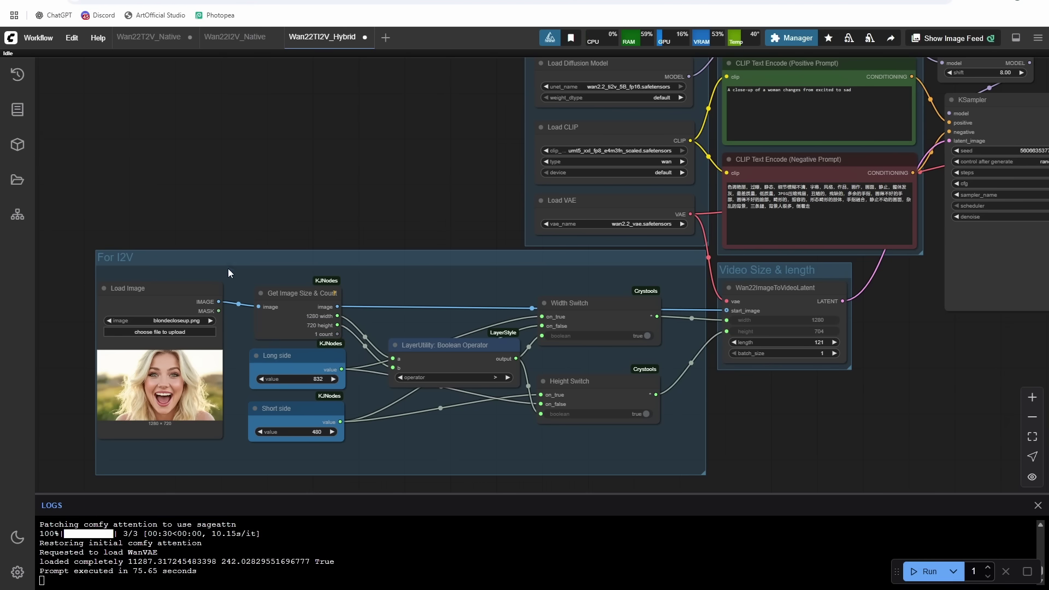
left_click_drag(189, 294, 193, 294)
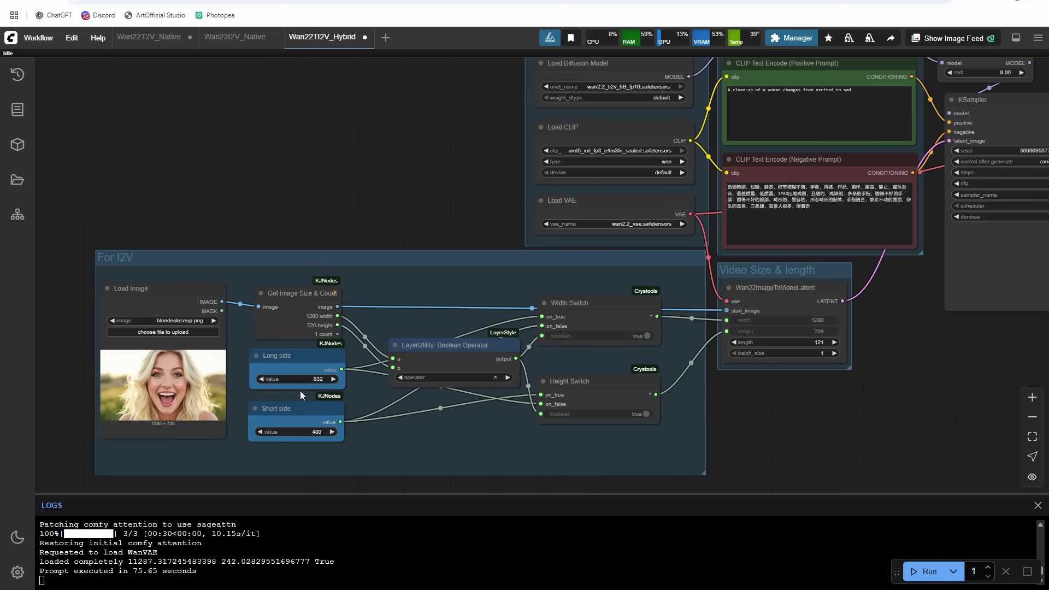
Step: Examine the Load Diffusion Model node and the Patch Sage Attention KJ node with its connections
left_click_drag(463, 445, 457, 447)
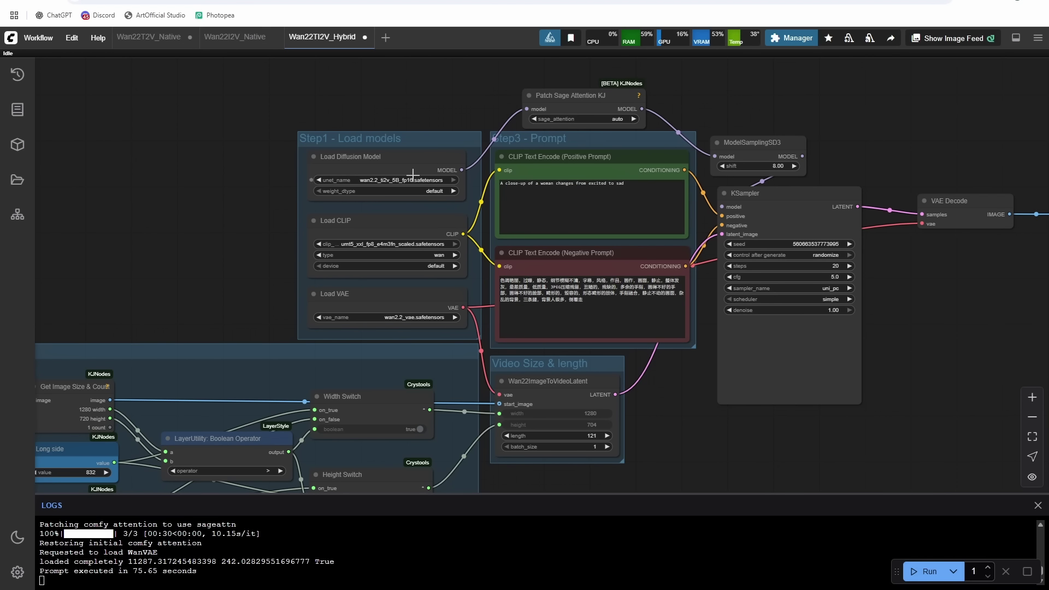
left_click_drag(380, 158, 381, 161)
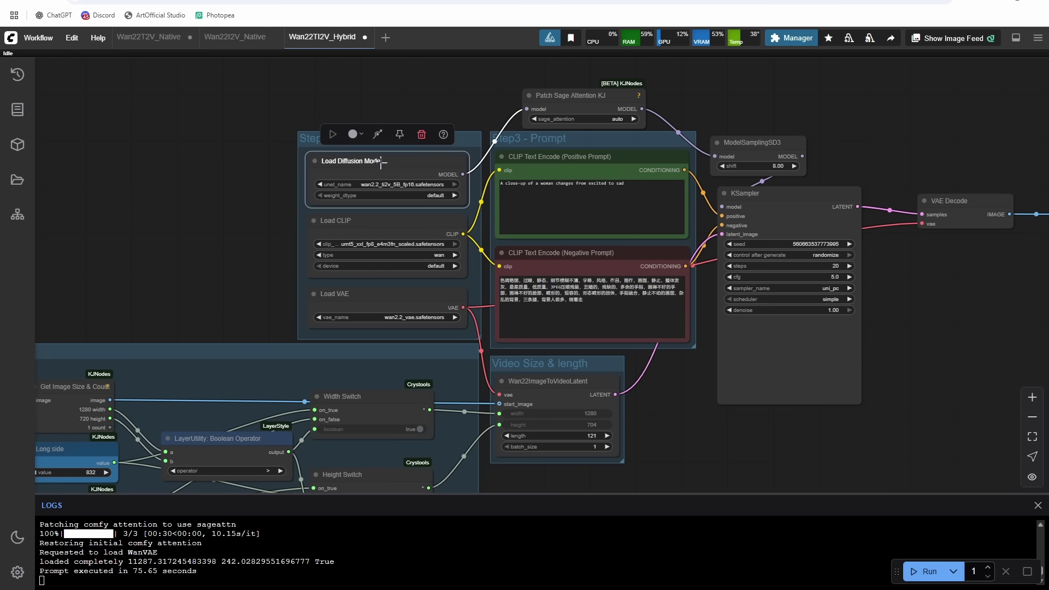
left_click(897, 319)
left_click_drag(897, 320, 872, 359)
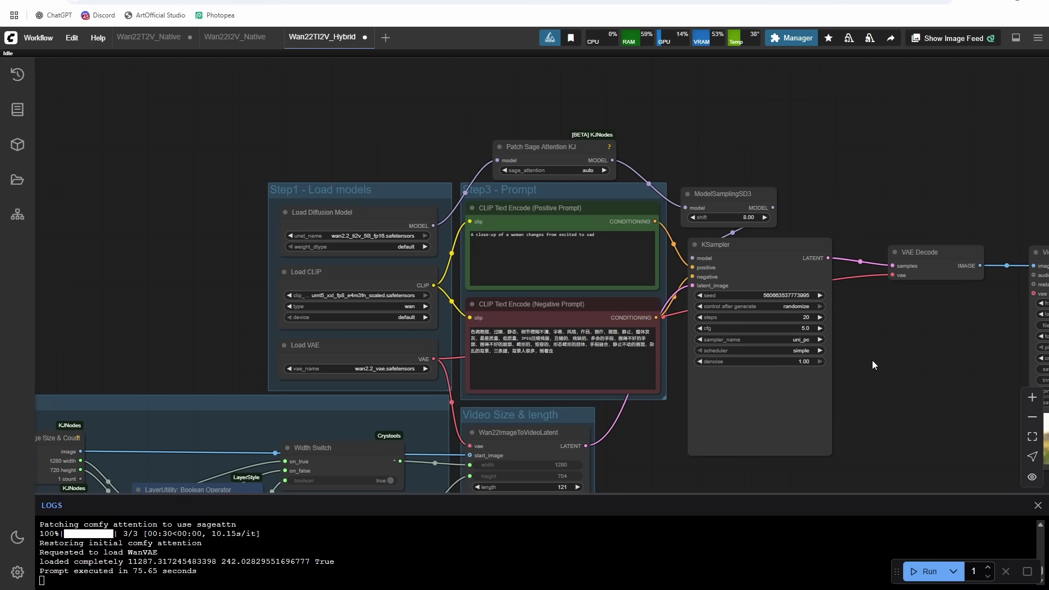
left_click(515, 143)
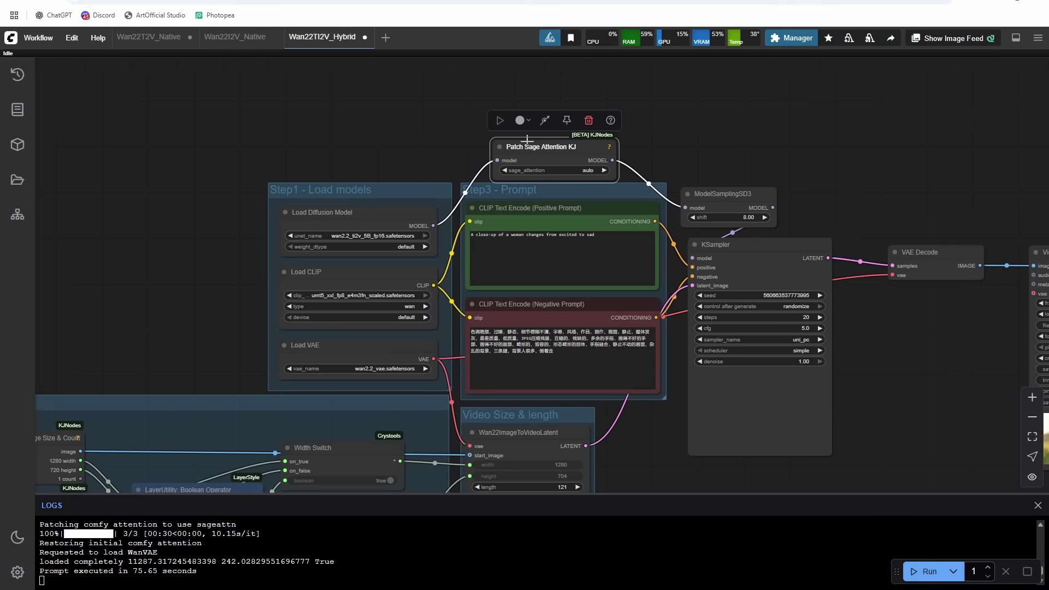
left_click(687, 138)
left_click_drag(589, 156, 593, 152)
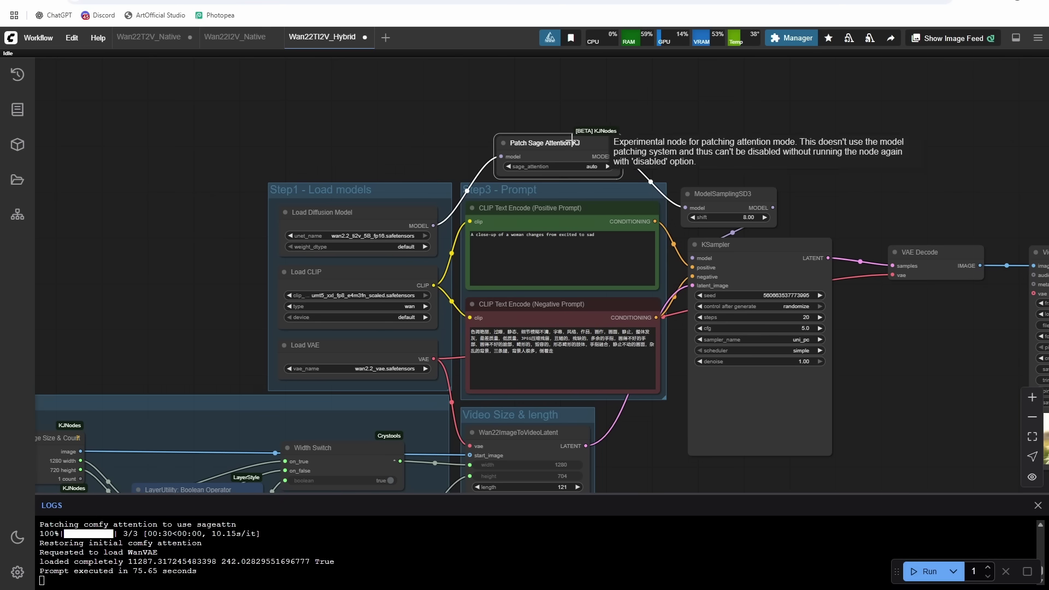
Step: Run the hybrid workflow in image-to-video mode with the blondecloseup.png input image
left_click_drag(759, 145, 747, 119)
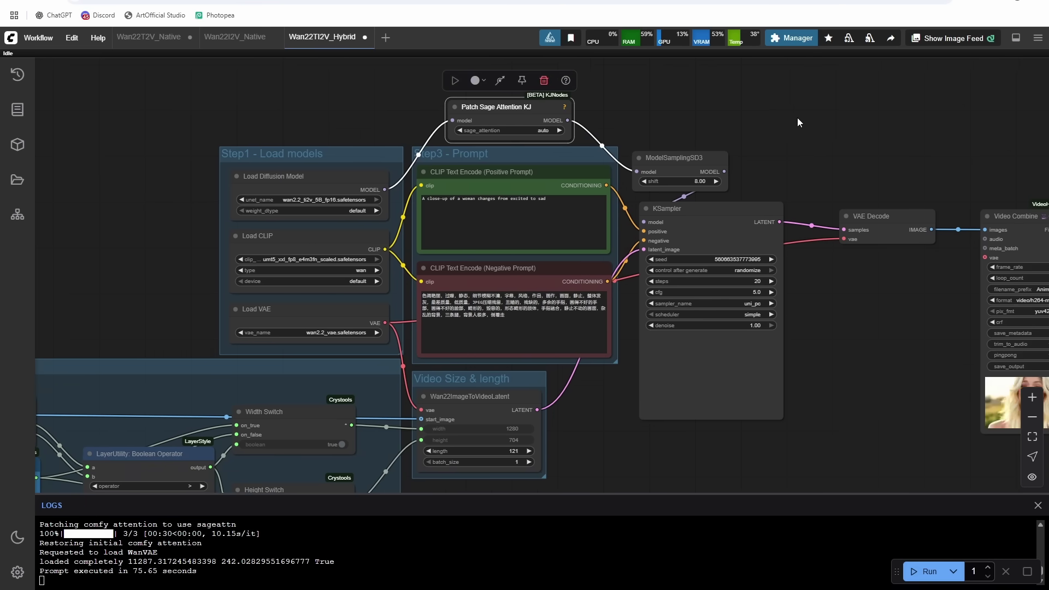
scroll(787, 109, "down", 1)
scroll(787, 109, "right", 2)
scroll(795, 235, "down", 2)
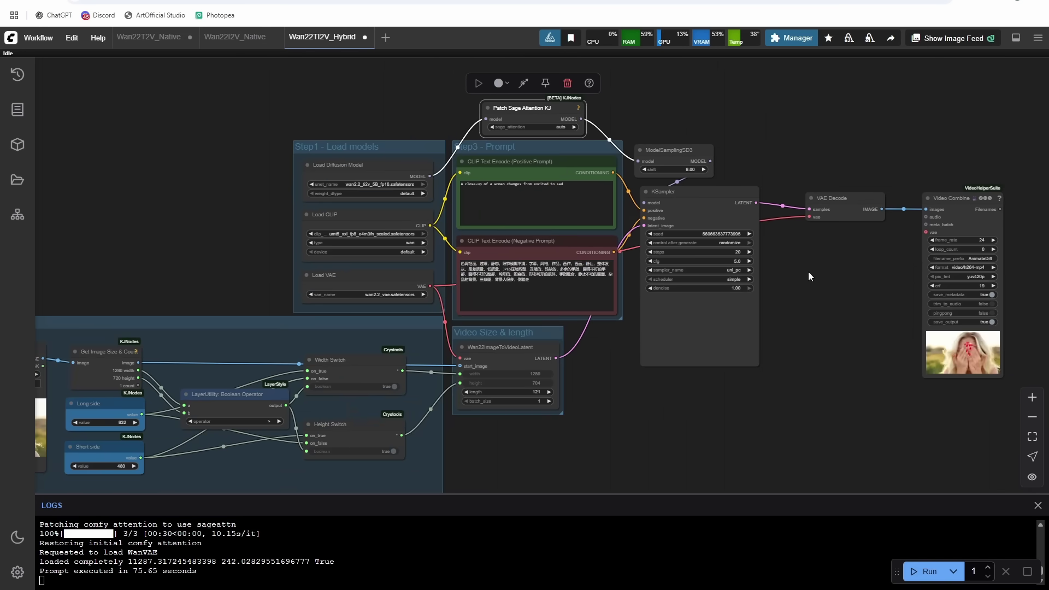
key("ctrl+Return")
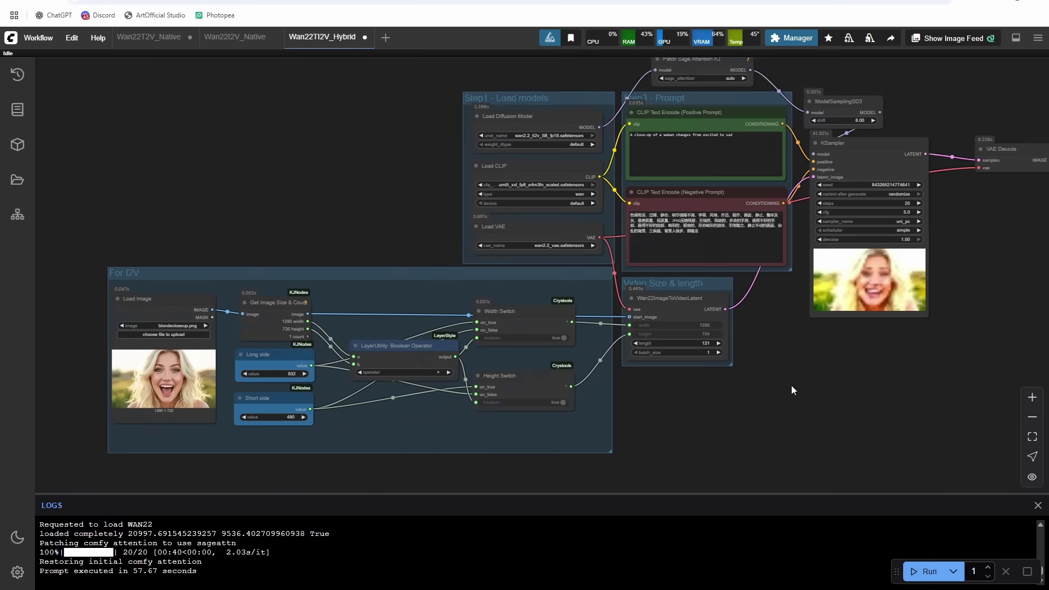
Step: Bypass all nodes in the For I2V group
left_click_drag(764, 391, 897, 343)
scroll(898, 343, "up", 2)
left_click_drag(830, 369, 901, 374)
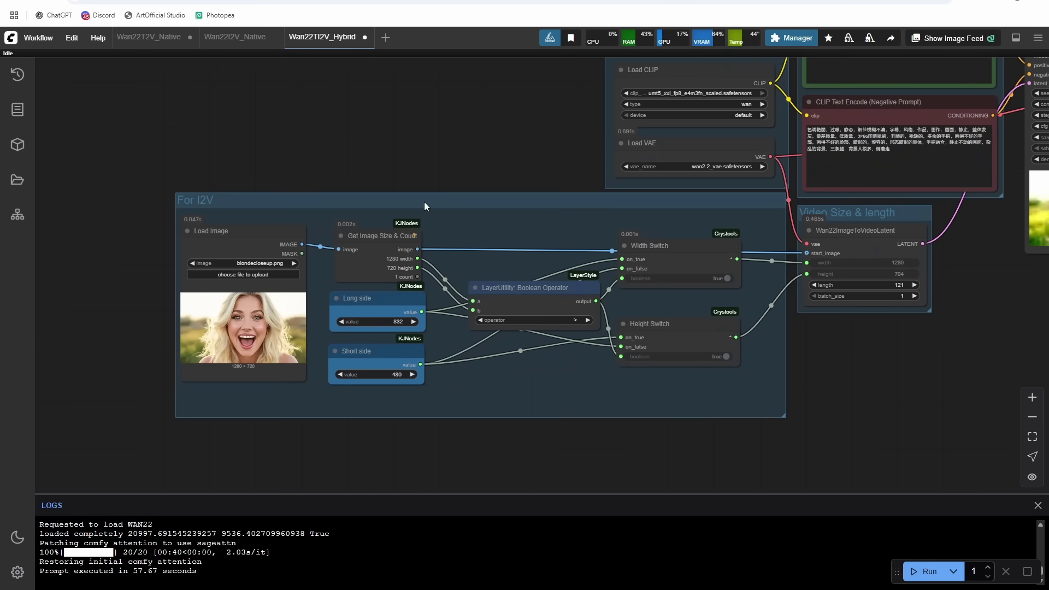
left_click(426, 203)
right_click(457, 208)
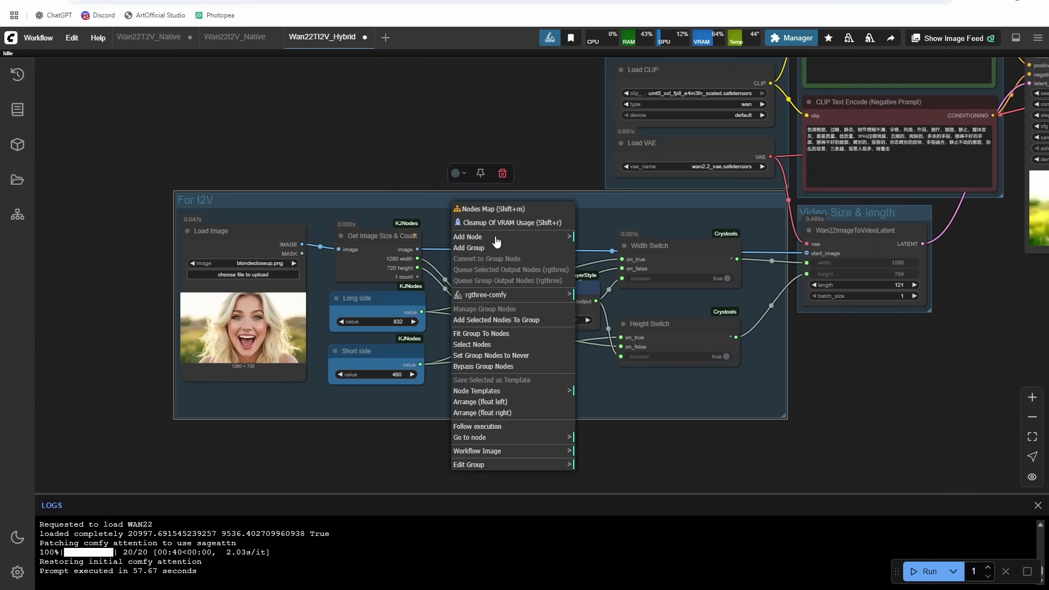
left_click(483, 366)
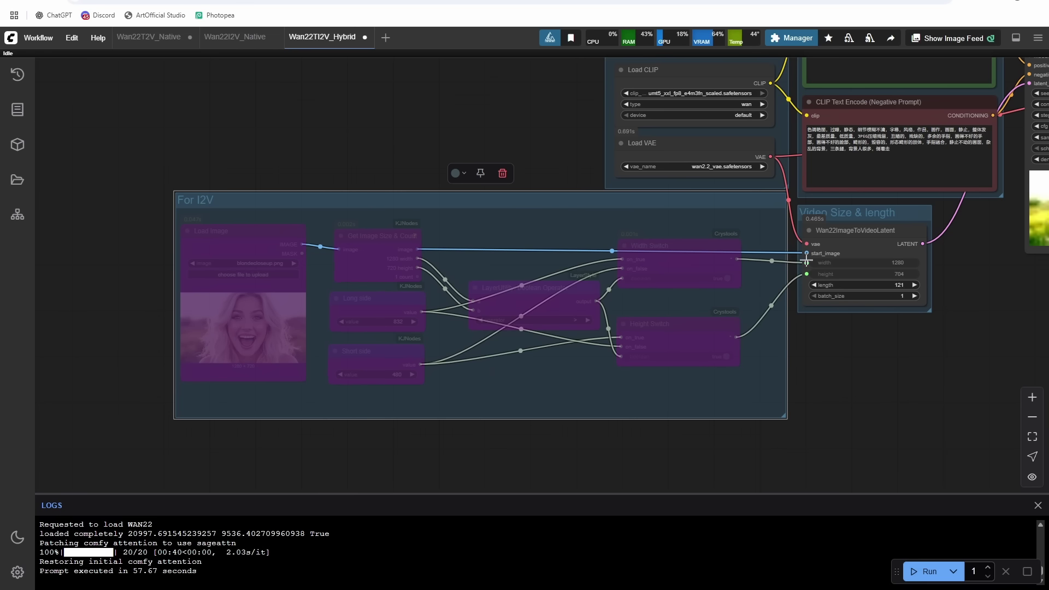
Step: Disconnect the width and height inputs of the Wan22ImageToVideoLatent node from the two switch nodes
left_click_drag(806, 262, 773, 266)
left_click(856, 349)
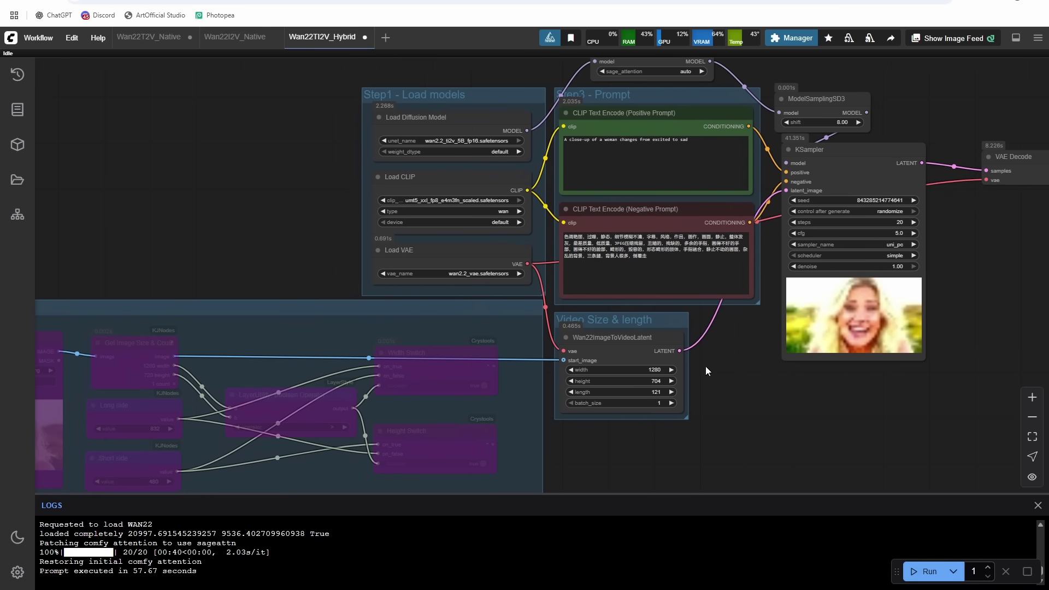
left_click_drag(706, 368, 733, 390)
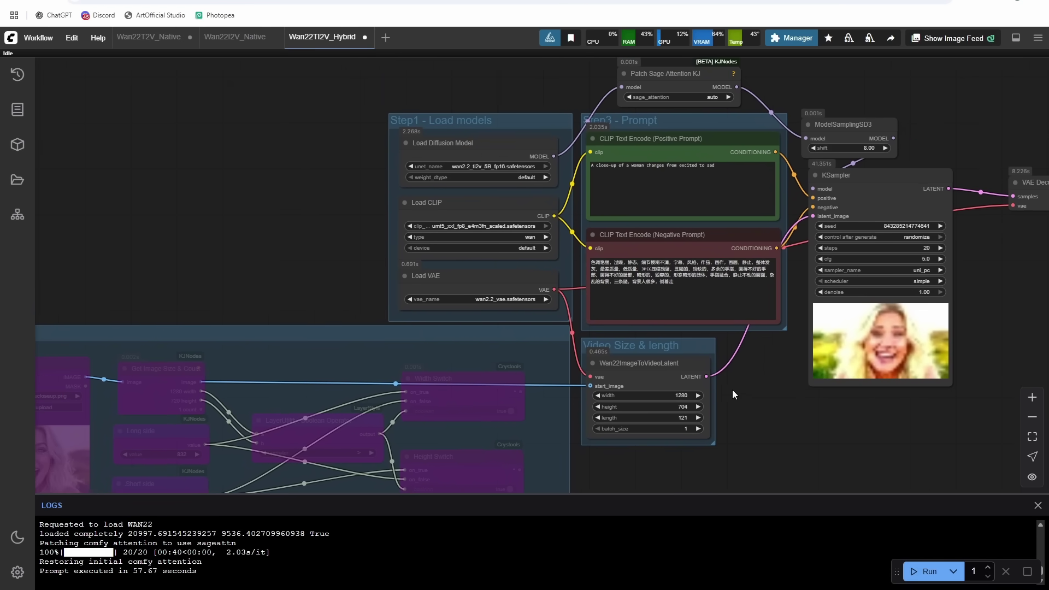
Step: Replace the positive prompt with "A gorilla charging through the jungle, knocking down trees"
triple_click(731, 199)
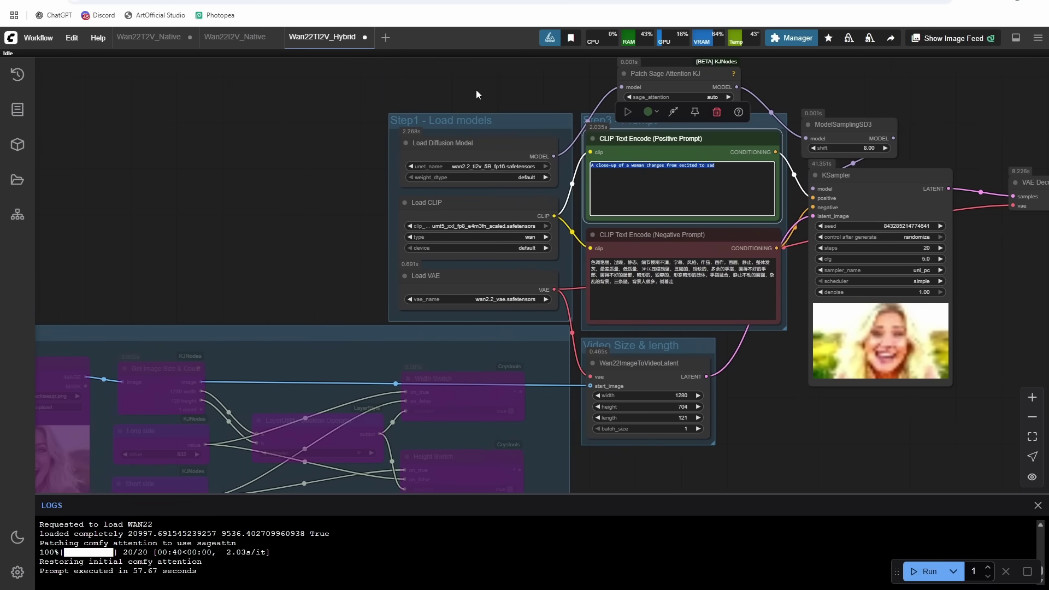
type("A gori")
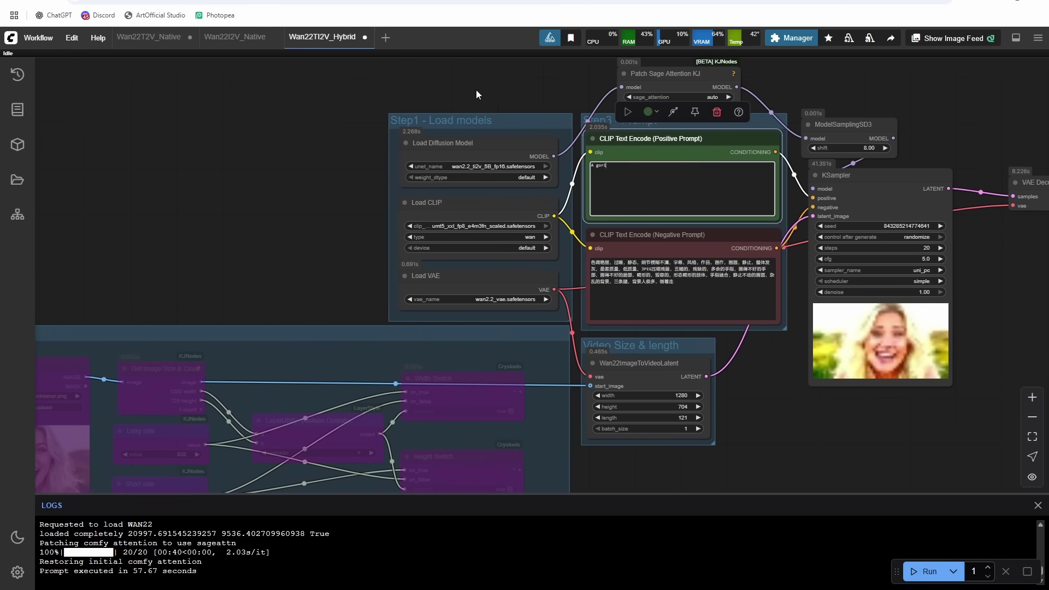
type("lla charging through the jungle, knocking down tre")
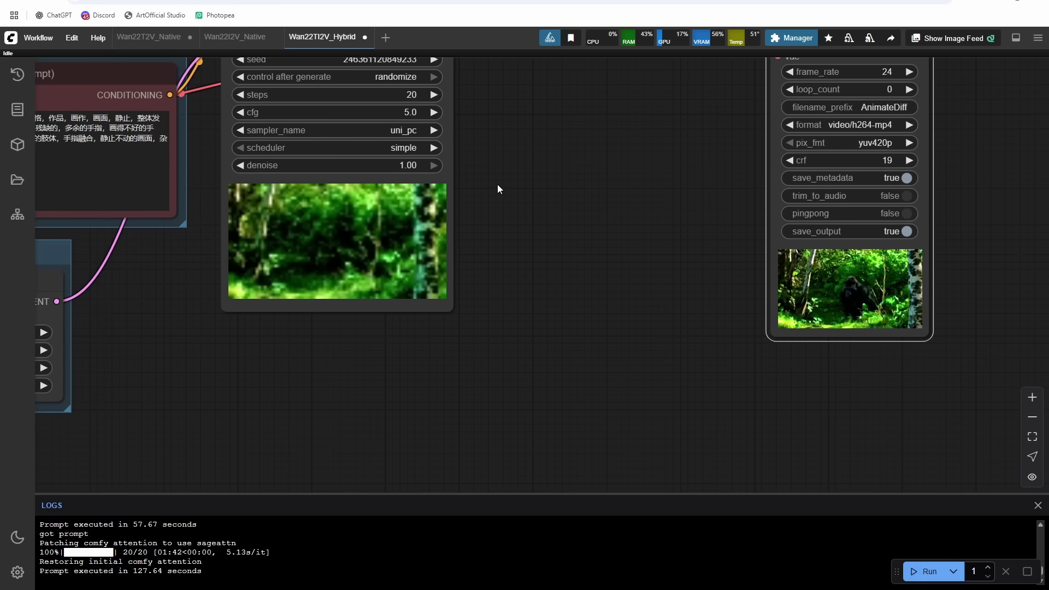
Step: Examine the generated gorilla video in the Video Combine node, the KSampler preview and the nodes' execution times
left_click_drag(498, 184, 670, 261)
scroll(677, 256, "down", 3)
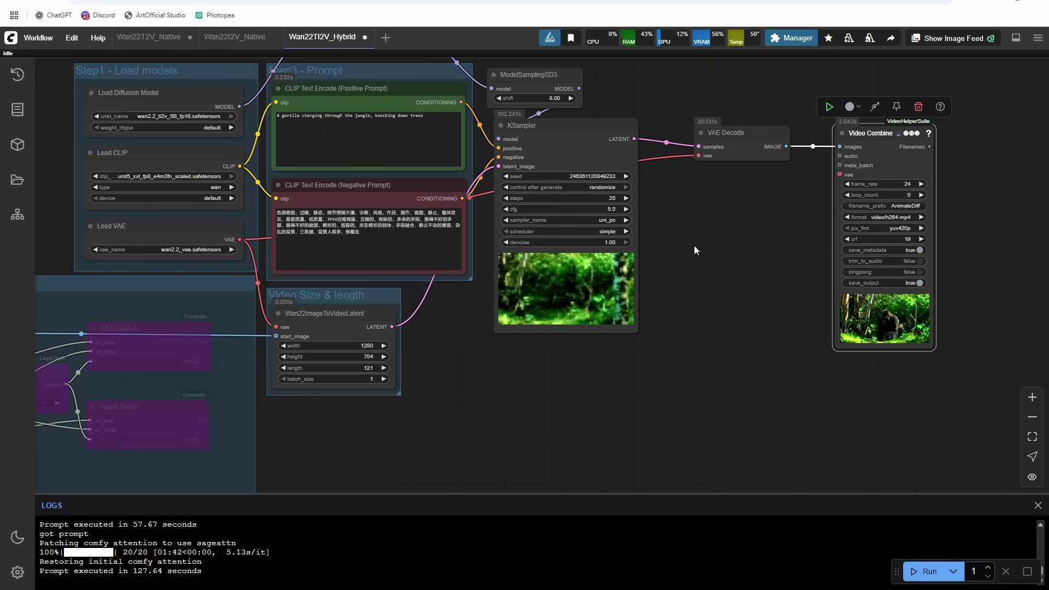
left_click_drag(683, 208, 698, 274)
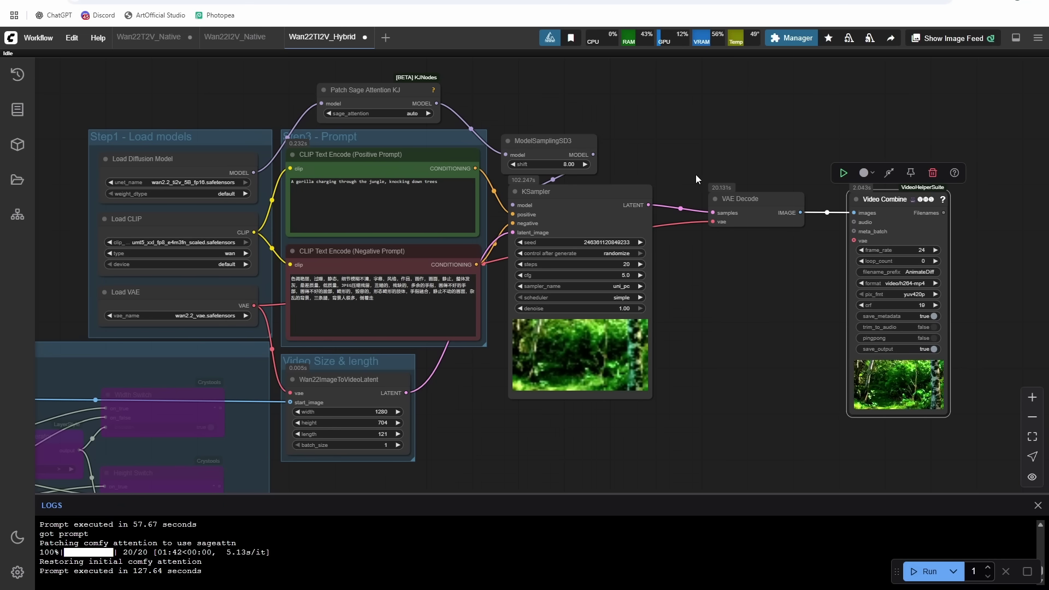
left_click_drag(696, 175, 751, 135)
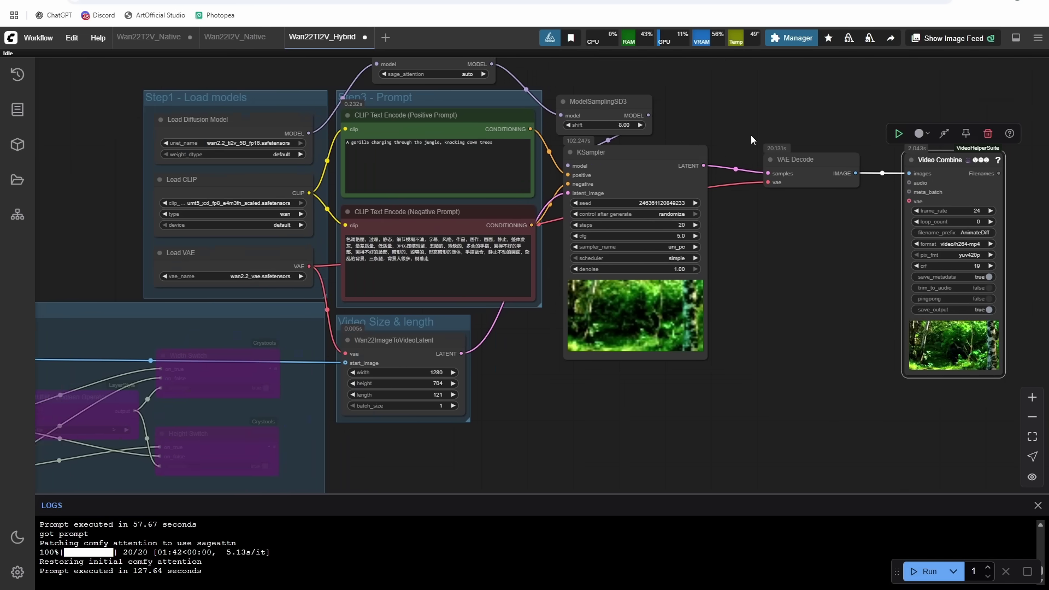
left_click_drag(798, 225, 773, 203)
left_click_drag(714, 218, 812, 235)
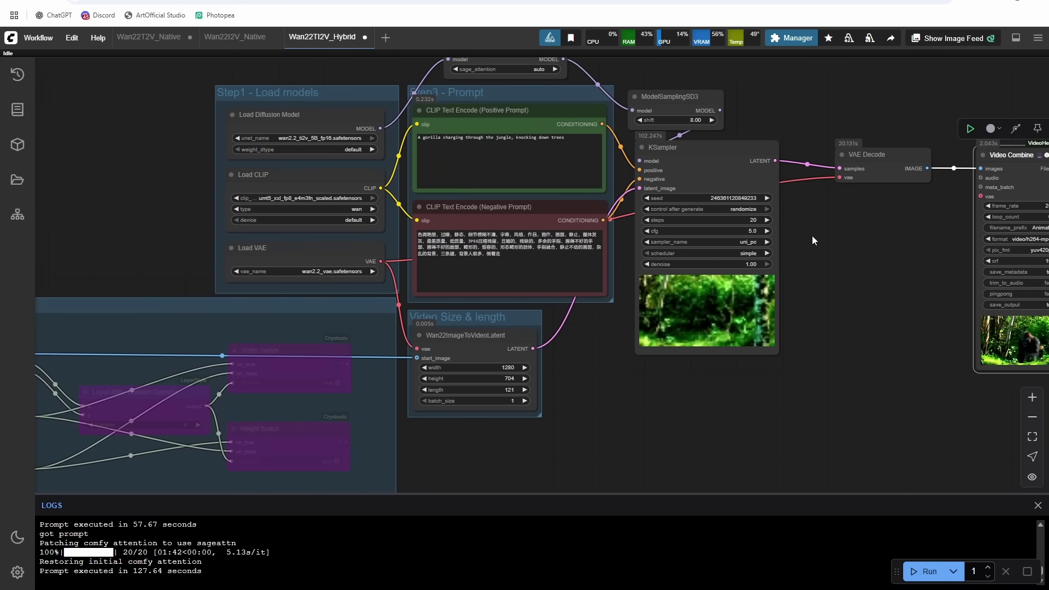
left_click_drag(886, 294, 812, 272)
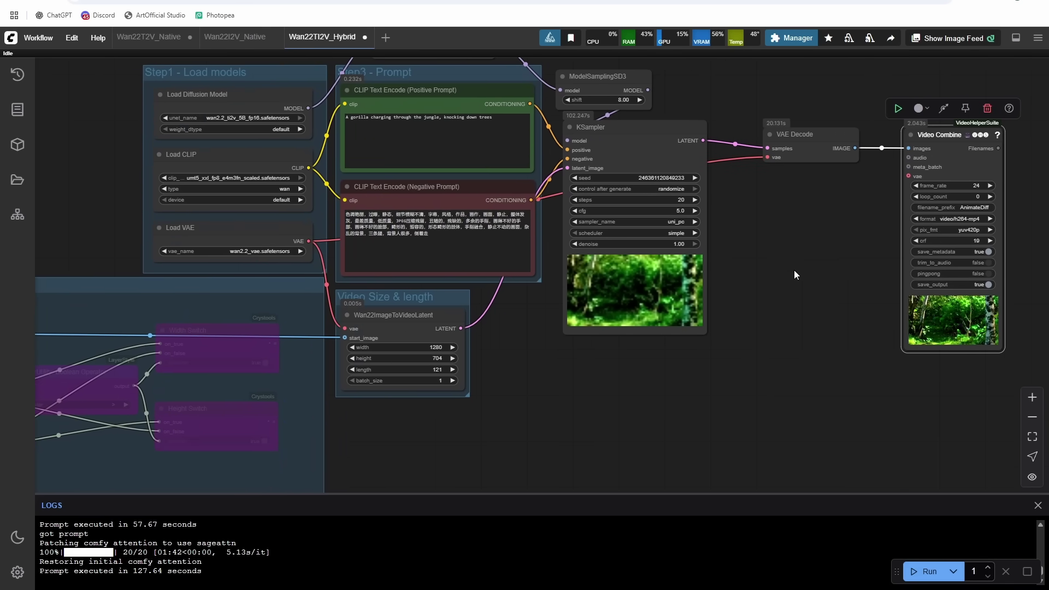
scroll(824, 297, "up", 3)
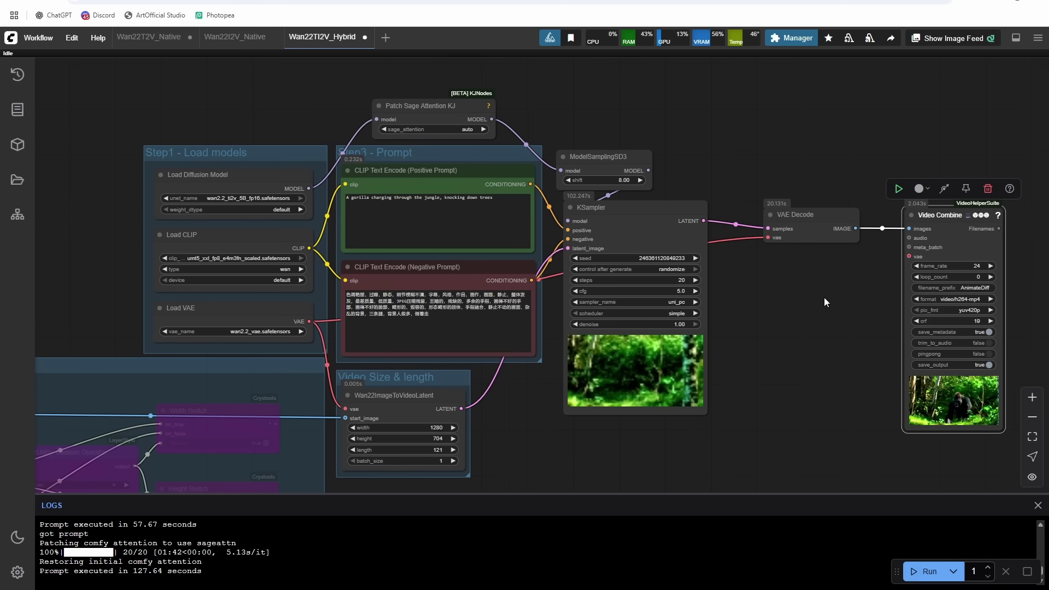